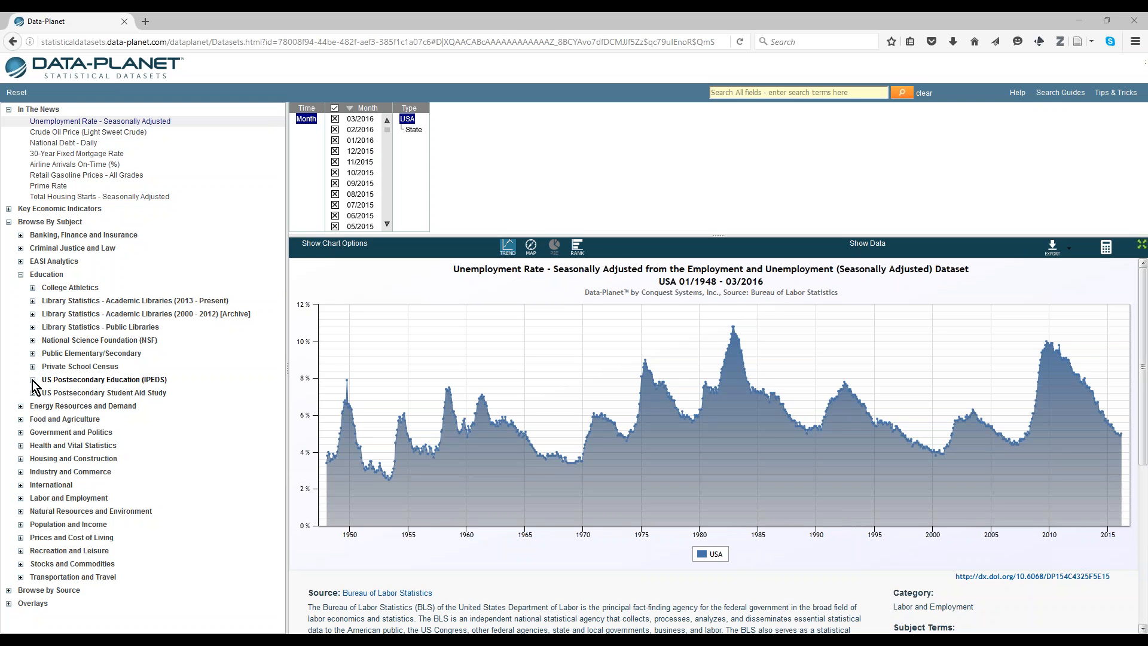
- Browse the US Postsecondary Education (IPEDS) categories and the Department of Education offices under Browse by Source
{"action": "left_click", "coordinate": [33, 380]}
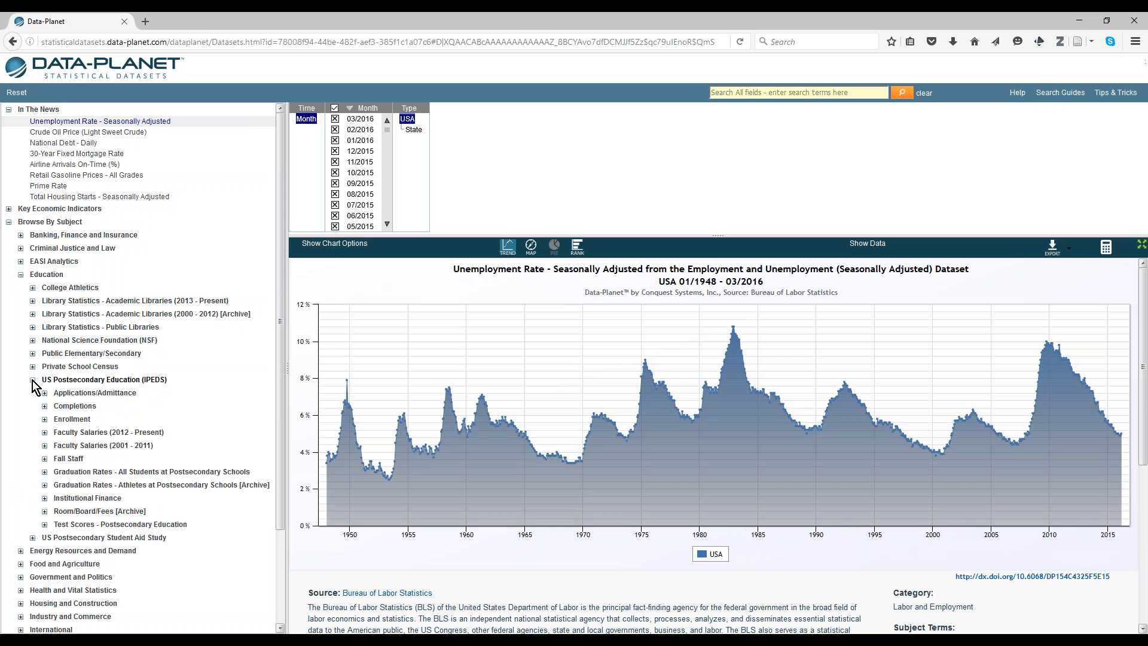
{"action": "left_click", "coordinate": [32, 380]}
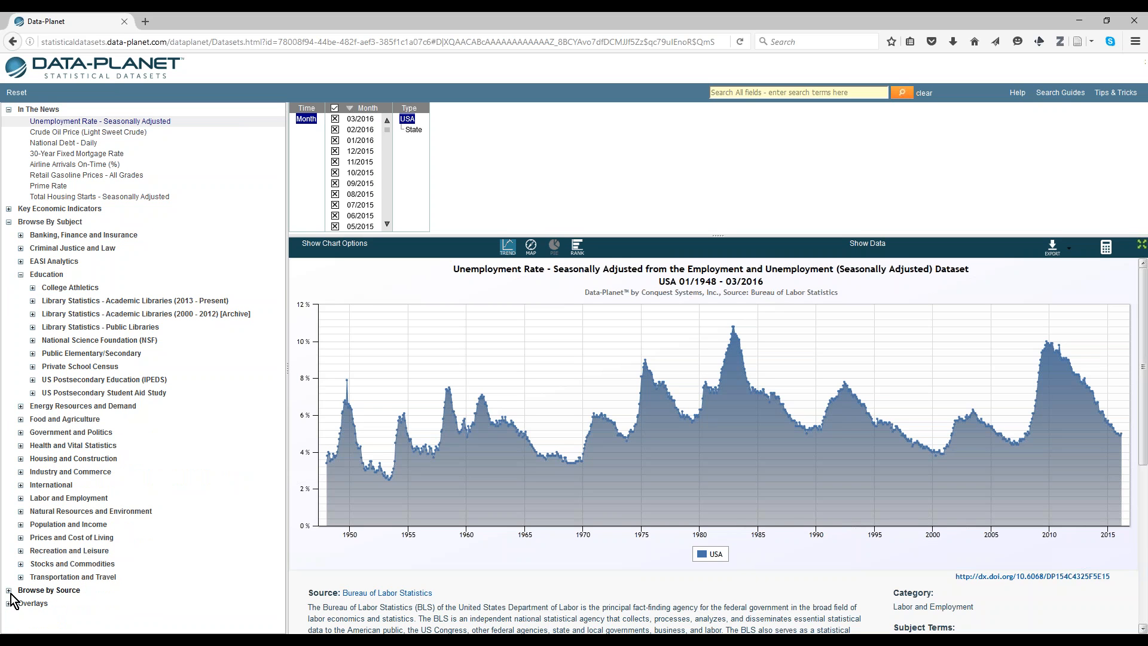
{"action": "scroll", "coordinate": [179, 454], "scroll_direction": "down", "scroll_amount": 5}
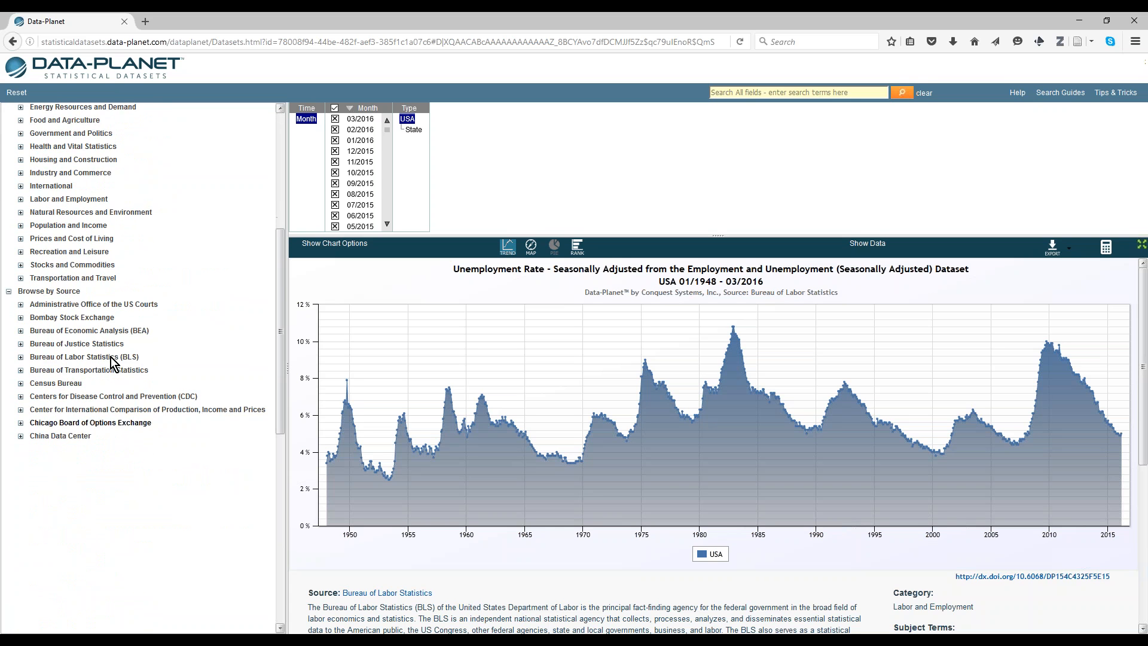
{"action": "scroll", "coordinate": [111, 362], "scroll_direction": "down", "scroll_amount": 1}
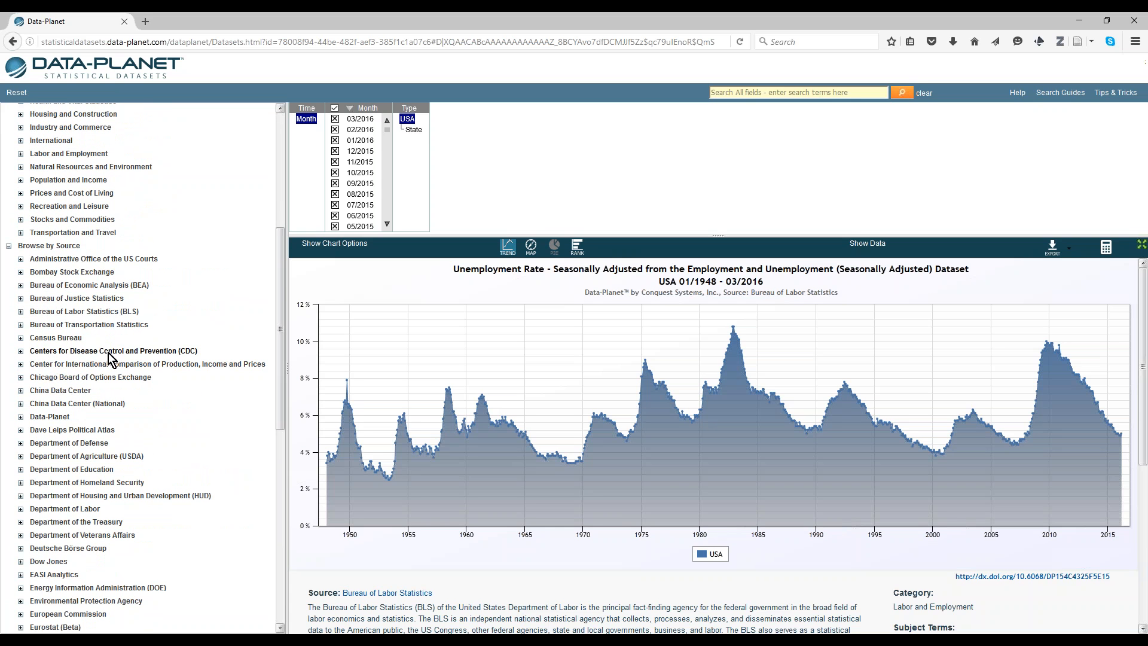
{"action": "left_click", "coordinate": [71, 472]}
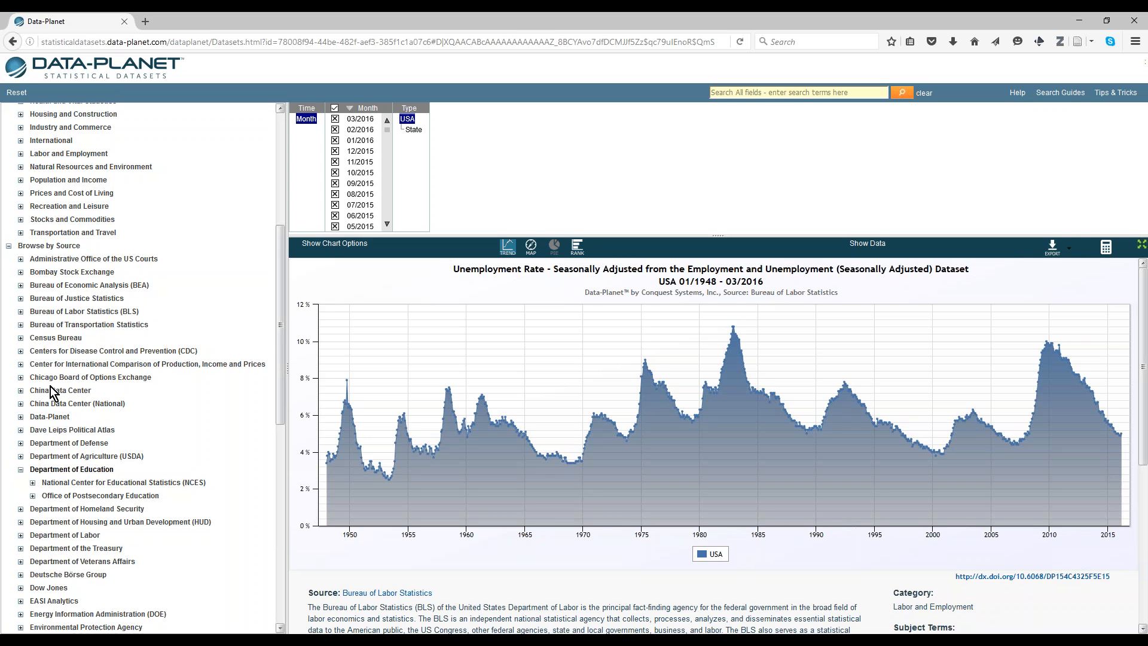
- Chart Total Participation from the College Athletics dataset under the Education subject
{"action": "scroll", "coordinate": [71, 346], "scroll_direction": "up", "scroll_amount": 4}
{"action": "scroll", "coordinate": [72, 338], "scroll_direction": "up", "scroll_amount": 1}
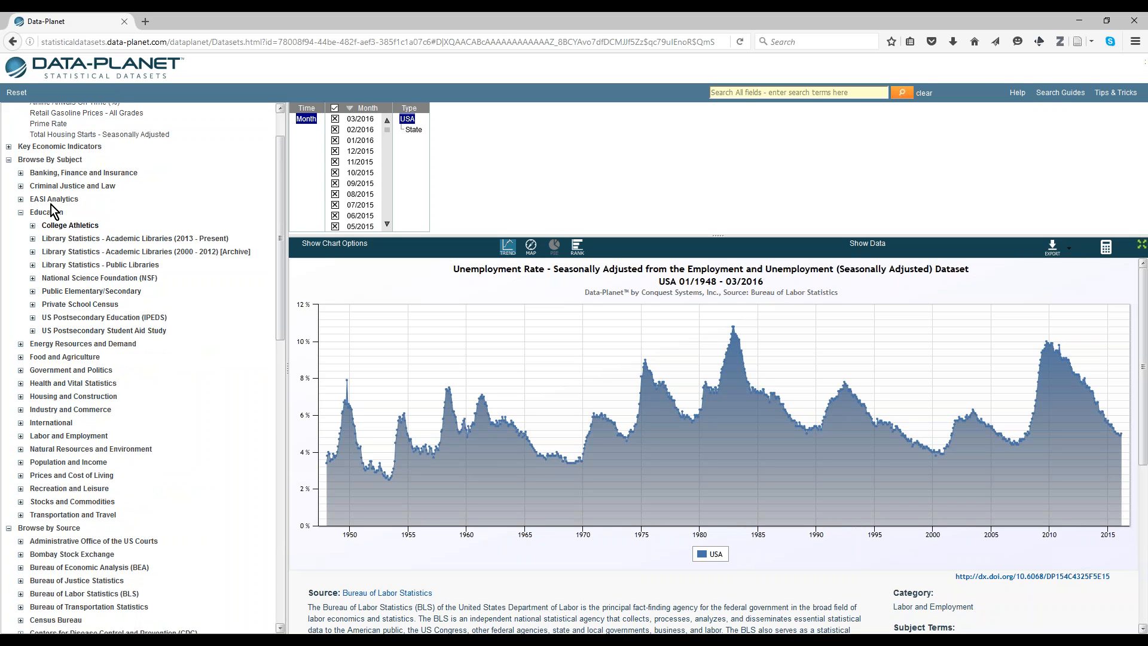
{"action": "left_click", "coordinate": [58, 227]}
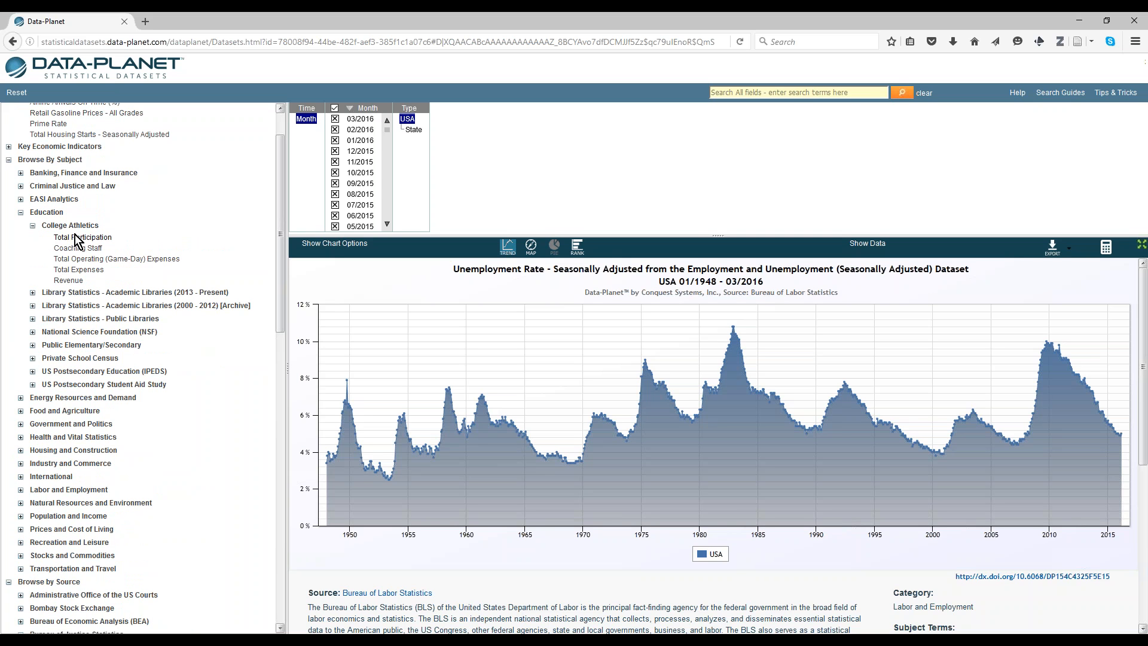
{"action": "left_click", "coordinate": [78, 238]}
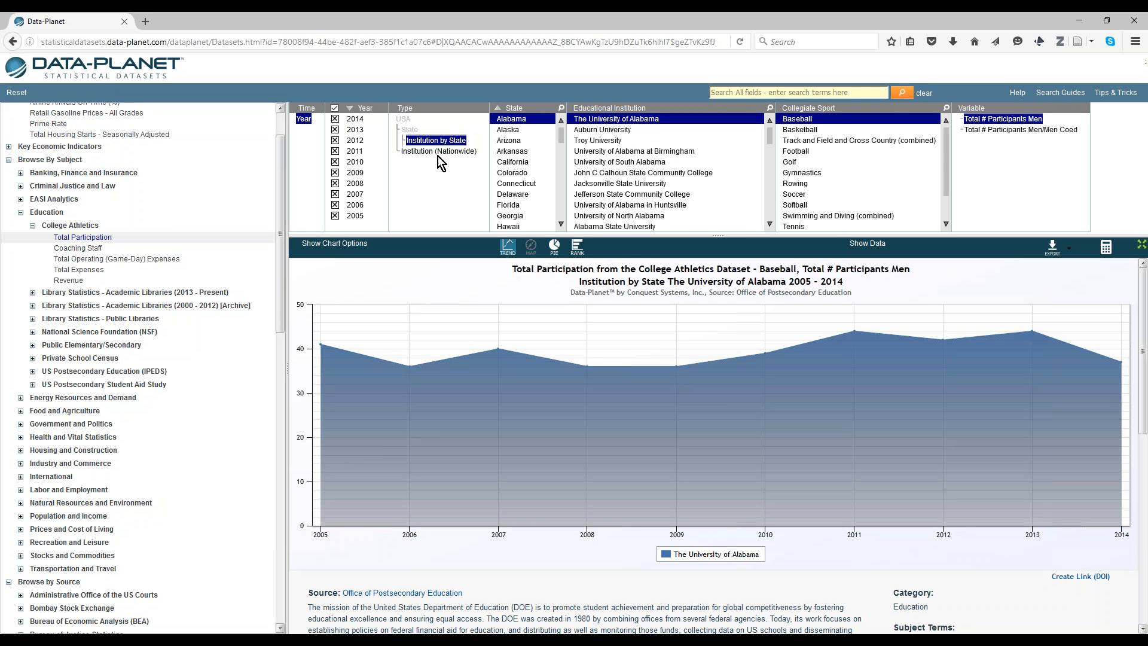
- Try Colorado as the state, return to Alabama, and chart Football participation for The University of Alabama
{"action": "left_click", "coordinate": [517, 174]}
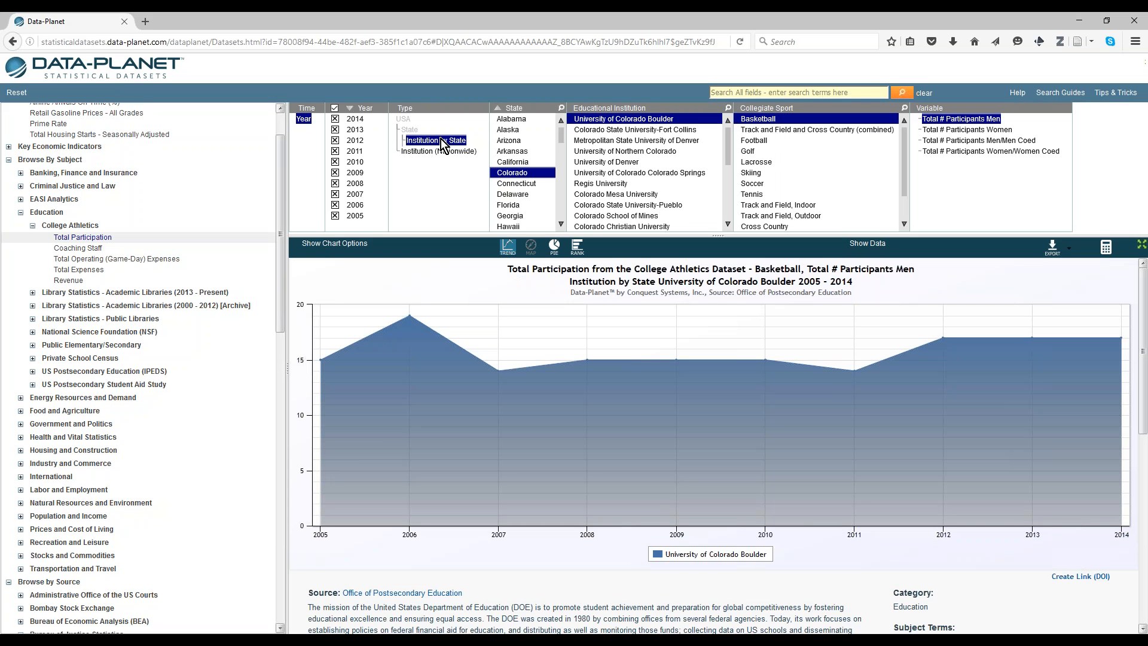
{"action": "left_click", "coordinate": [438, 140]}
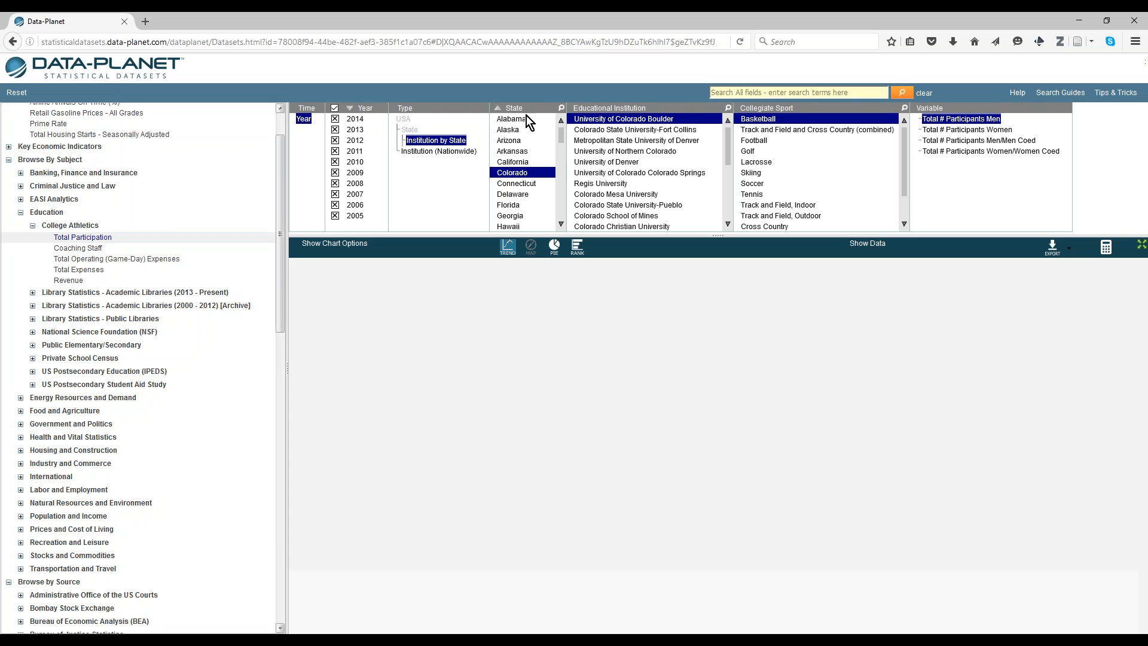
{"action": "left_click", "coordinate": [524, 119]}
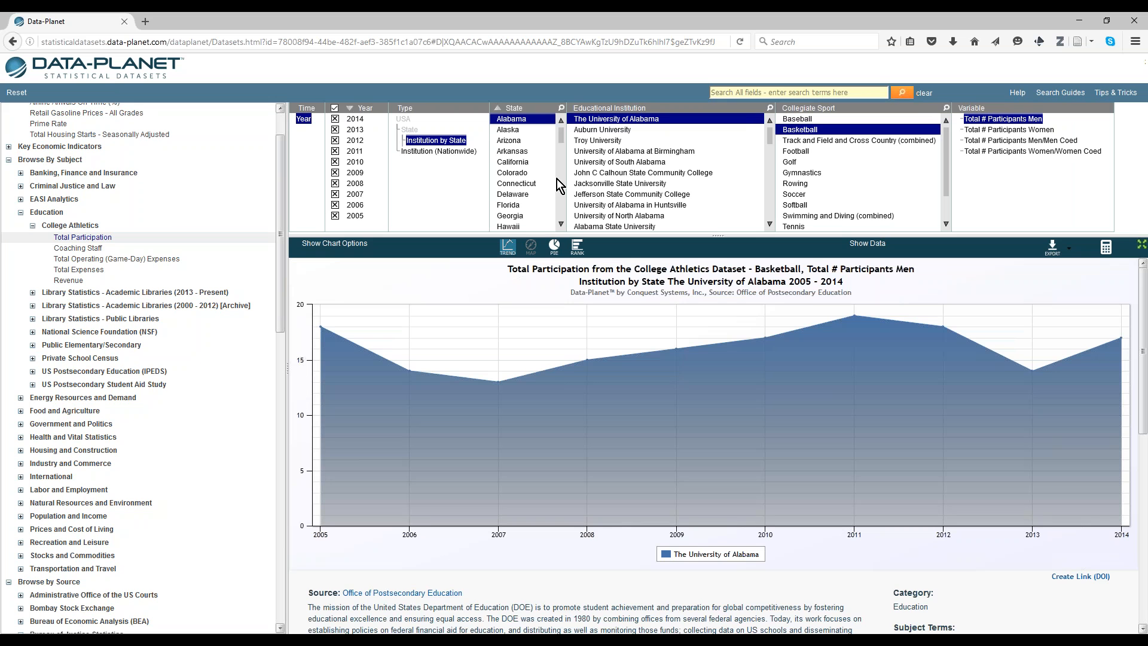
{"action": "left_click", "coordinate": [801, 150]}
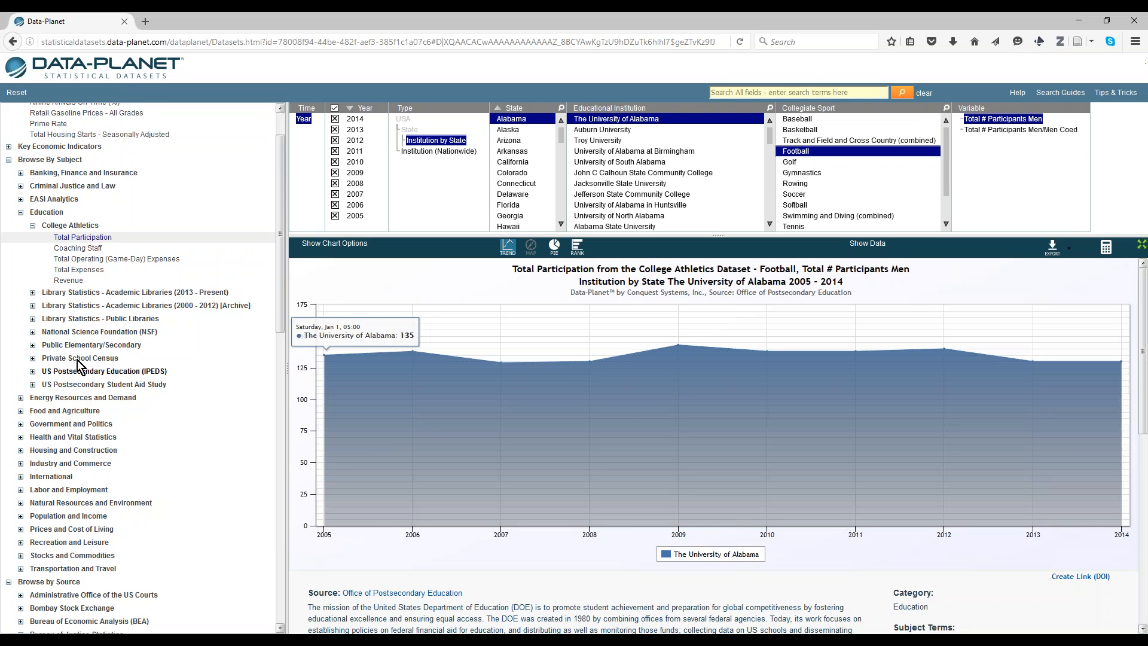
- Compare Total Expenses per Team for Men with Total Revenues per Team for Men for The University of Alabama's football
{"action": "left_click", "coordinate": [76, 270]}
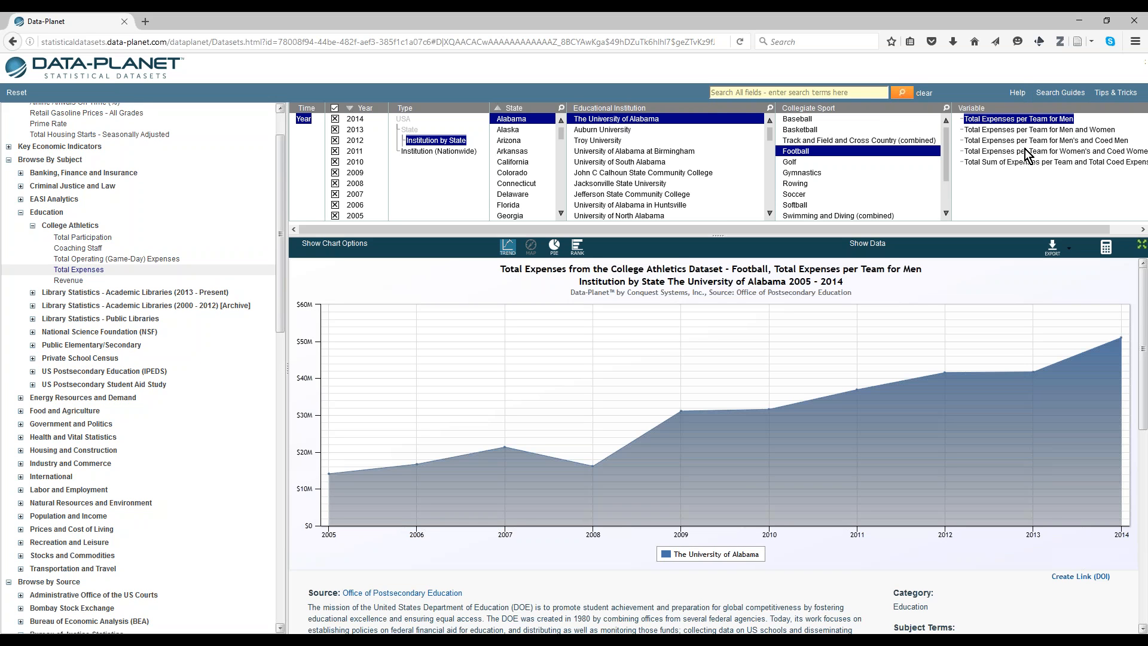
{"action": "left_click", "coordinate": [72, 280]}
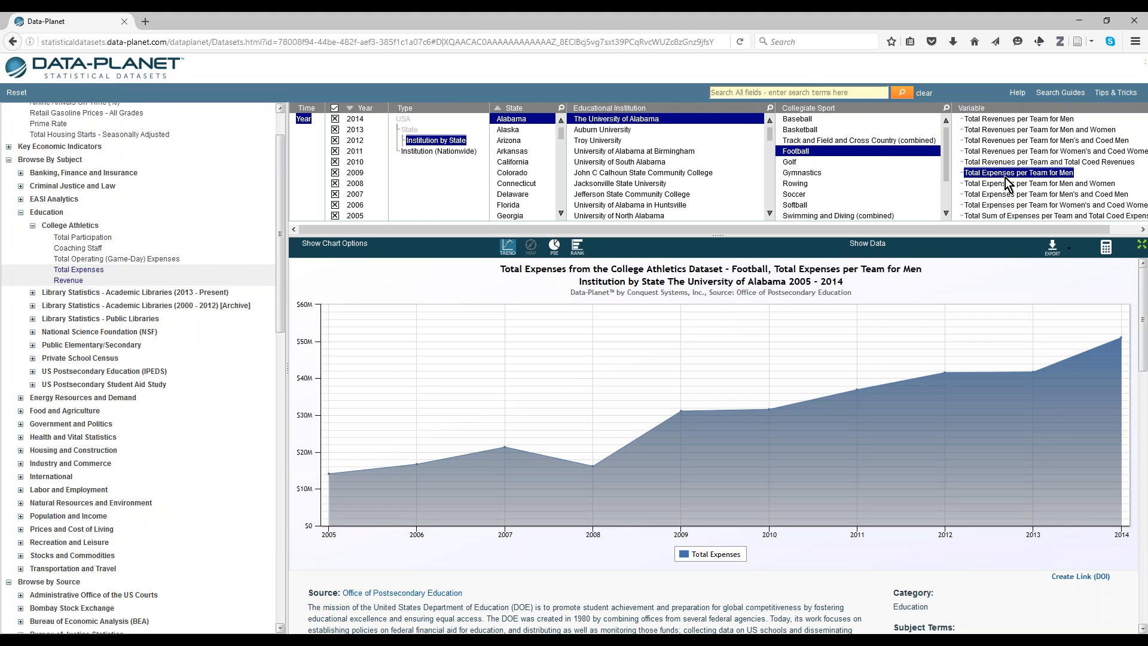
{"action": "left_click", "coordinate": [998, 119], "text": "ctrl"}
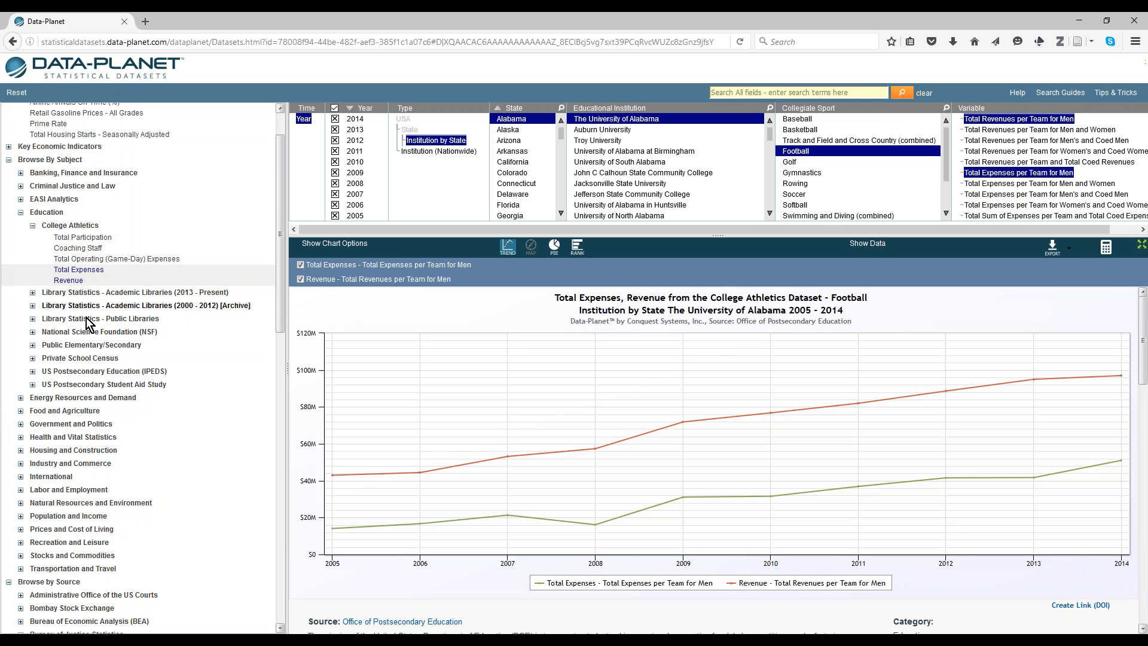
- Collapse the College Athletics indicators so that only the dataset headings under Education are listed
{"action": "left_click", "coordinate": [21, 214]}
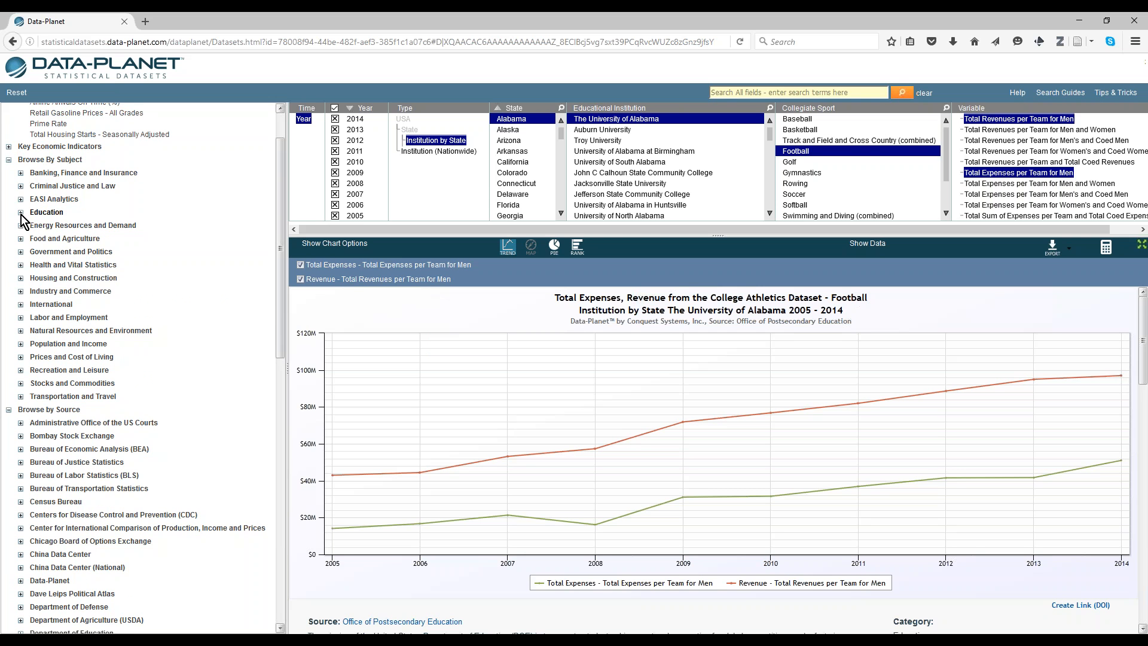
{"action": "left_click", "coordinate": [21, 214]}
{"action": "left_click", "coordinate": [33, 226]}
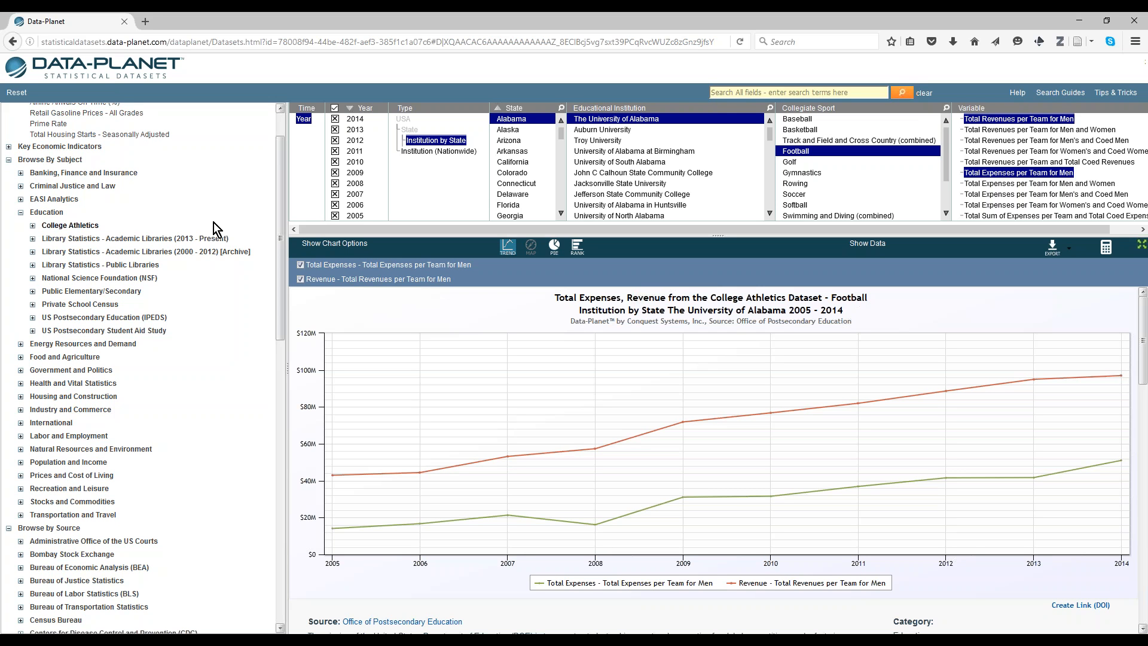
- Browse the Facilities and Library Staff indicators in the archived academic library statistics for 2000 - 2012
{"action": "left_click", "coordinate": [242, 256]}
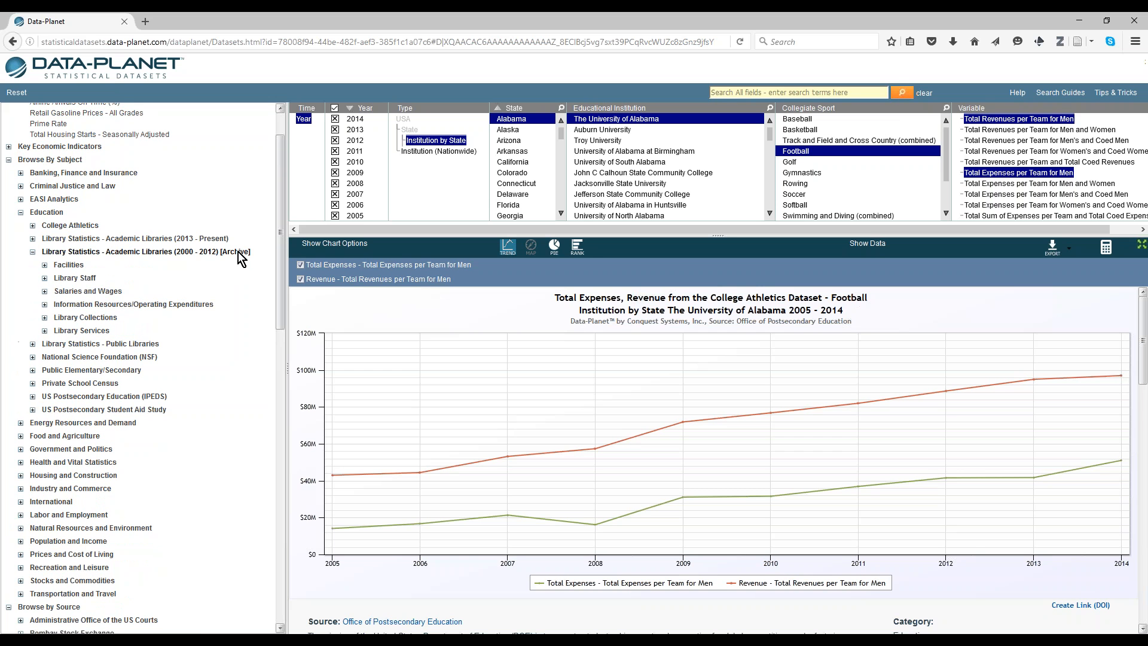
{"action": "left_click", "coordinate": [68, 266]}
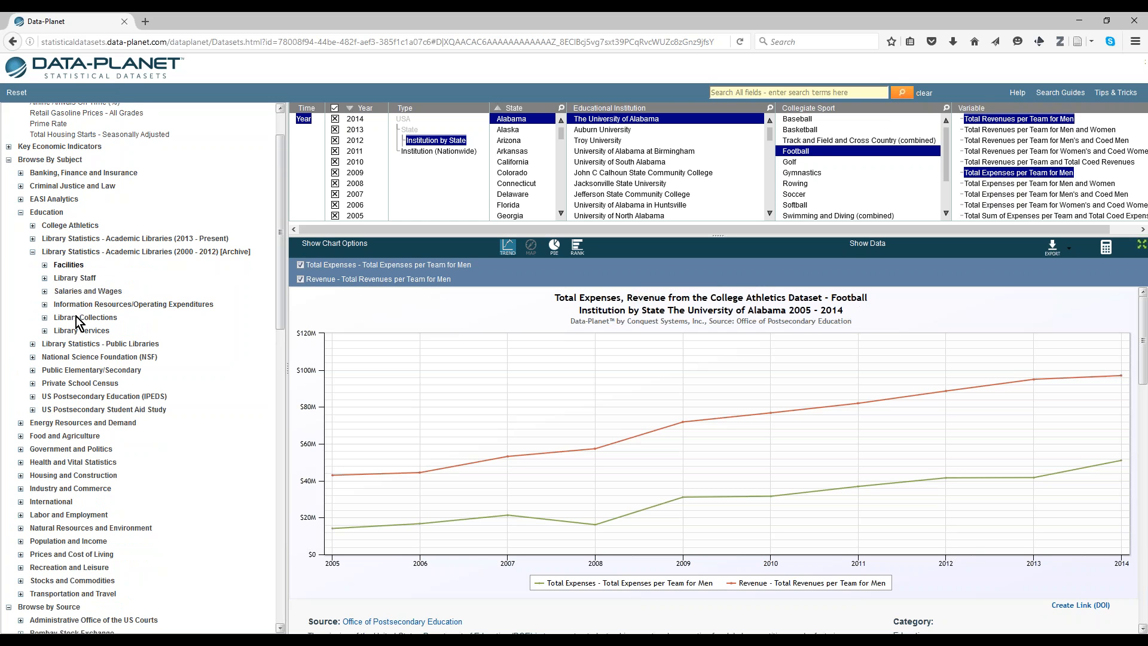
{"action": "left_click", "coordinate": [76, 289]}
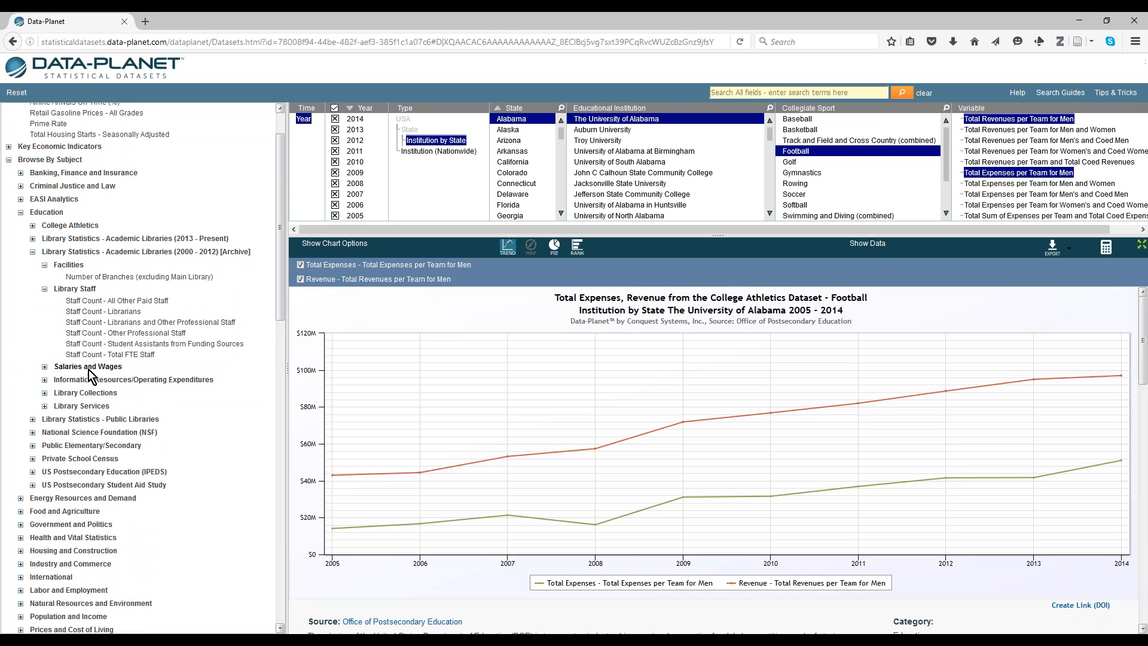
{"action": "left_click", "coordinate": [45, 289]}
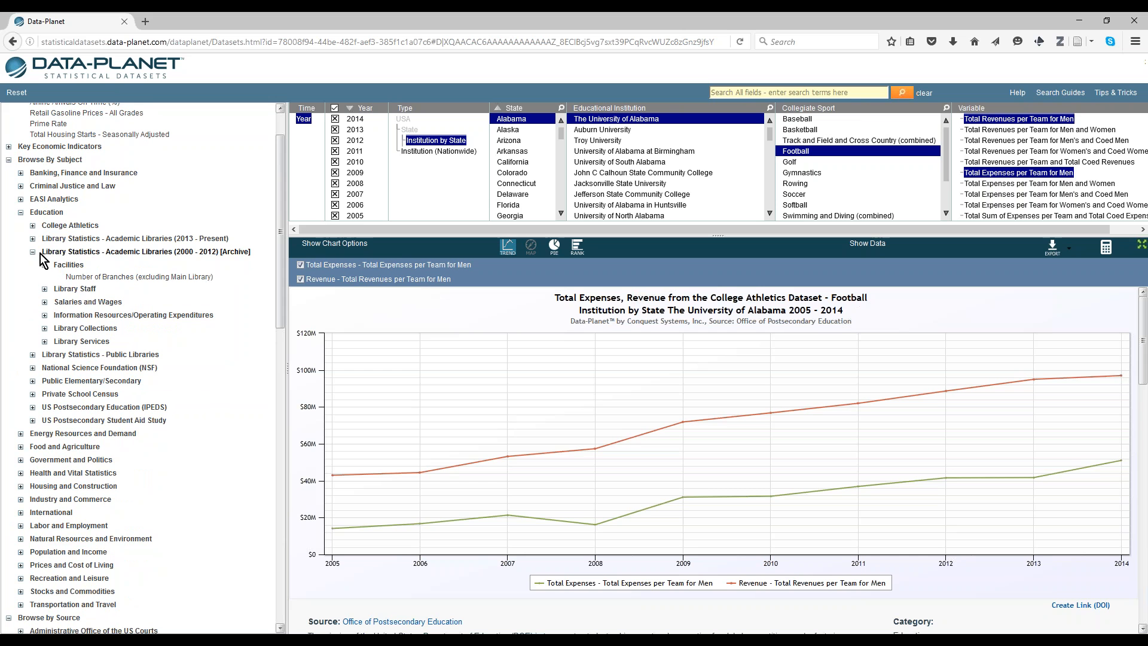
- Chart Number of Physical Books from the Academic Libraries (2013 - Present) statistics and inspect The University of Alabama's bar
{"action": "left_click", "coordinate": [94, 239]}
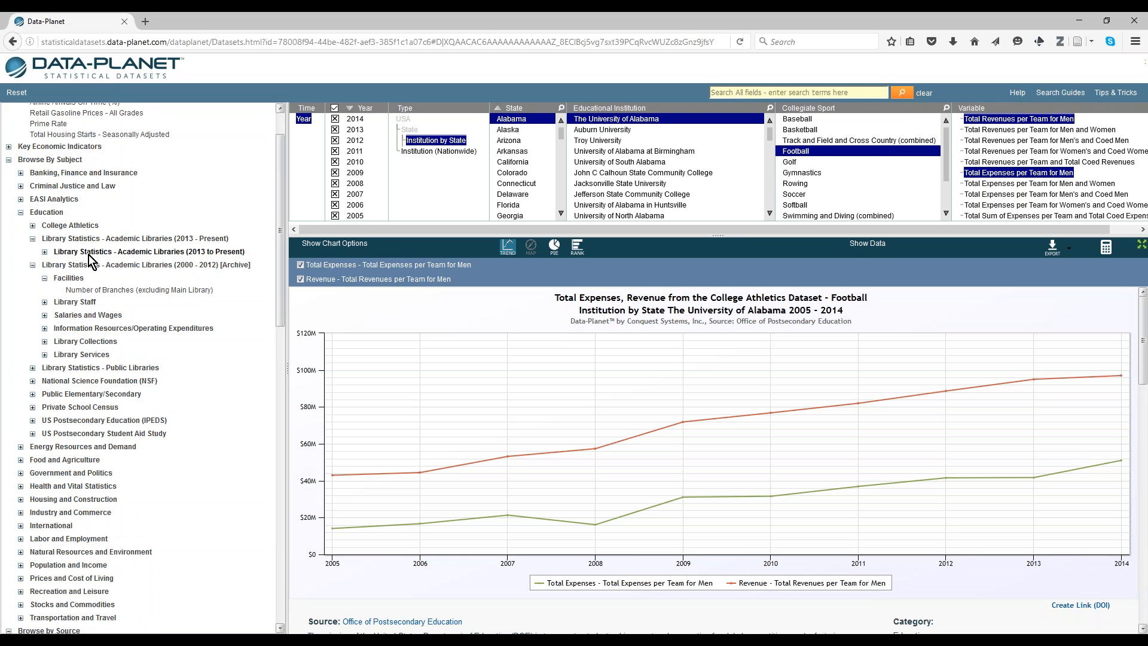
{"action": "left_click", "coordinate": [90, 252]}
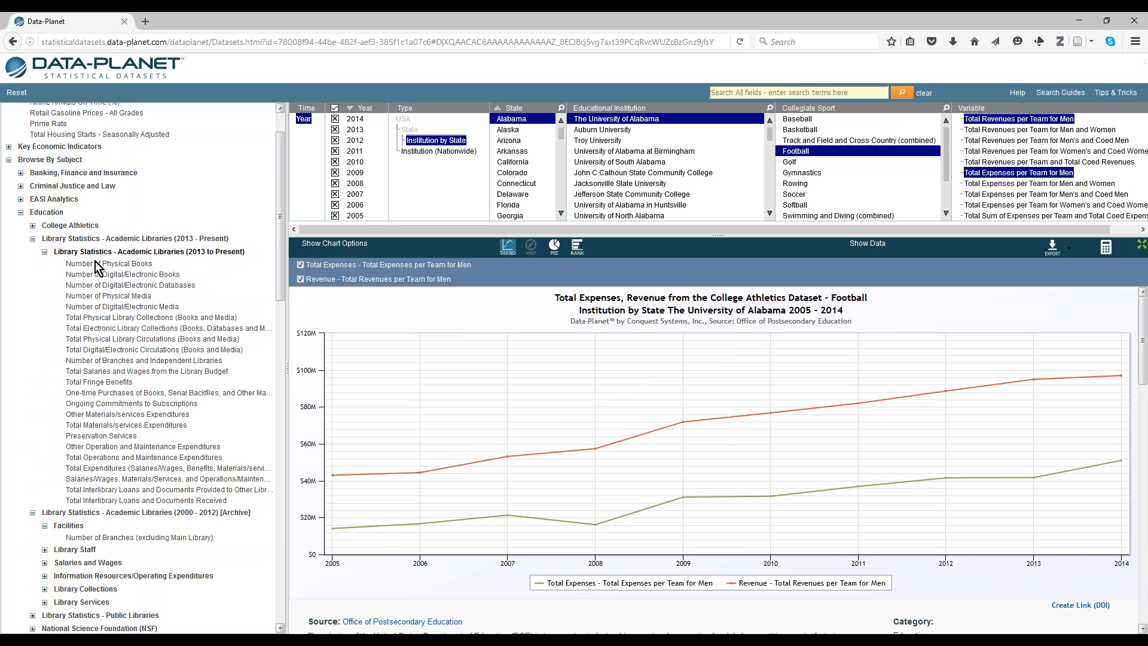
{"action": "left_click", "coordinate": [93, 265]}
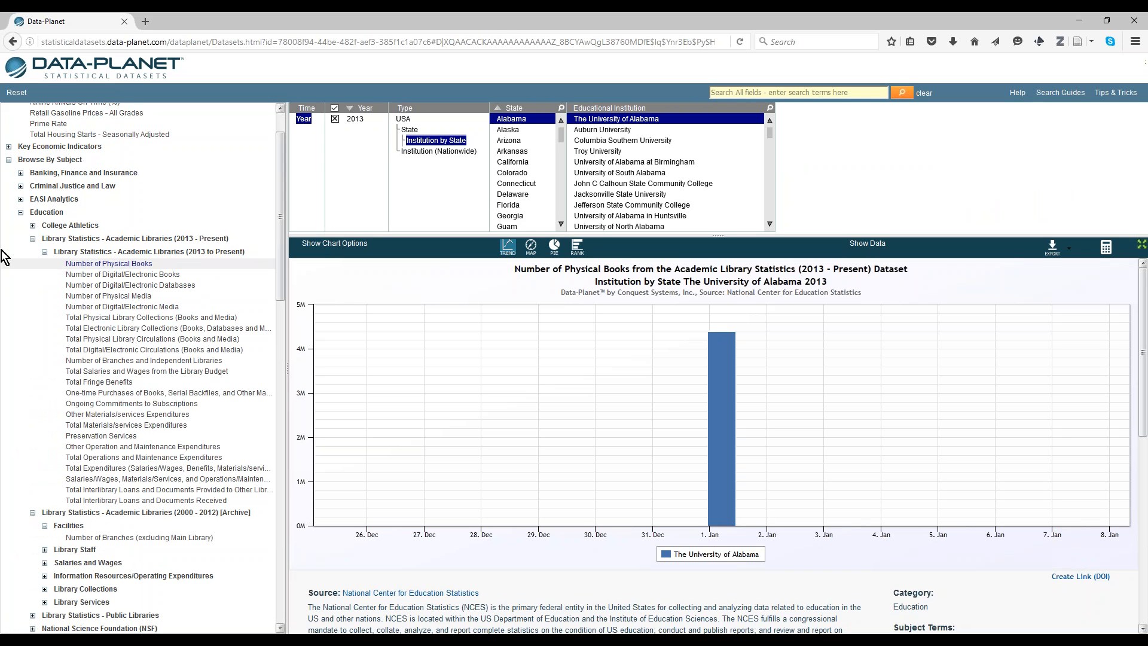
{"action": "mouse_move", "coordinate": [745, 347]}
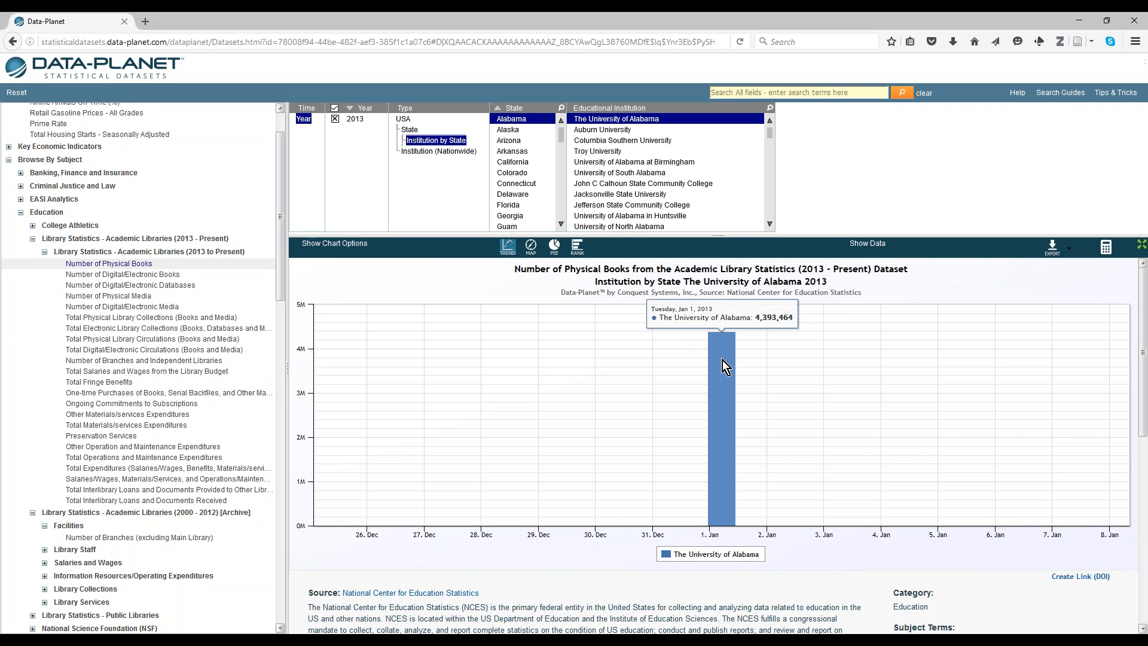
- Rank the Alabama institutions by number of physical books for 2013 and look through the ranking
{"action": "left_click", "coordinate": [576, 247]}
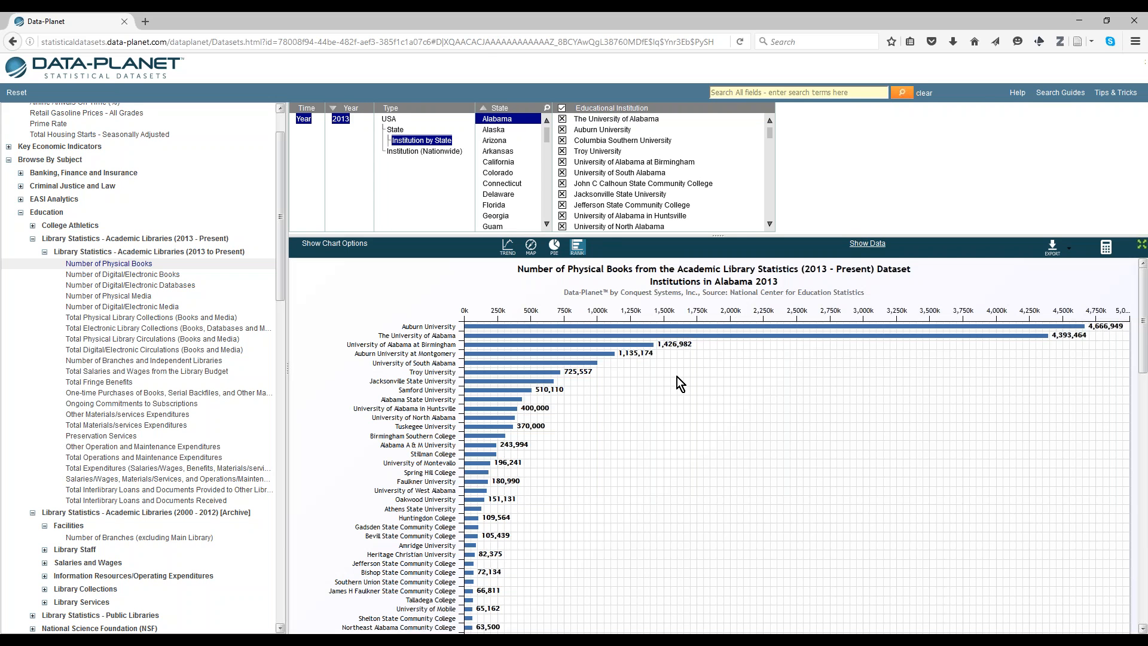
{"action": "scroll", "coordinate": [673, 374], "scroll_direction": "down", "scroll_amount": 5}
{"action": "scroll", "coordinate": [673, 374], "scroll_direction": "down", "scroll_amount": 3}
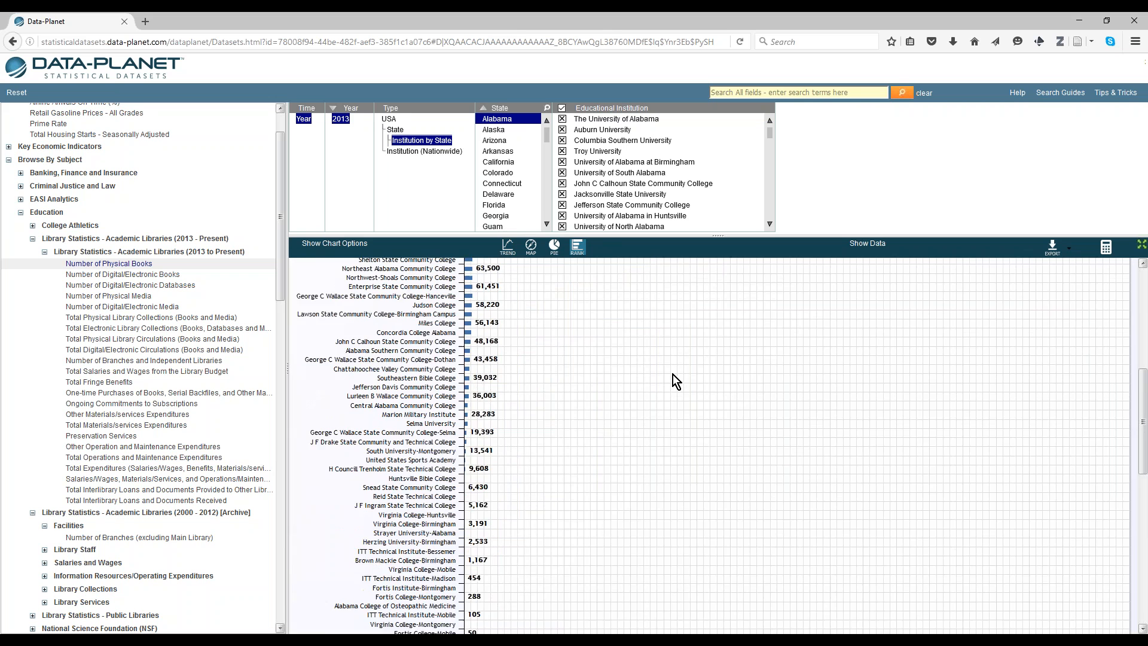
{"action": "scroll", "coordinate": [673, 374], "scroll_direction": "up", "scroll_amount": 5}
{"action": "scroll", "coordinate": [673, 374], "scroll_direction": "up", "scroll_amount": 3}
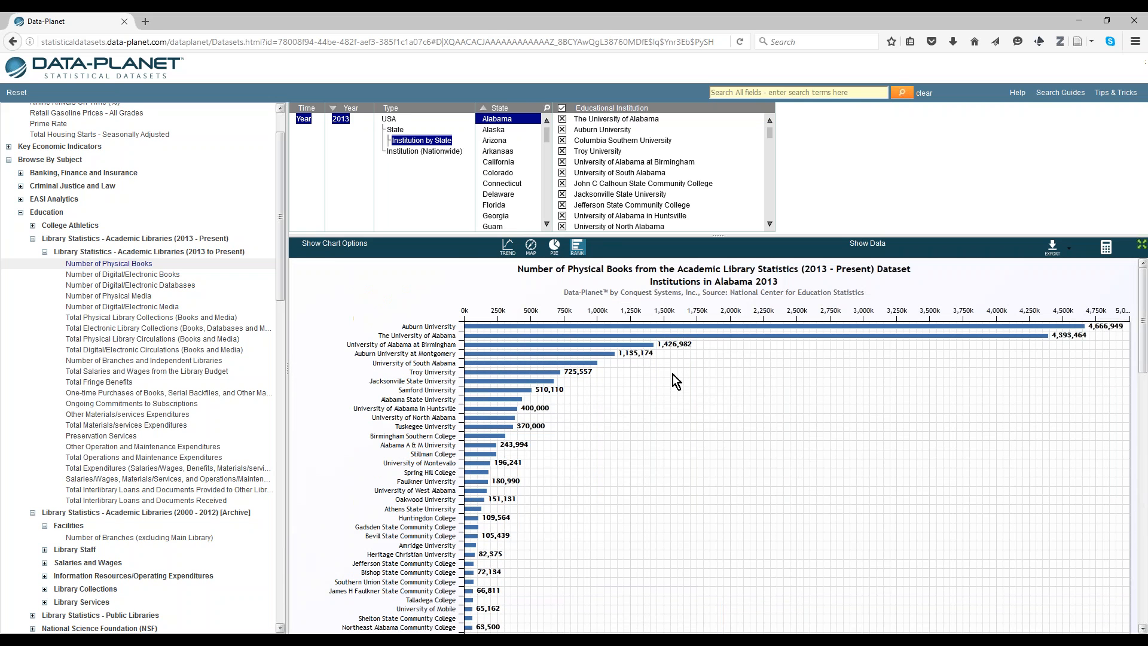
{"action": "mouse_move", "coordinate": [620, 357]}
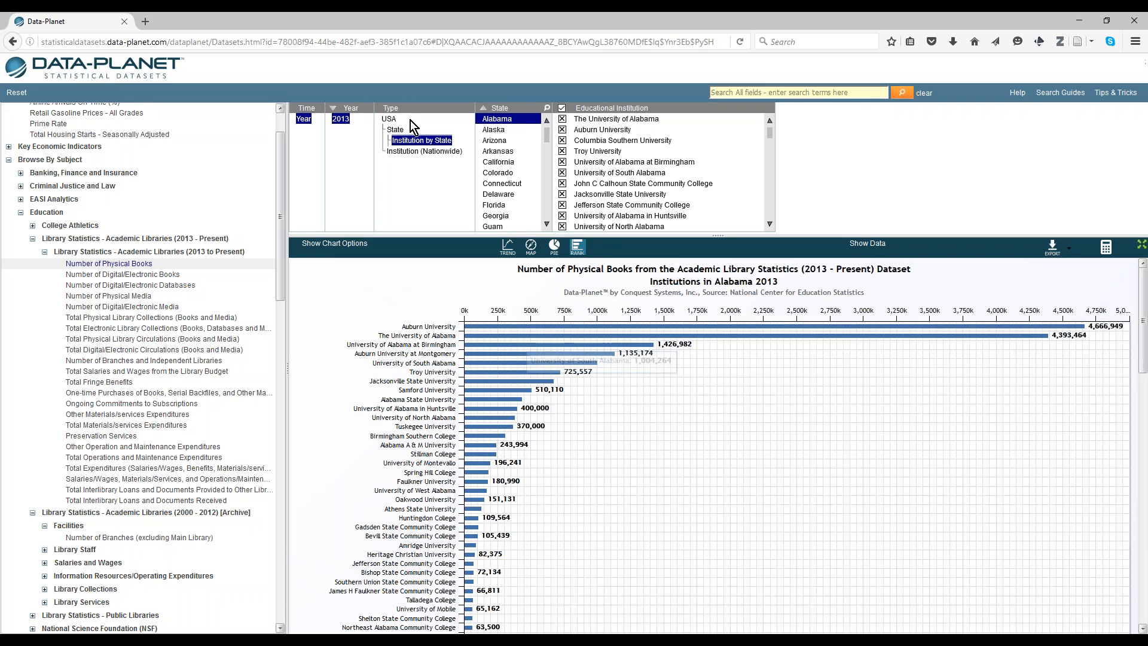
- Switch the physical books ranking to institutions nationwide and look through the ranked list
{"action": "left_click", "coordinate": [417, 153]}
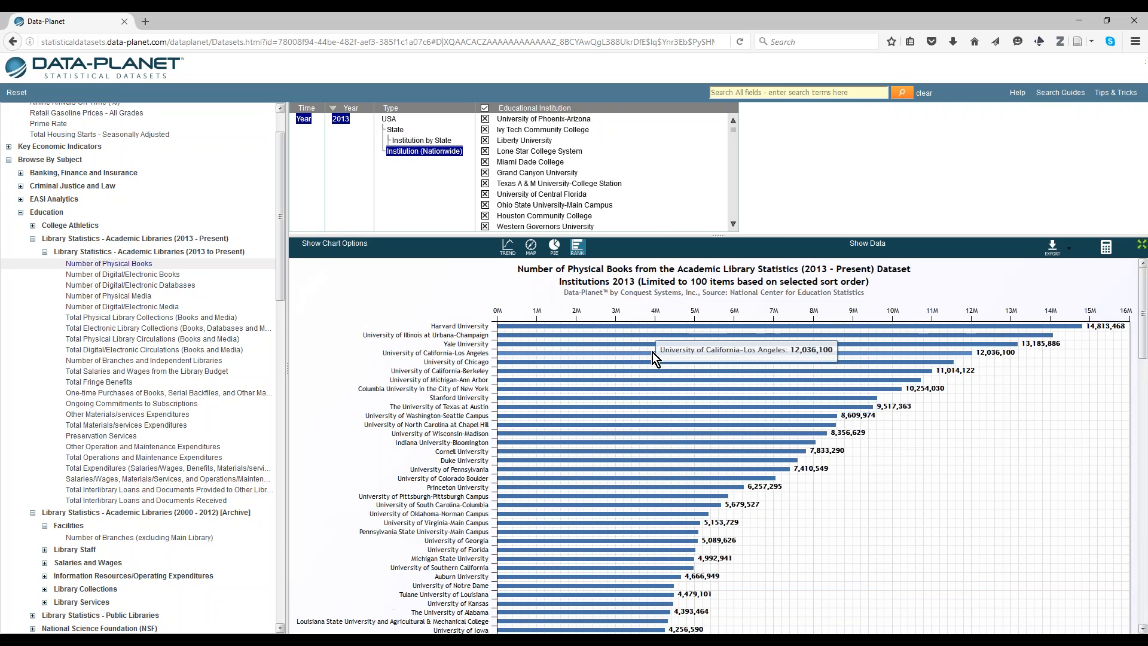
{"action": "scroll", "coordinate": [633, 370], "scroll_direction": "down", "scroll_amount": 10}
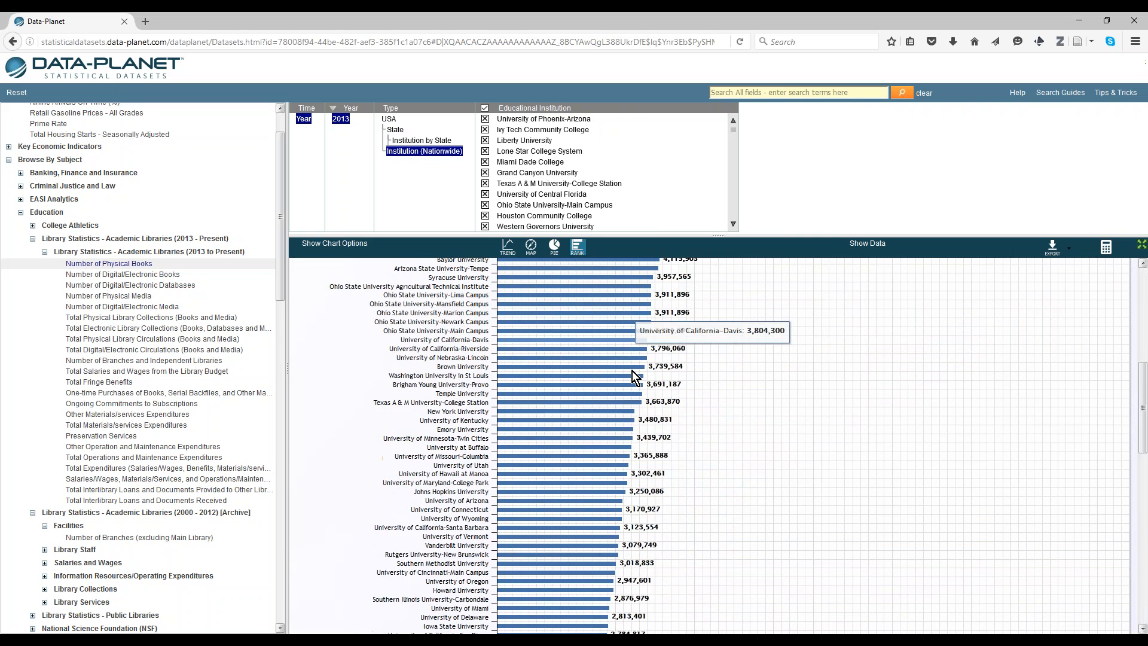
{"action": "scroll", "coordinate": [633, 371], "scroll_direction": "up", "scroll_amount": 10}
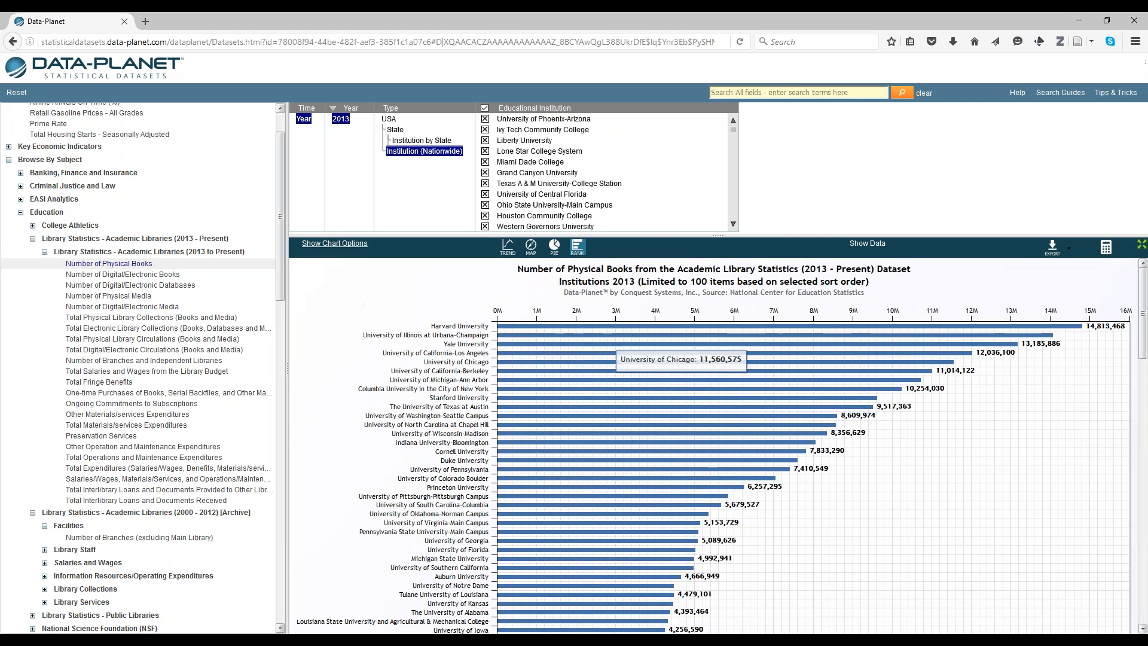
- Limit the nationwide ranking chart to a maximum of 10 items, and restore the maximum to 100
{"action": "left_click", "coordinate": [334, 243]}
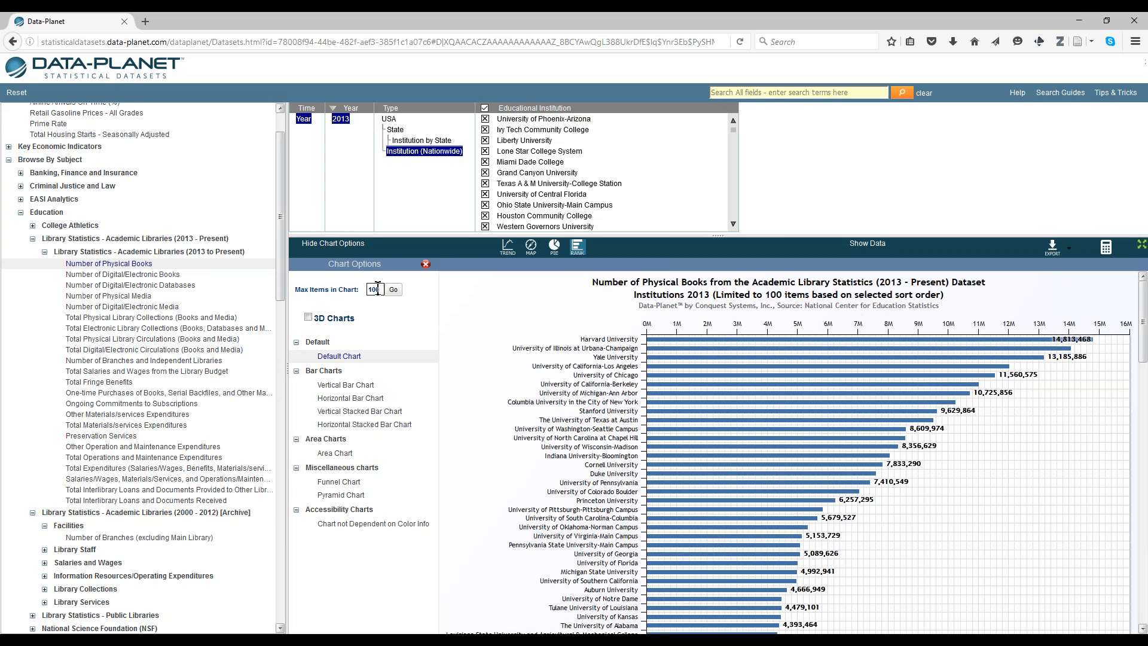
{"action": "left_click", "coordinate": [379, 290]}
{"action": "left_click", "coordinate": [393, 291]}
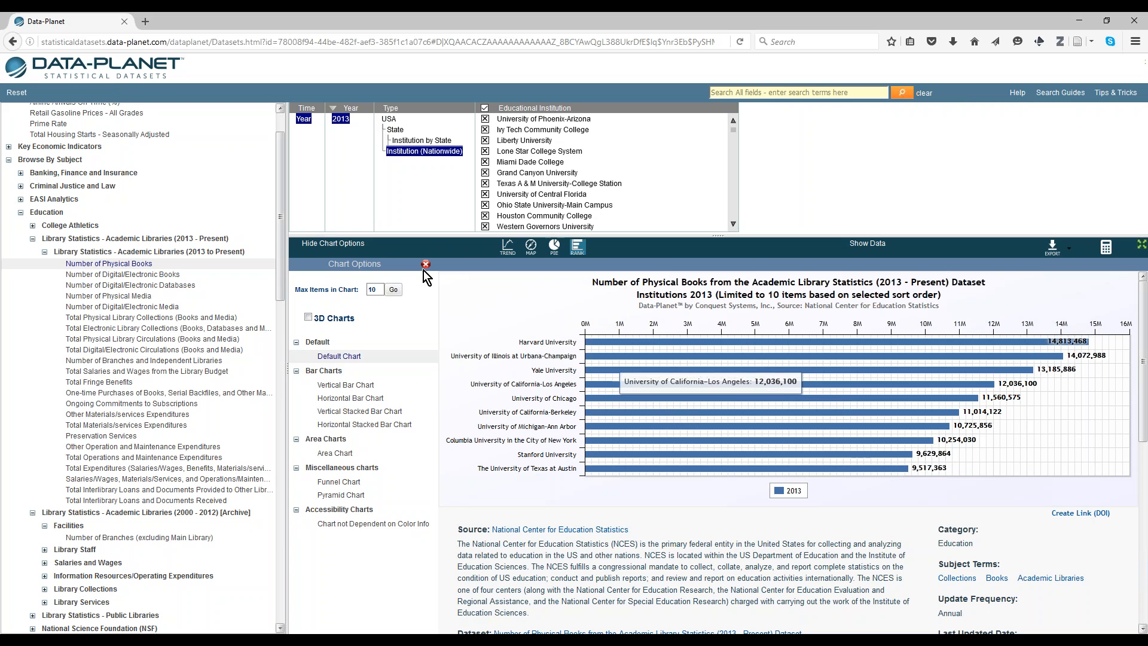
{"action": "left_click", "coordinate": [393, 290]}
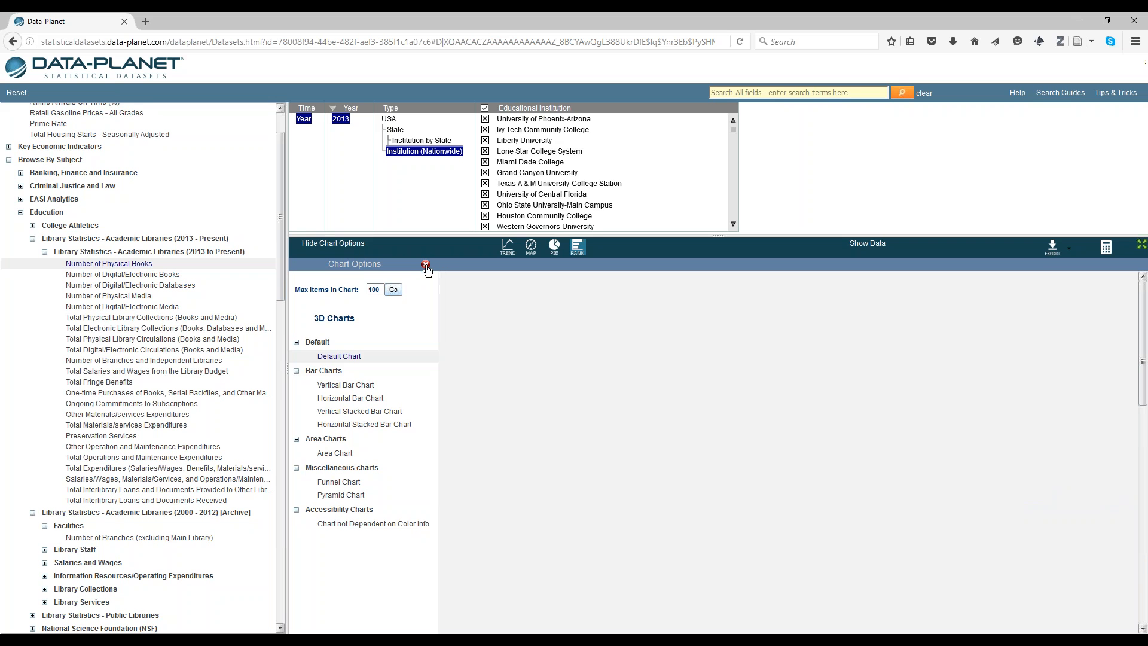
- Close the chart options and collapse both Academic Libraries categories, 2013 - Present and 2000 - 2012 [Archive]
{"action": "left_click", "coordinate": [425, 265]}
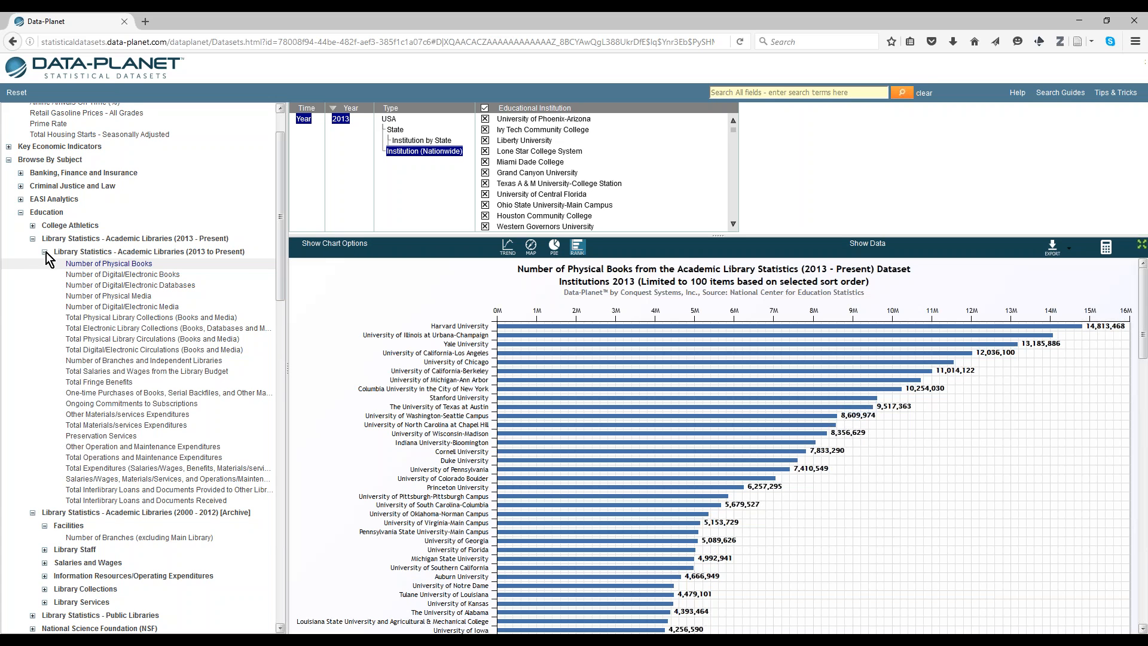
{"action": "left_click", "coordinate": [45, 252]}
{"action": "left_click", "coordinate": [45, 252]}
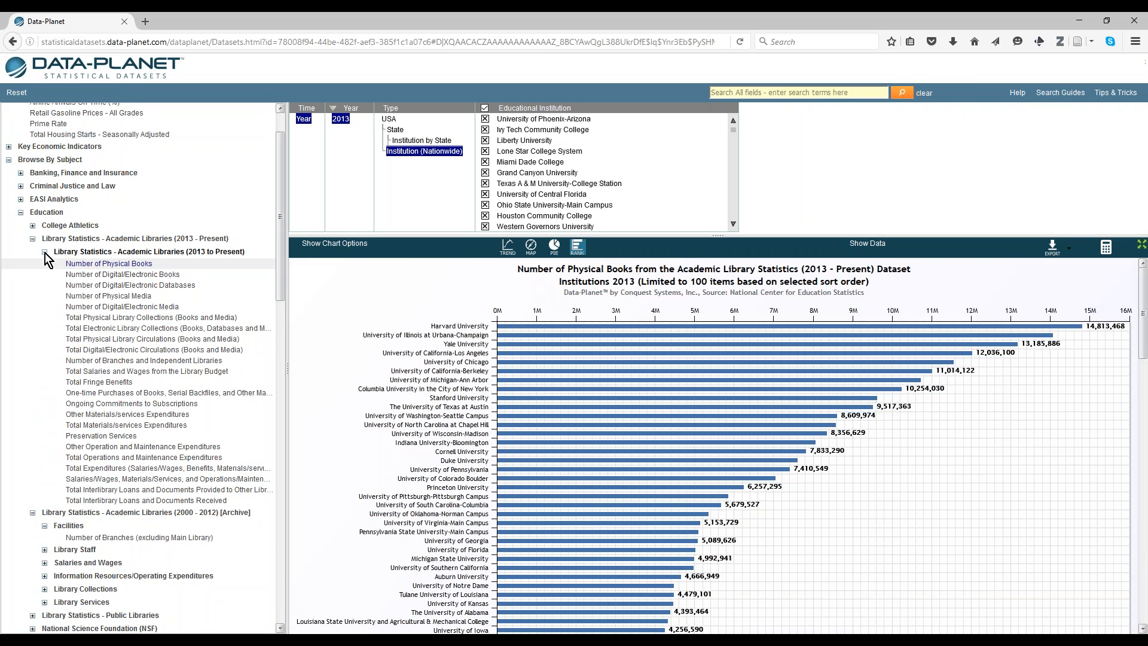
{"action": "left_click", "coordinate": [44, 252]}
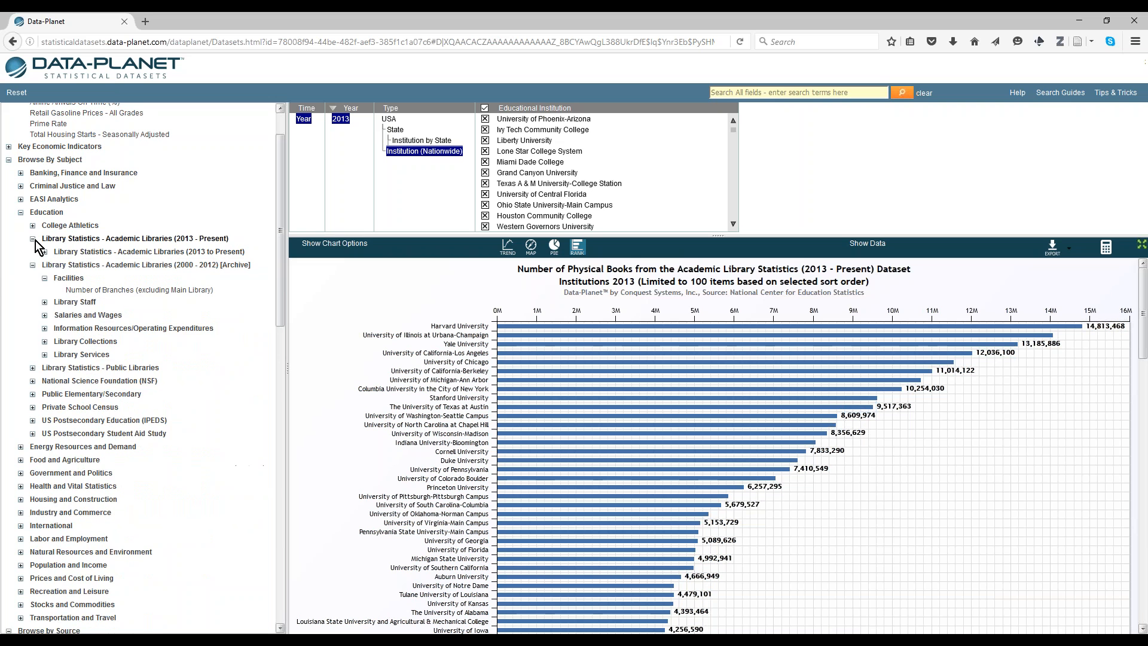
{"action": "left_click", "coordinate": [33, 238]}
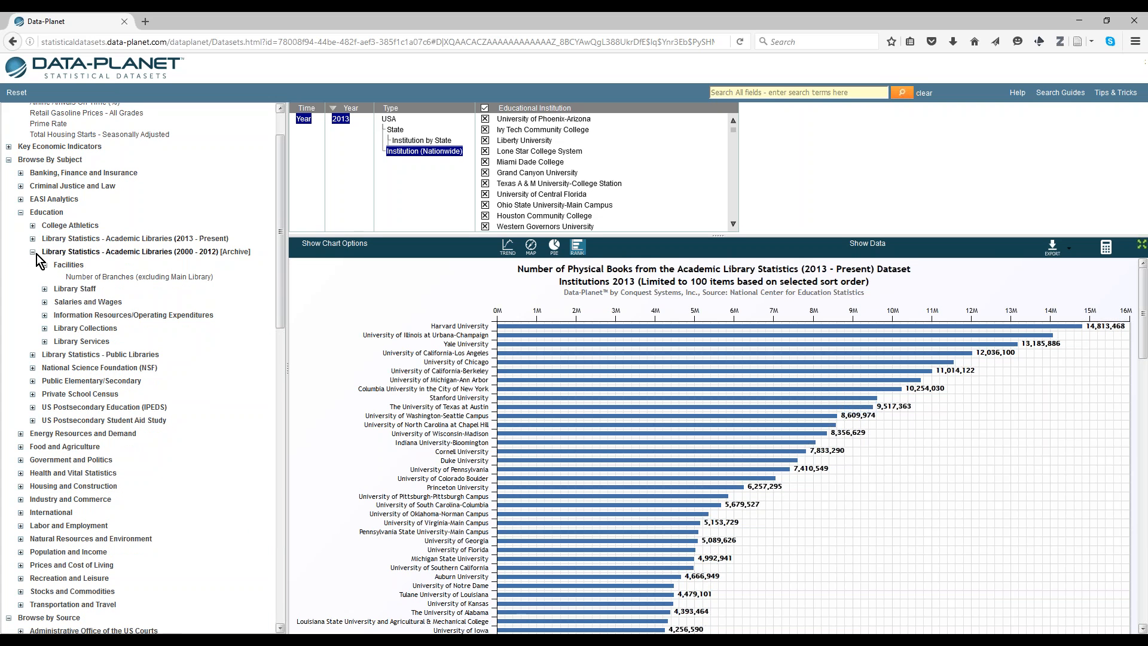
{"action": "left_click", "coordinate": [34, 252]}
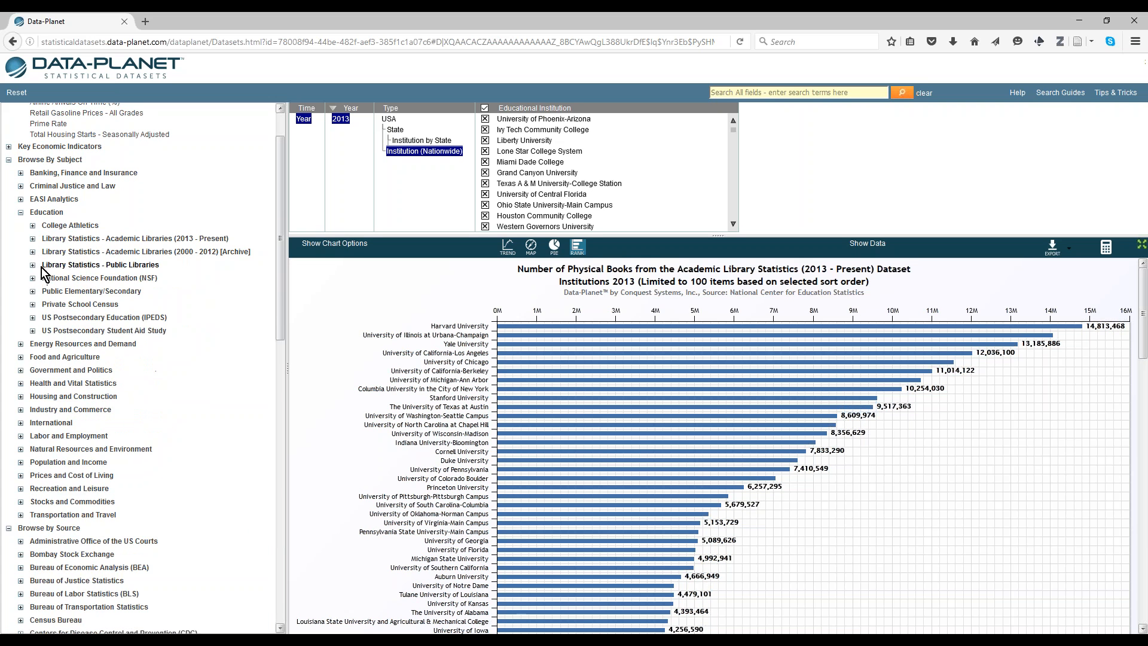
- Chart Total Staff from the Public Libraries statistics for the counties in Maryland
{"action": "left_click", "coordinate": [84, 267]}
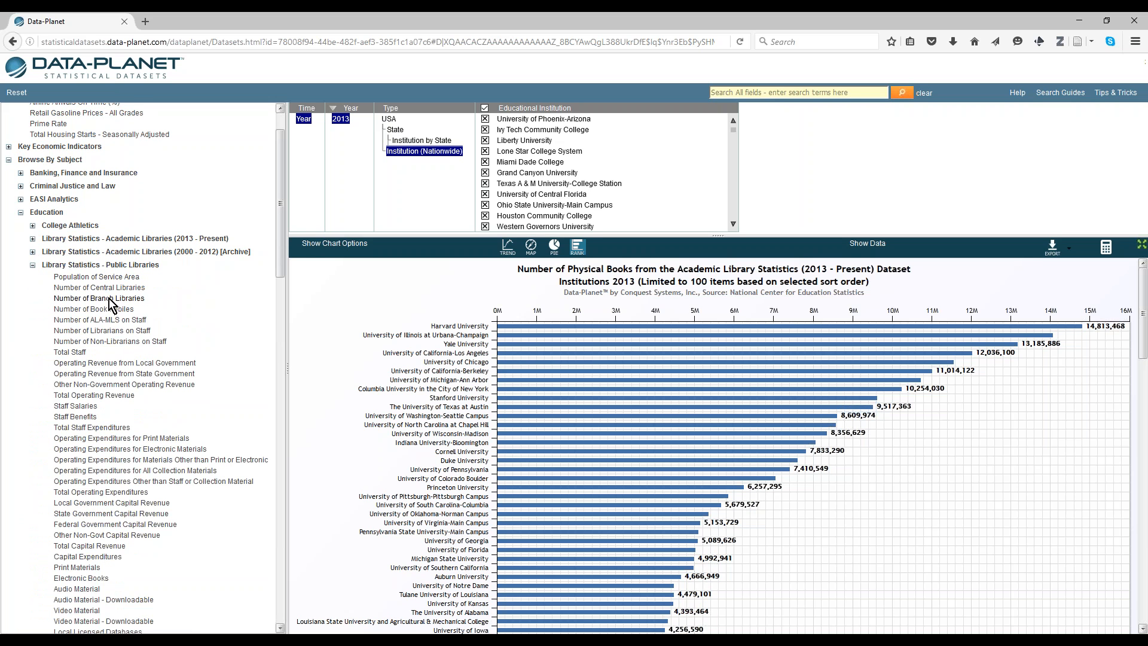
{"action": "left_click", "coordinate": [70, 352]}
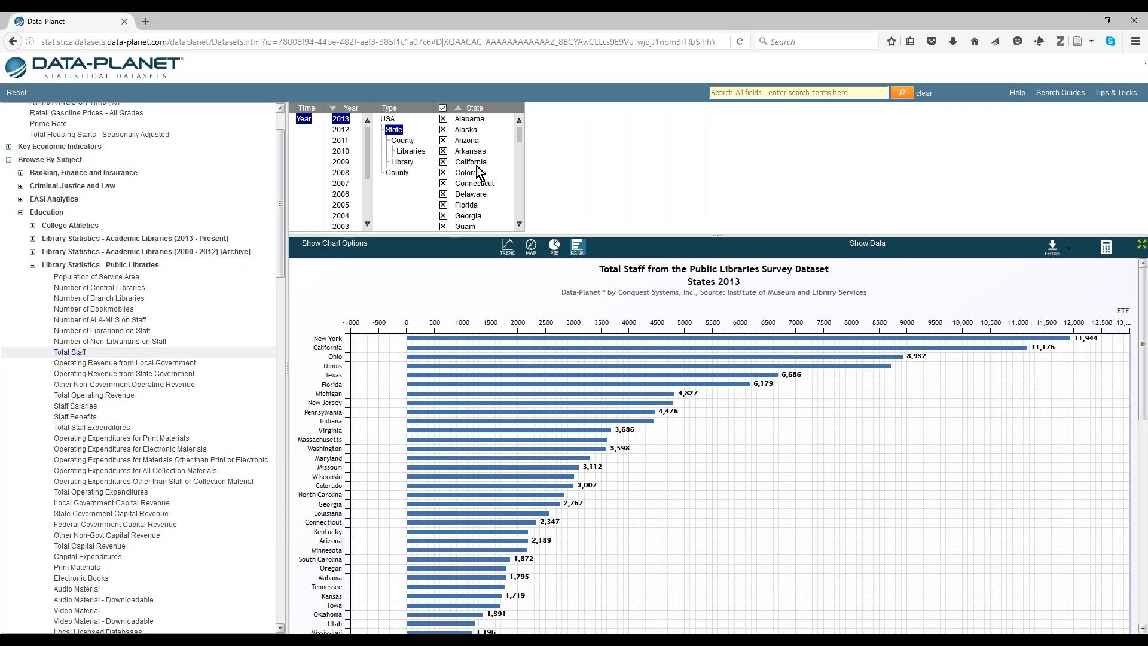
{"action": "left_click", "coordinate": [400, 141]}
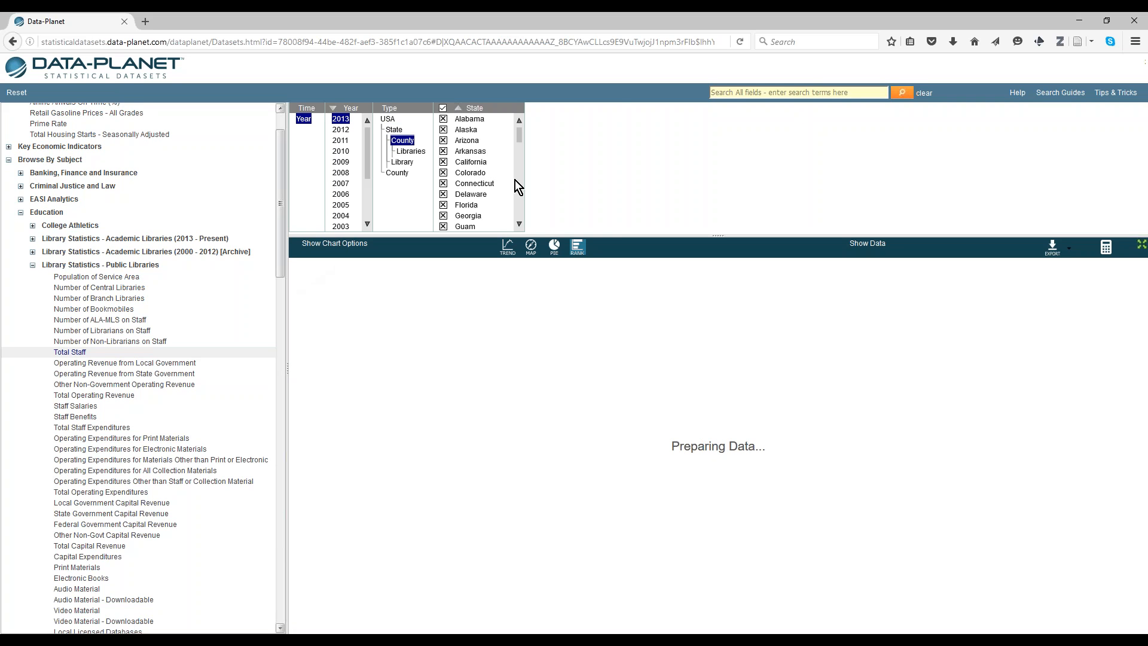
{"action": "scroll", "coordinate": [475, 170], "scroll_direction": "down", "scroll_amount": 5}
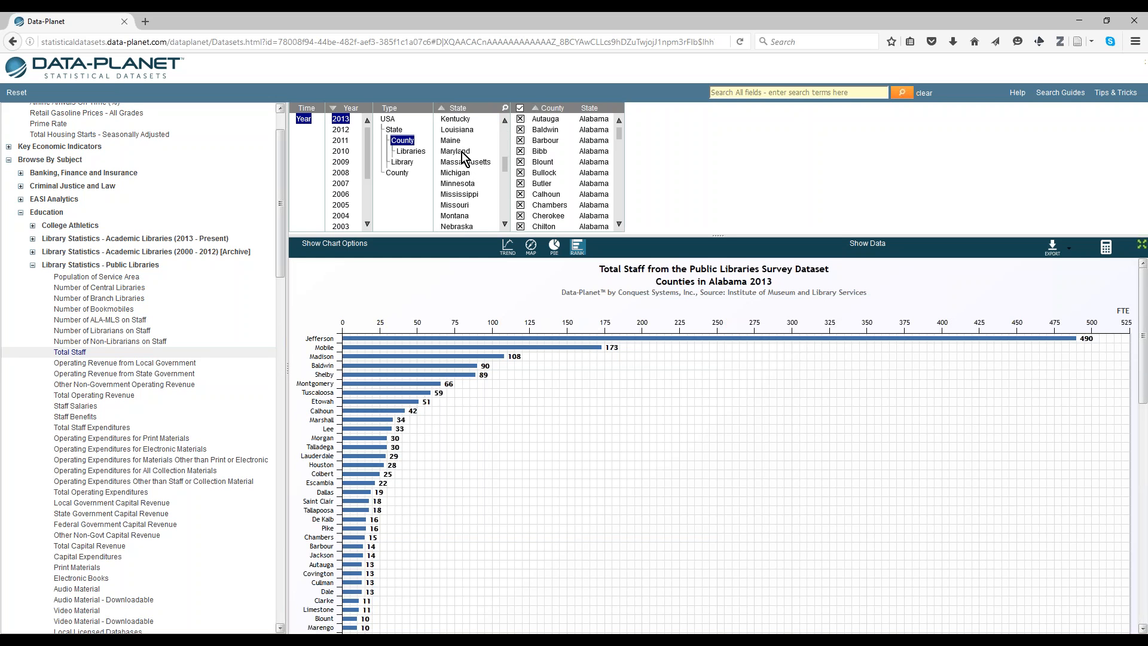
{"action": "left_click", "coordinate": [461, 151]}
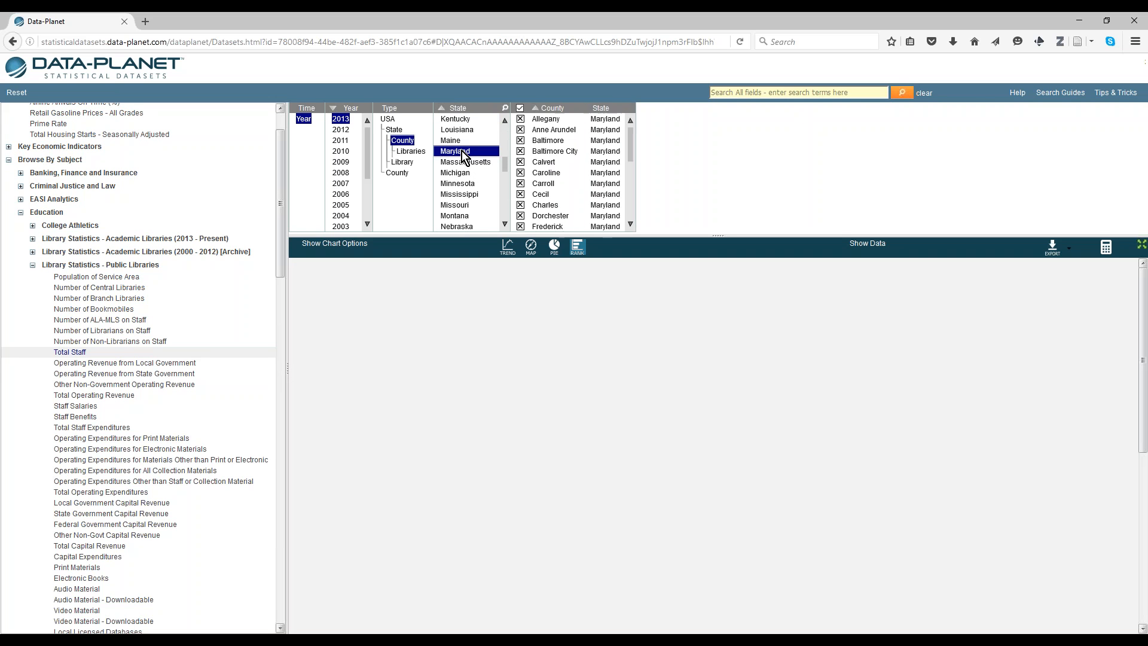
- Narrow Total Staff to the public libraries of Montgomery County, Maryland, and show it as a trend over time
{"action": "left_click", "coordinate": [424, 151]}
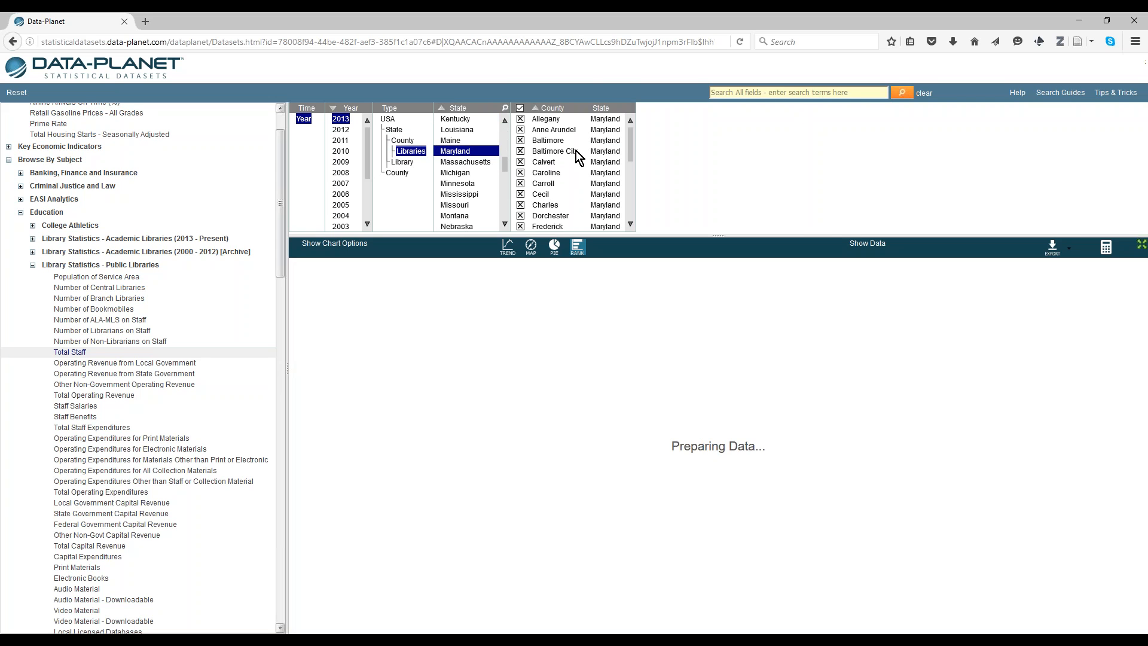
{"action": "scroll", "coordinate": [551, 179], "scroll_direction": "down", "scroll_amount": 2}
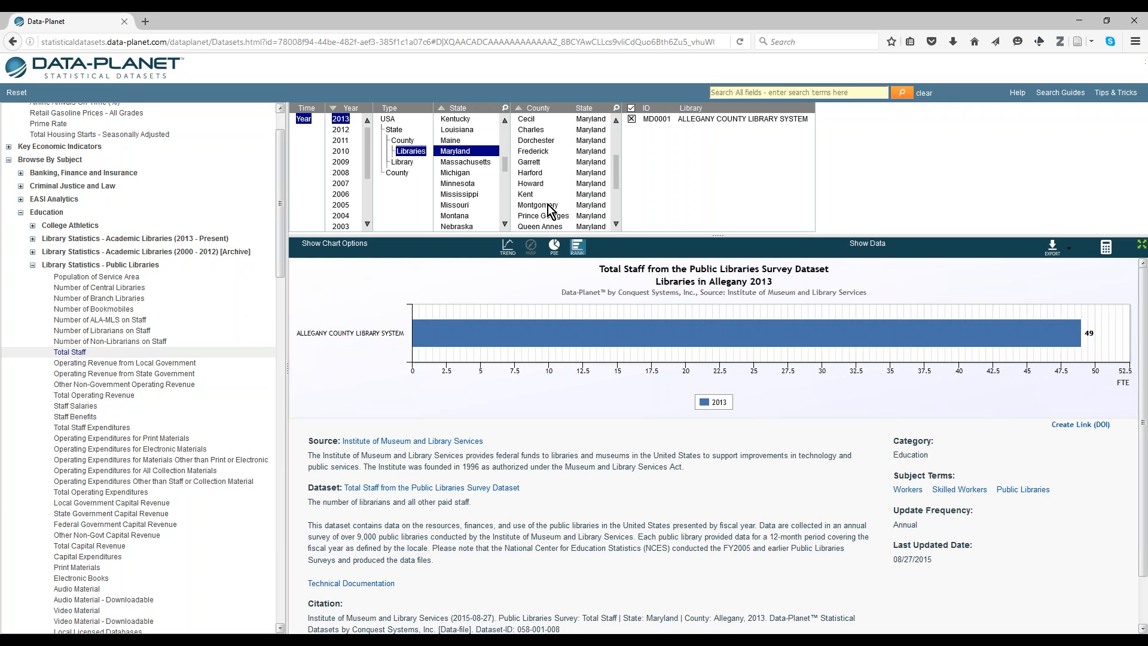
{"action": "left_click", "coordinate": [548, 205]}
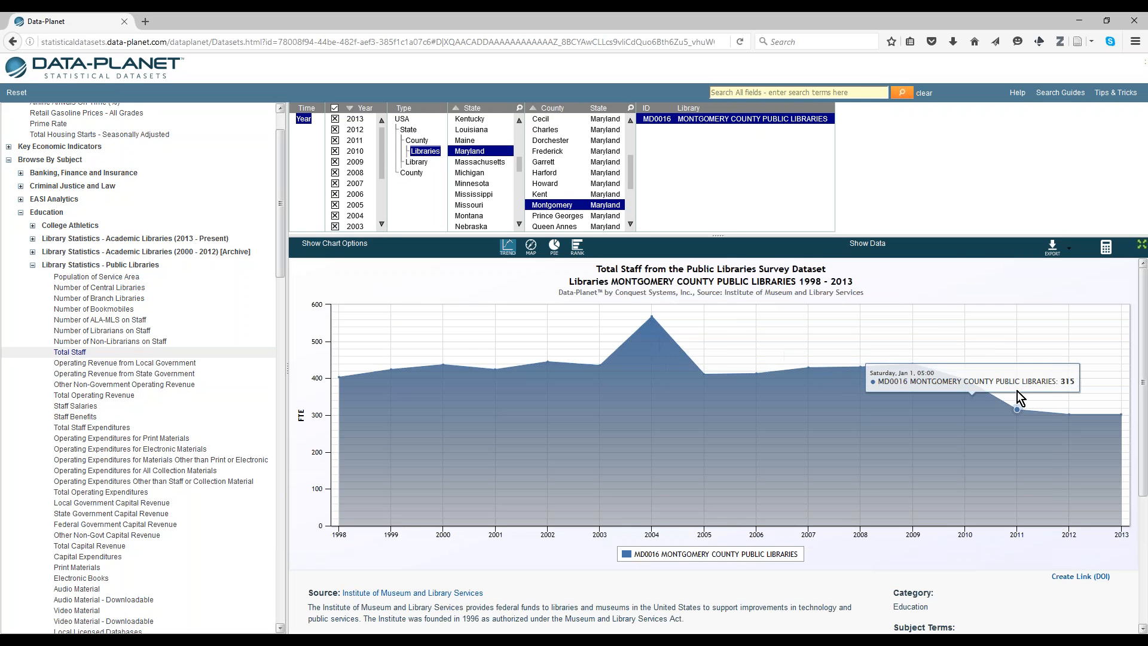
- Chart the National Science Foundation's Higher Education Research and Development Expenditures, Total from All Sources, for All Academic Disciplines in the USA
{"action": "left_click", "coordinate": [32, 266]}
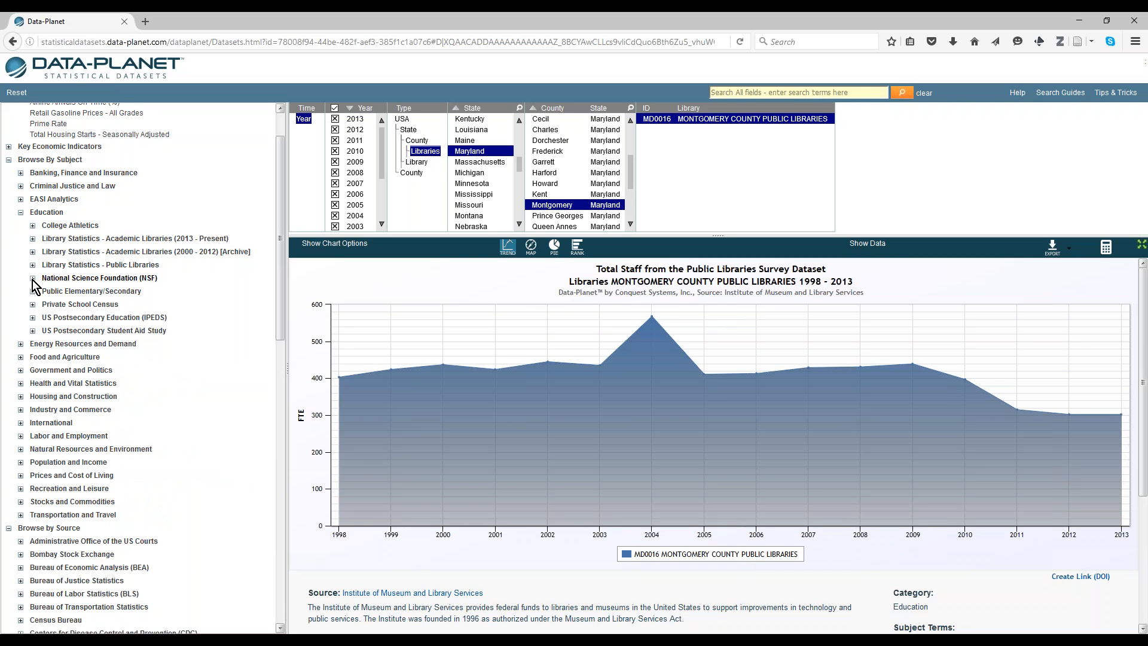
{"action": "left_click", "coordinate": [33, 279]}
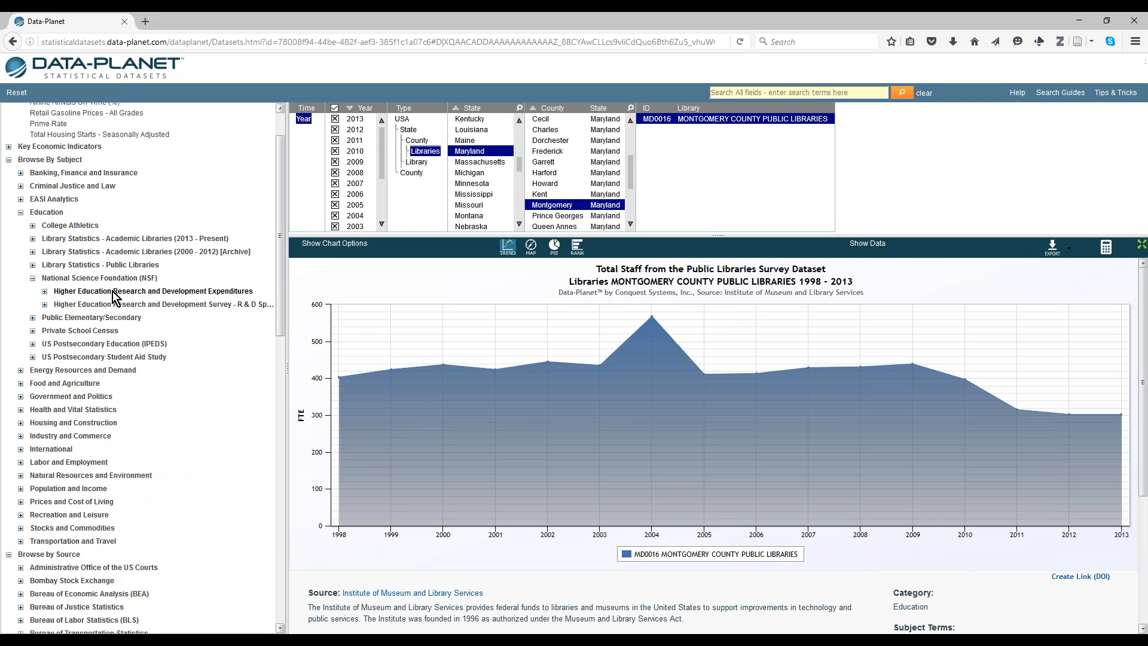
{"action": "left_click", "coordinate": [113, 291]}
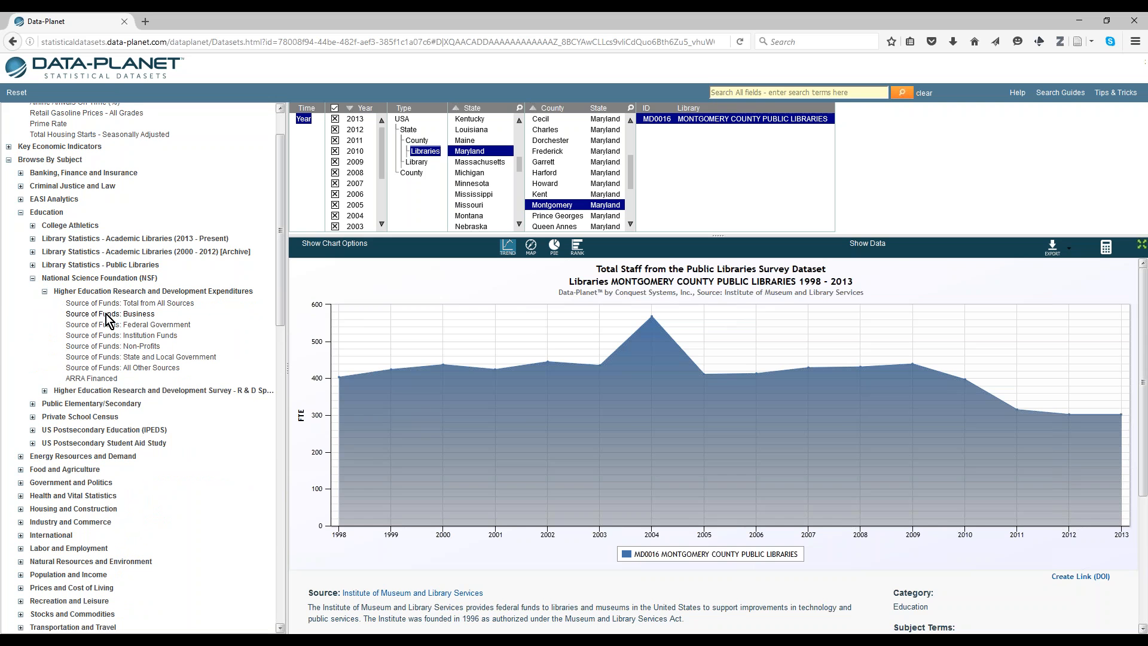
{"action": "left_click", "coordinate": [110, 303]}
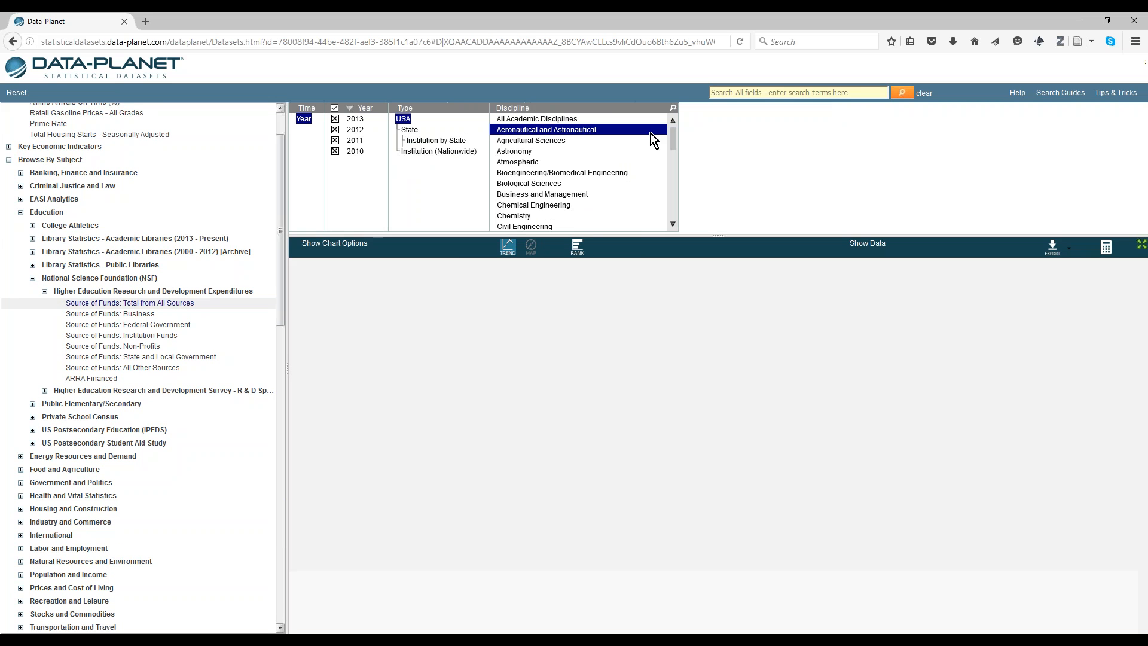
{"action": "left_click", "coordinate": [580, 118]}
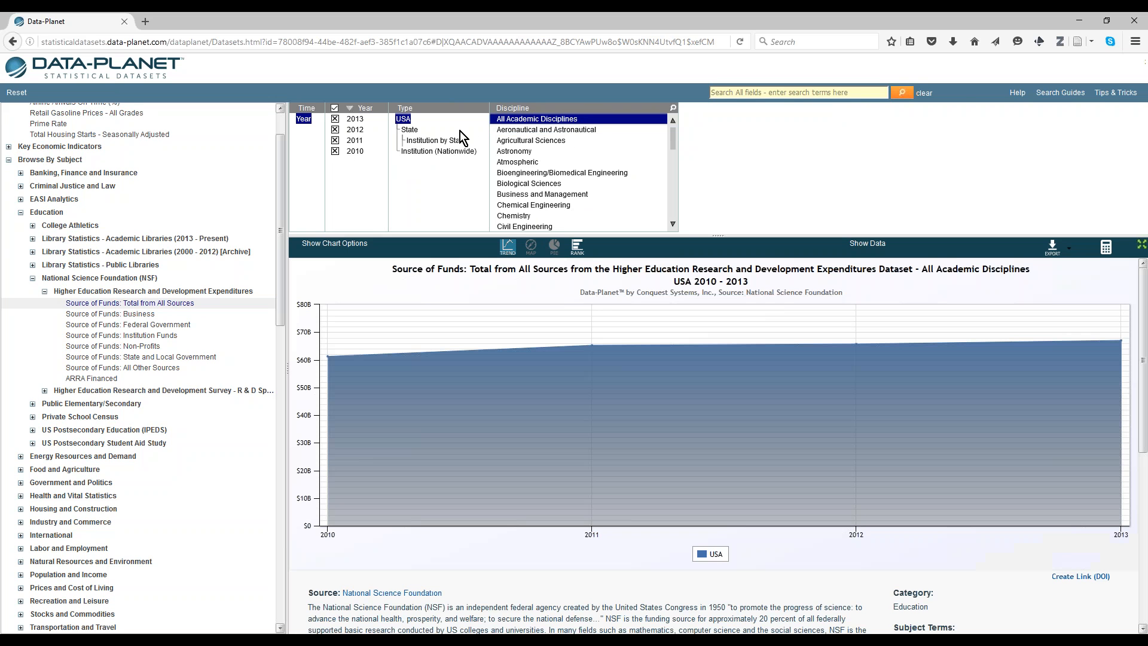
- Break the research funding down by institution in Maryland, including University of Maryland-College Park, and rank the state's institutions for 2013
{"action": "left_click", "coordinate": [423, 141]}
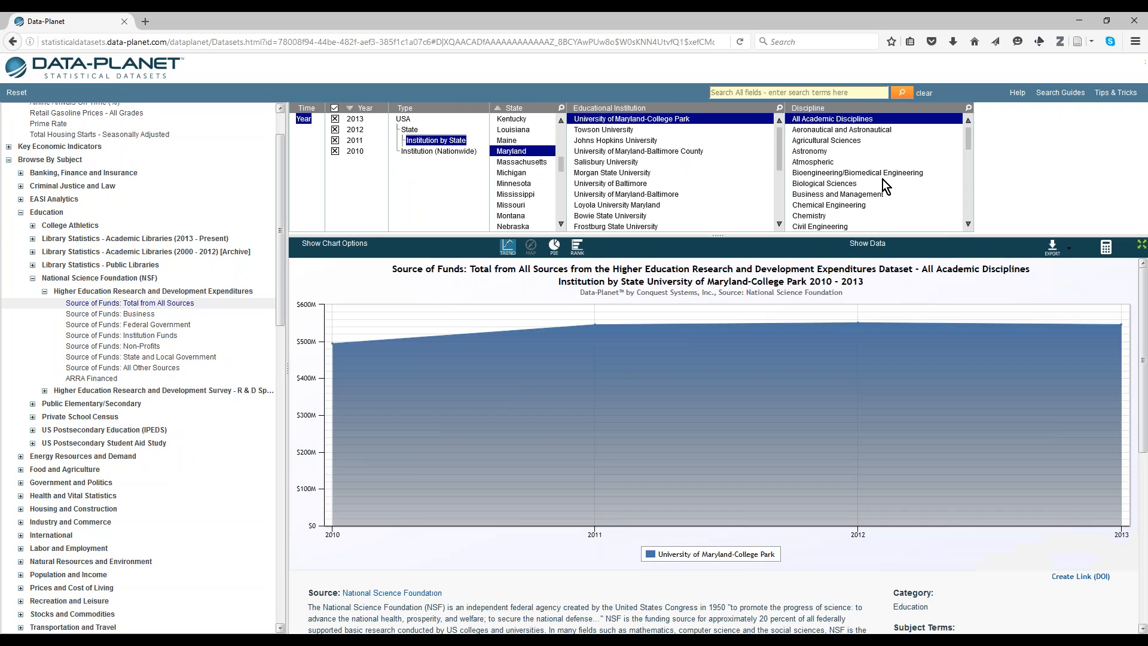
{"action": "left_click", "coordinate": [576, 247]}
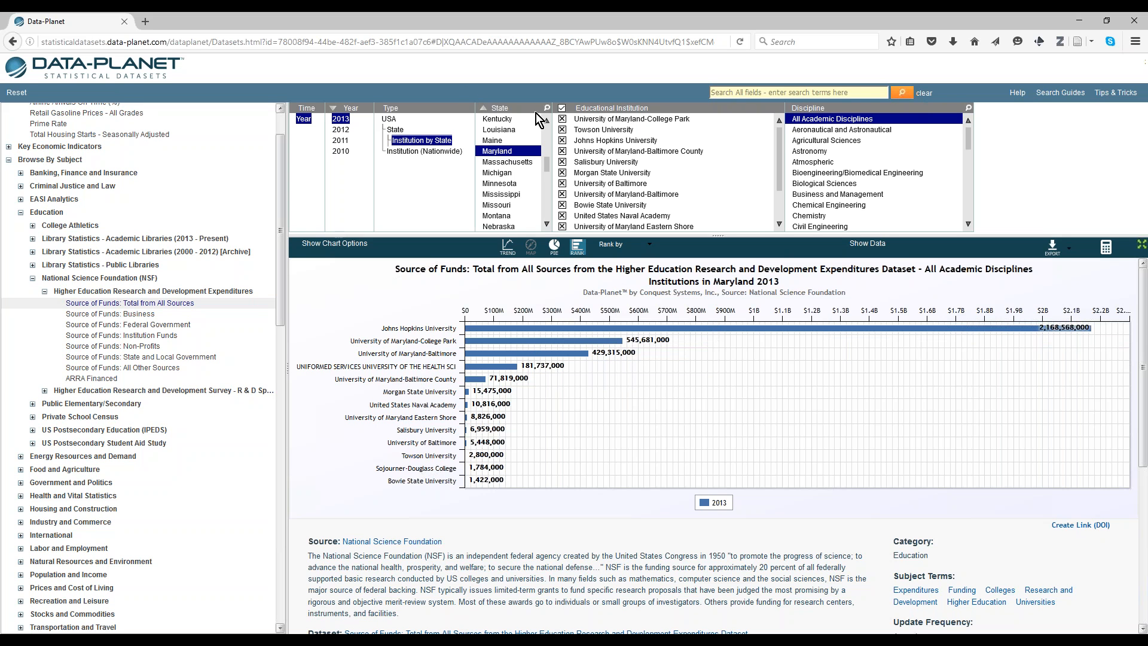
{"action": "mouse_move", "coordinate": [427, 342]}
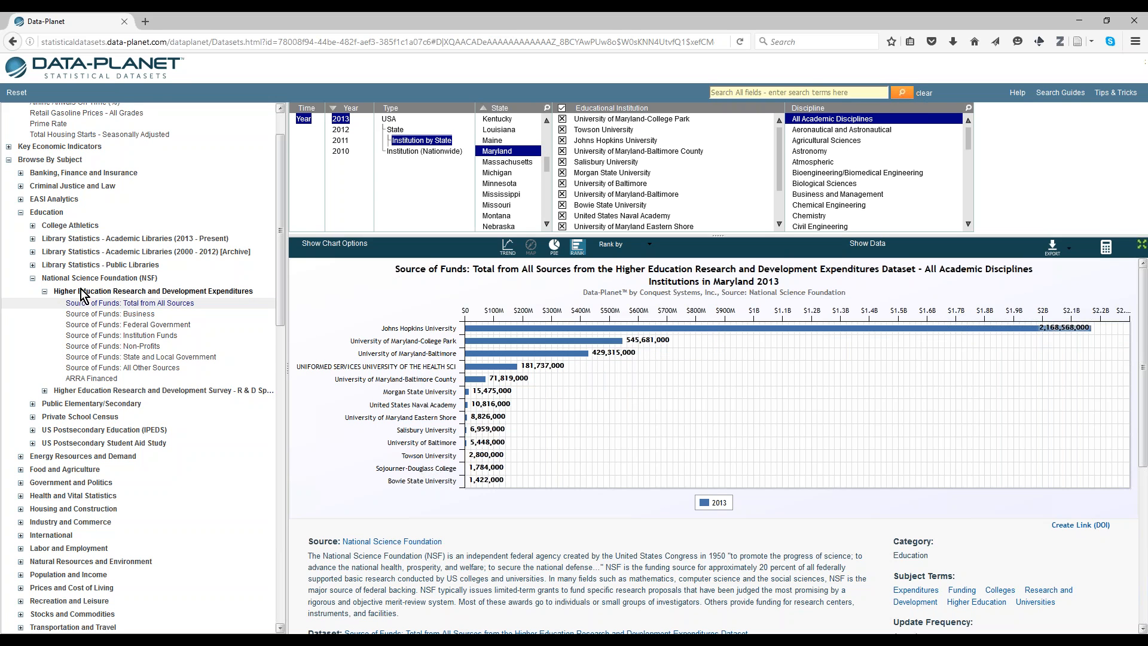
- Expand the Public Elementary/Secondary category and list its School Census Detail indicators
{"action": "scroll", "coordinate": [102, 287], "scroll_direction": "down", "scroll_amount": 3}
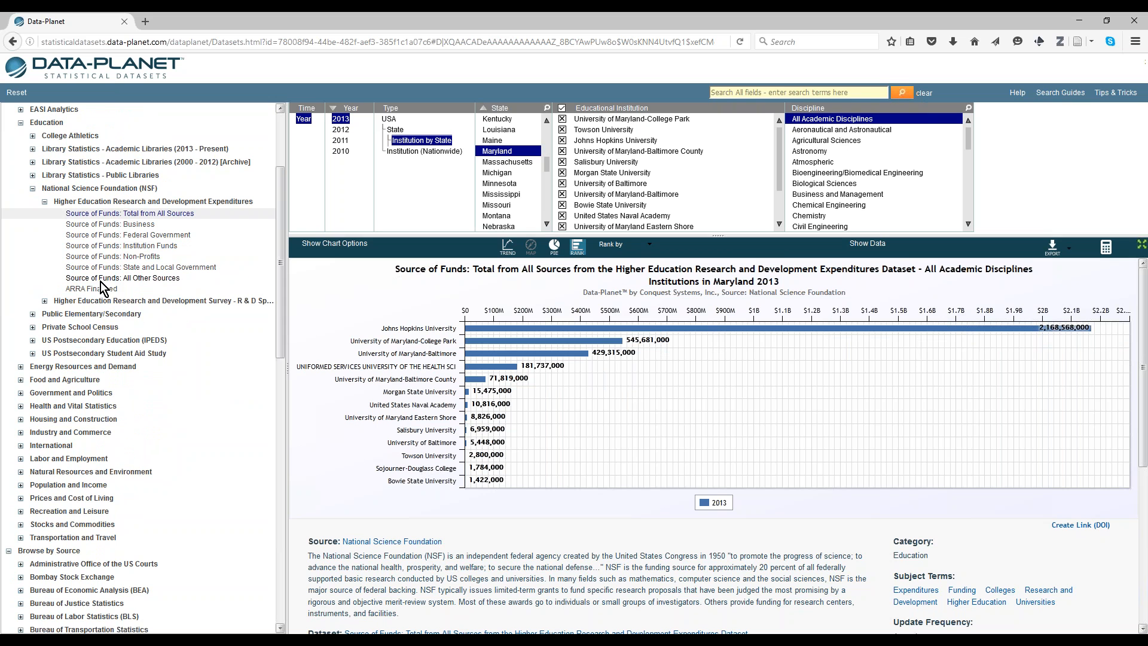
{"action": "left_click", "coordinate": [101, 315]}
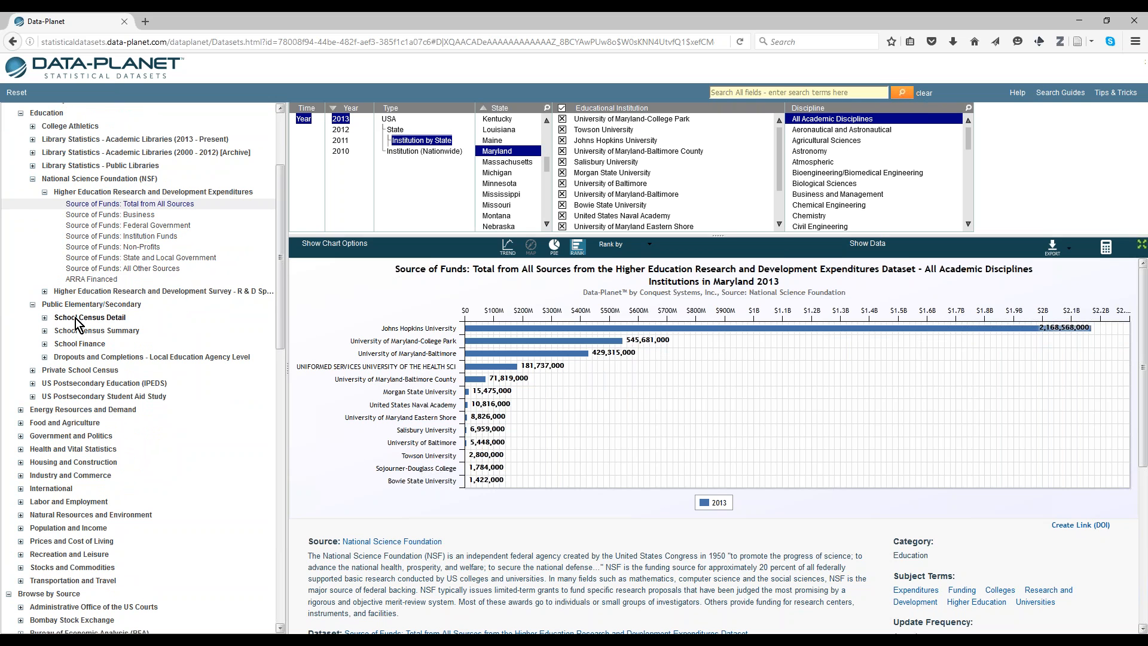
{"action": "scroll", "coordinate": [77, 323], "scroll_direction": "down", "scroll_amount": 2}
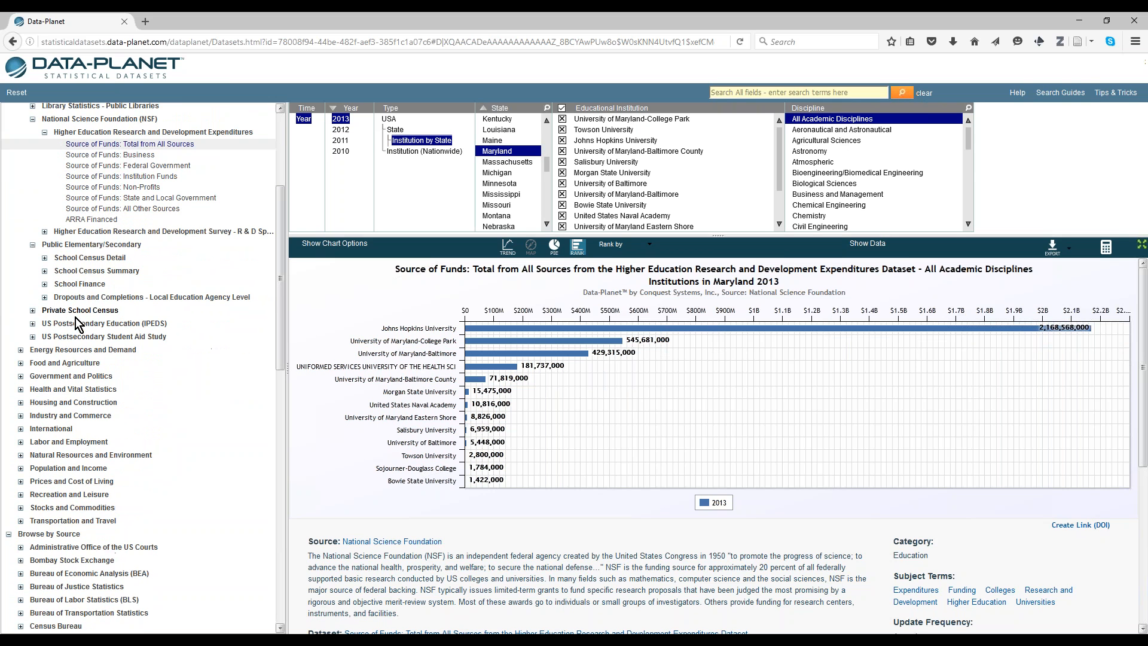
{"action": "left_click", "coordinate": [94, 258]}
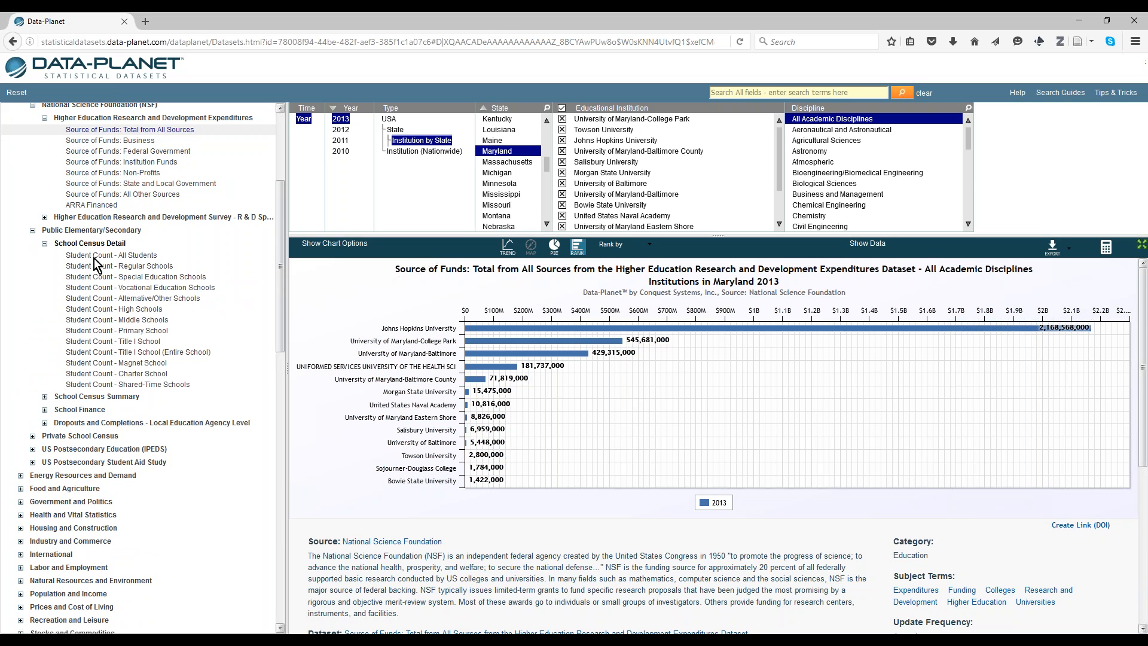
- Look through the School Census Summary indicators and collapse that list again
{"action": "left_click", "coordinate": [111, 402]}
{"action": "scroll", "coordinate": [137, 406], "scroll_direction": "down", "scroll_amount": 2}
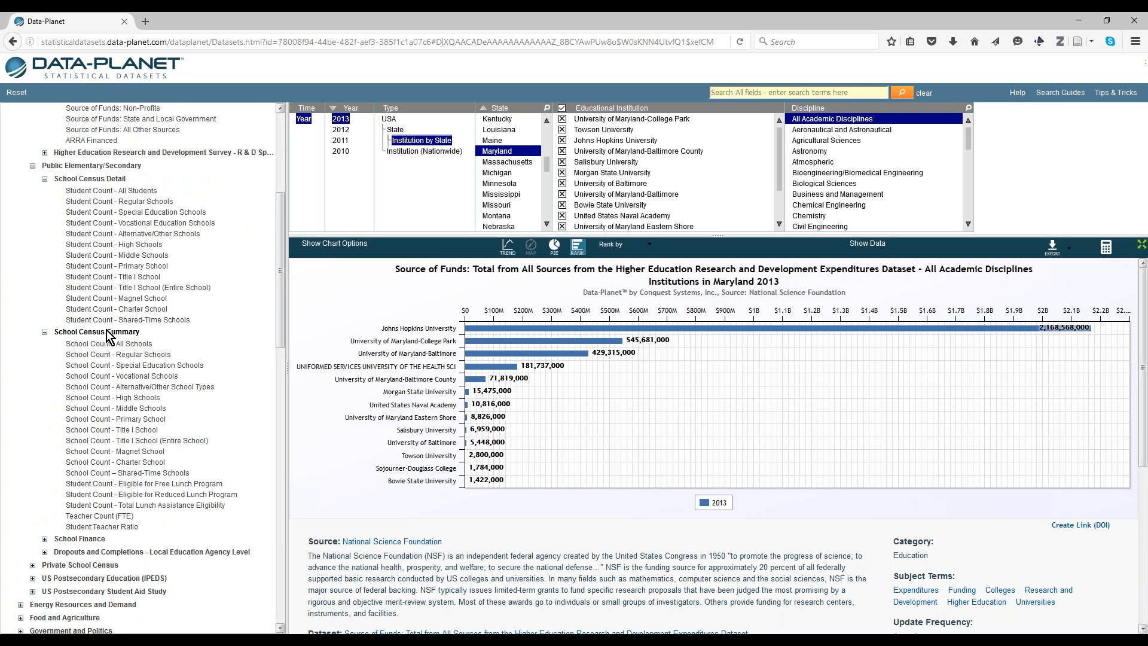
{"action": "left_click", "coordinate": [107, 330]}
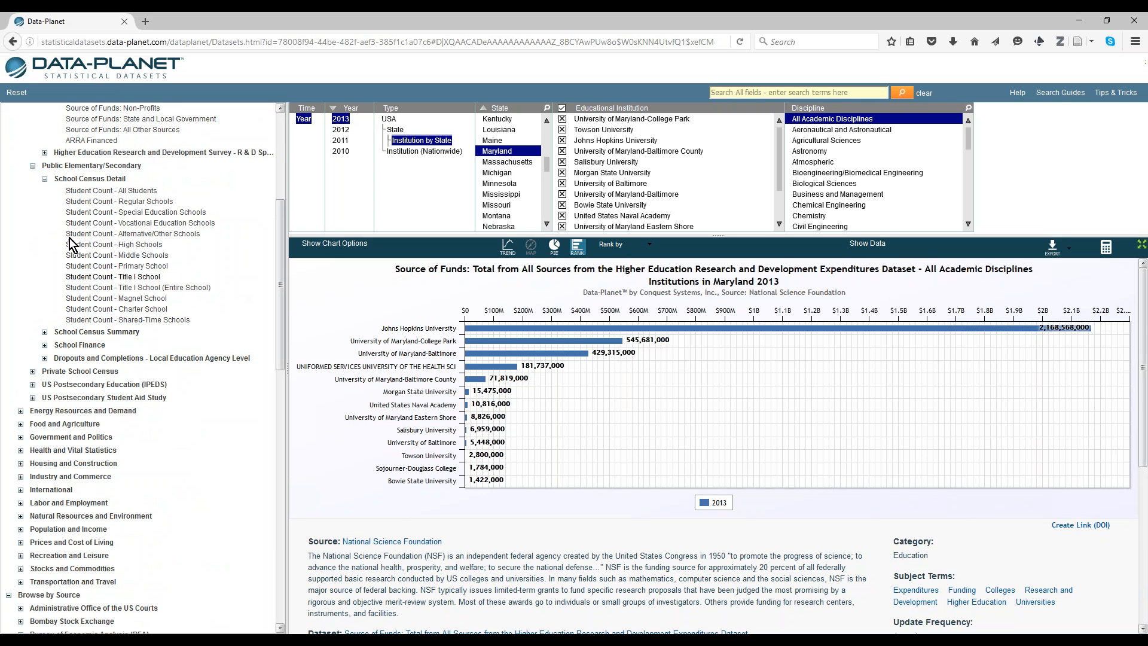
- Chart Student Count - All Students from School Census Detail as a trend and drill down to the individual school level
{"action": "left_click", "coordinate": [100, 191]}
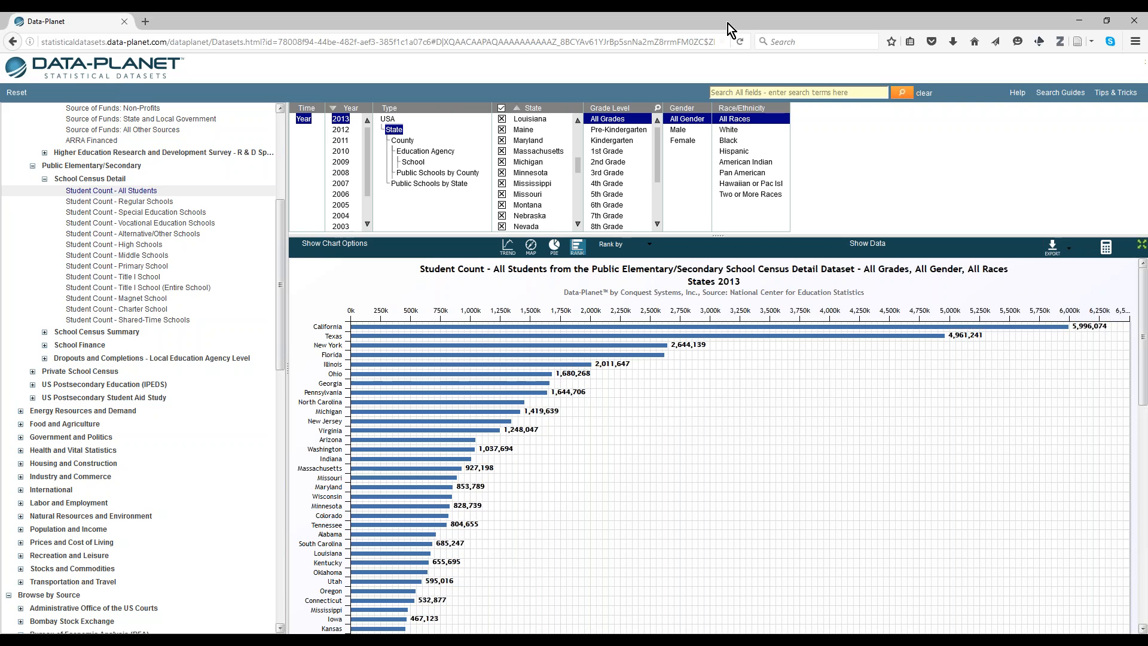
{"action": "left_click", "coordinate": [508, 246]}
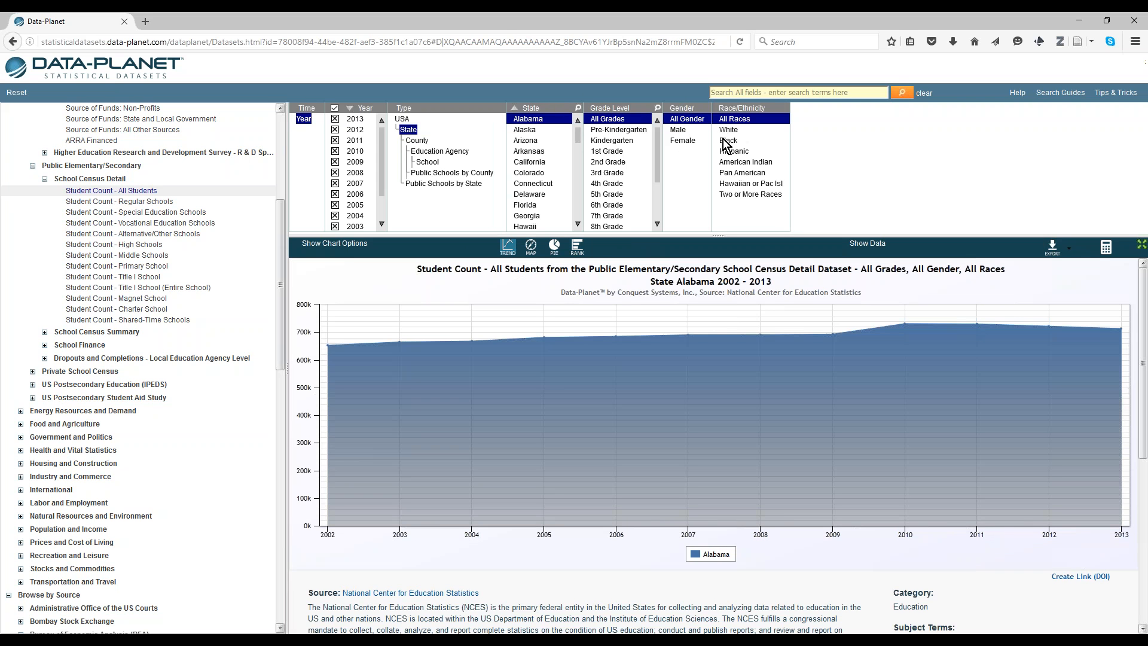
{"action": "left_click", "coordinate": [419, 146]}
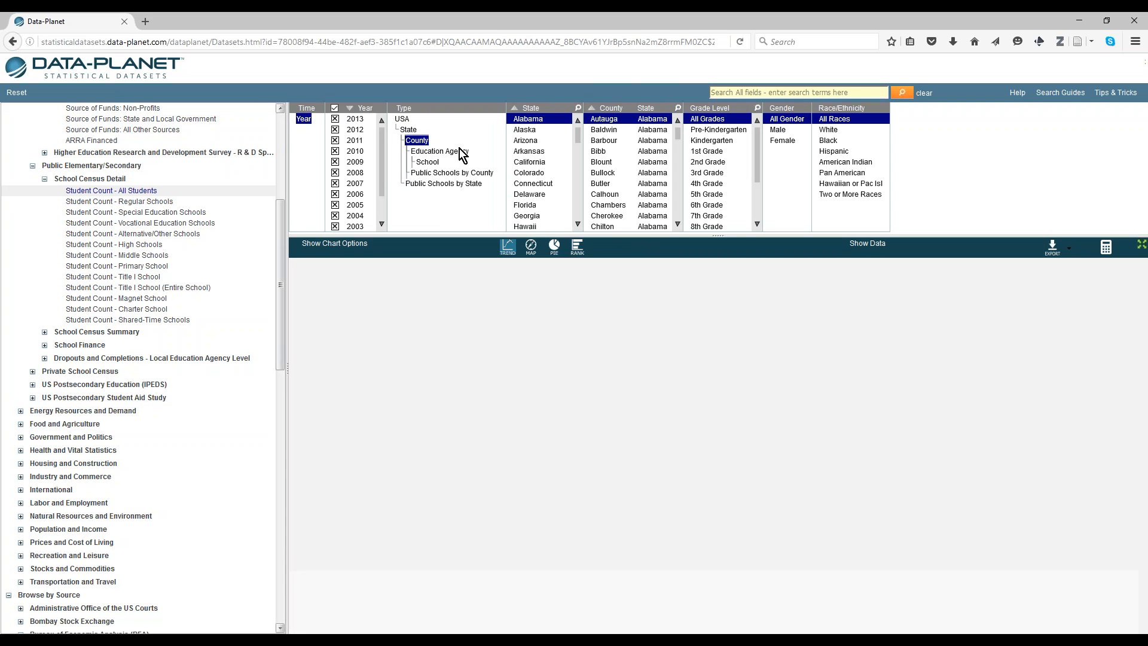
{"action": "left_click", "coordinate": [428, 163]}
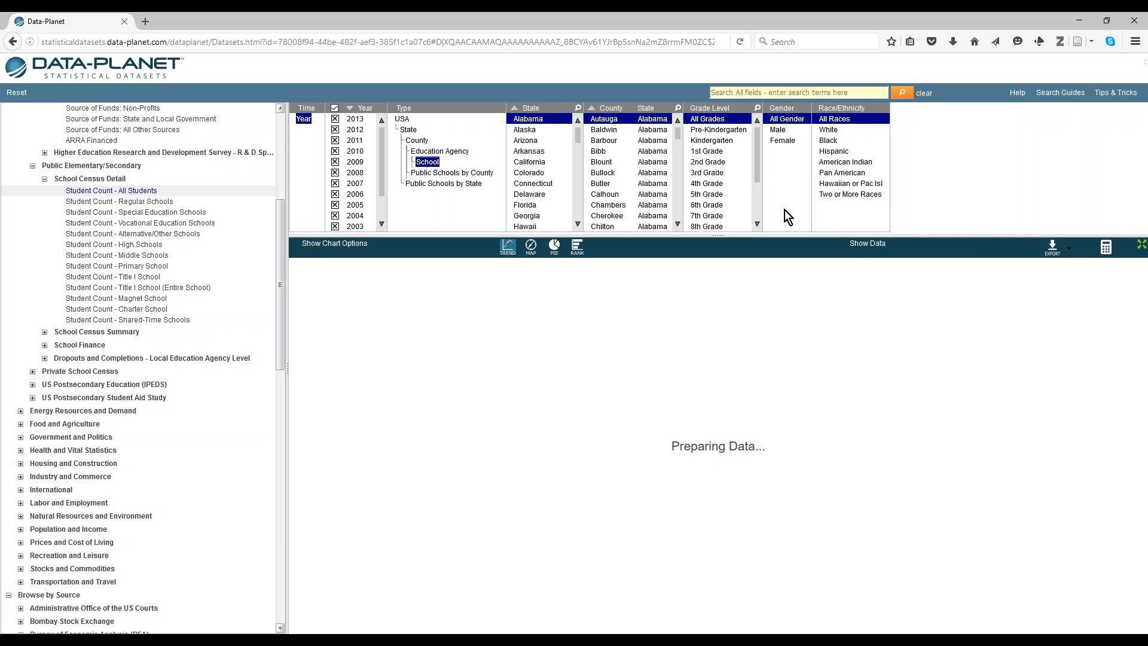
- Restrict the school-level student count trend to Montgomery County, Maryland
{"action": "scroll", "coordinate": [627, 156], "scroll_direction": "down", "scroll_amount": 3}
{"action": "scroll", "coordinate": [531, 175], "scroll_direction": "down", "scroll_amount": 5}
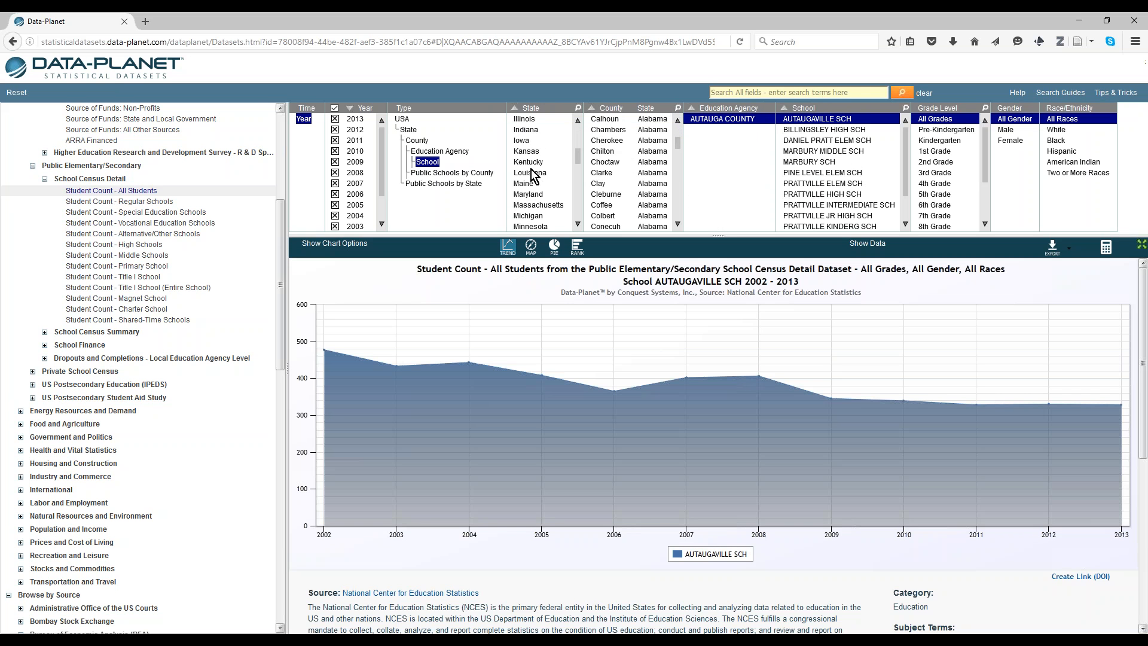
{"action": "left_click", "coordinate": [537, 161]}
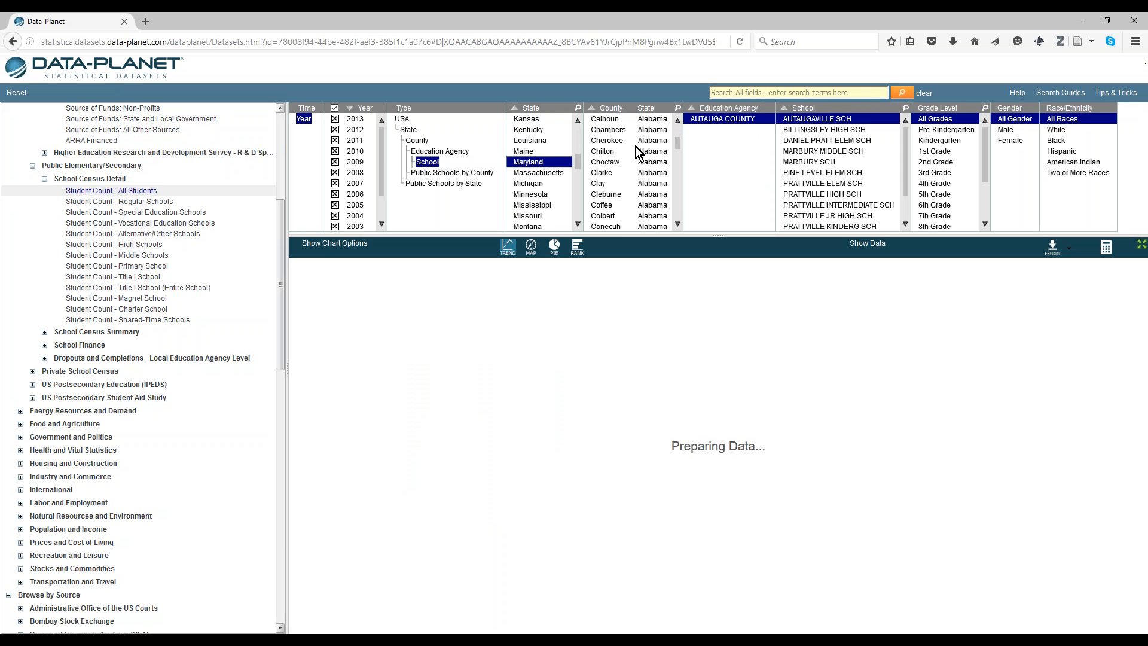
{"action": "scroll", "coordinate": [637, 151], "scroll_direction": "down", "scroll_amount": 3}
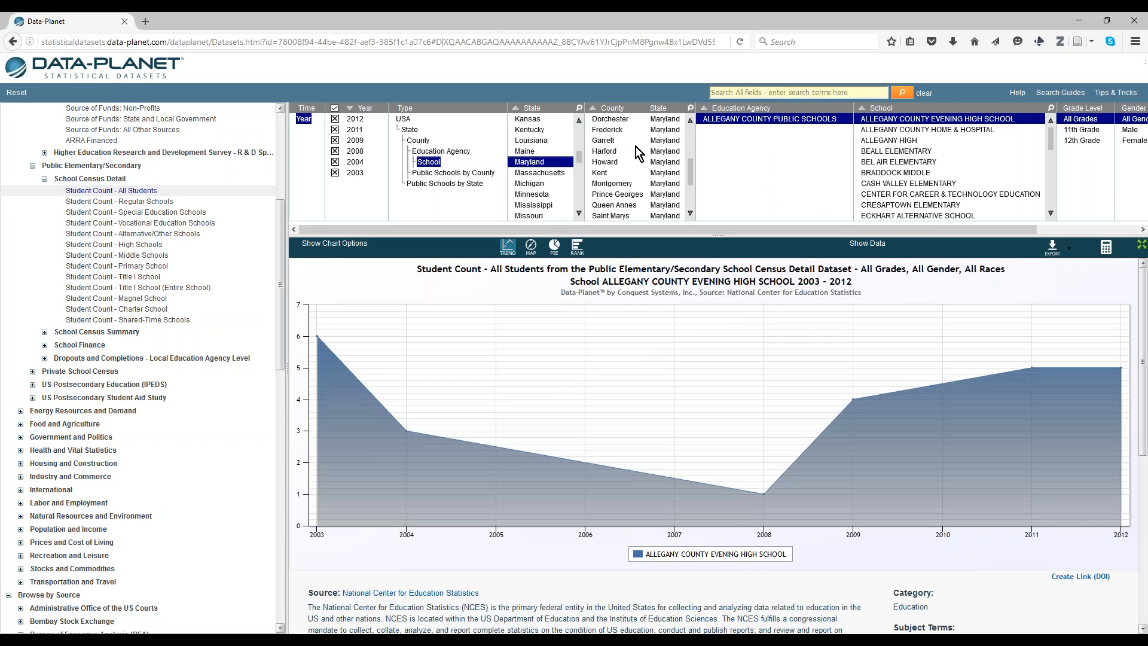
{"action": "left_click", "coordinate": [611, 173]}
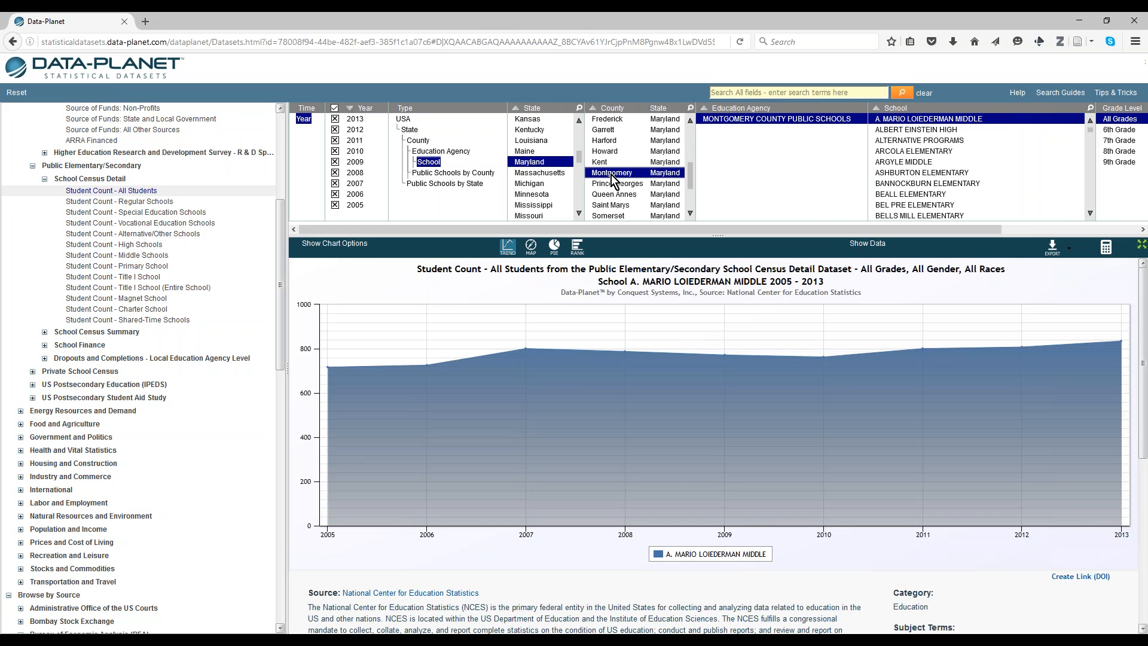
- Chart the student count trend of Albert Einstein High with separate lines for male and female students
{"action": "left_click_drag", "start_coordinate": [714, 229], "coordinate": [879, 231]}
{"action": "left_click", "coordinate": [805, 130]}
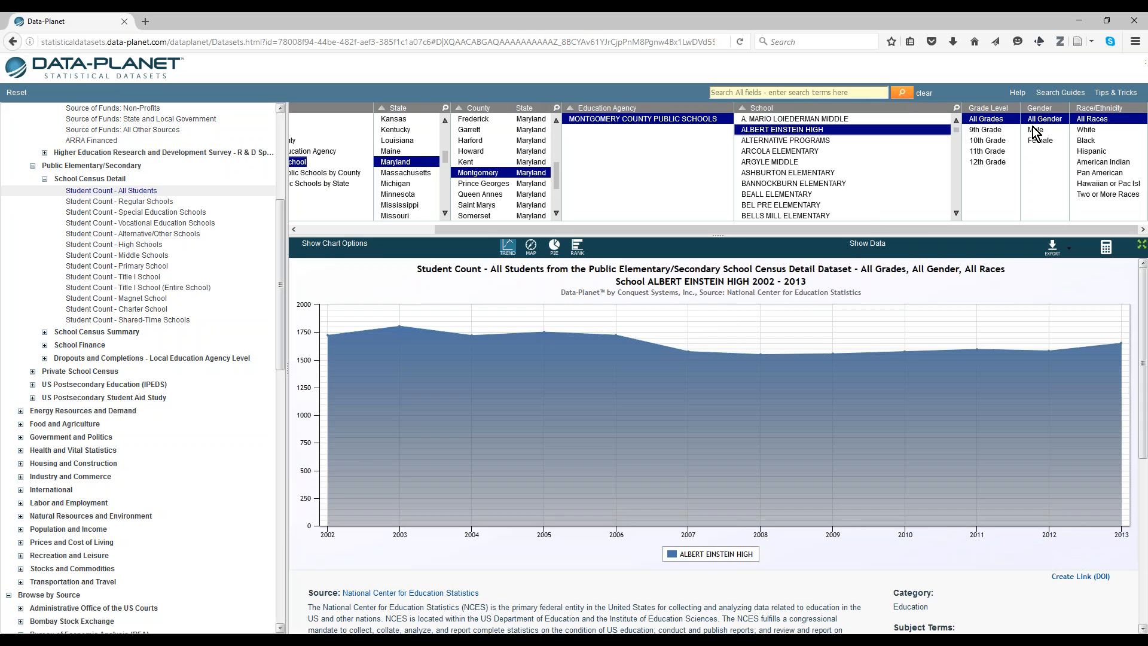
{"action": "left_click", "coordinate": [1034, 129]}
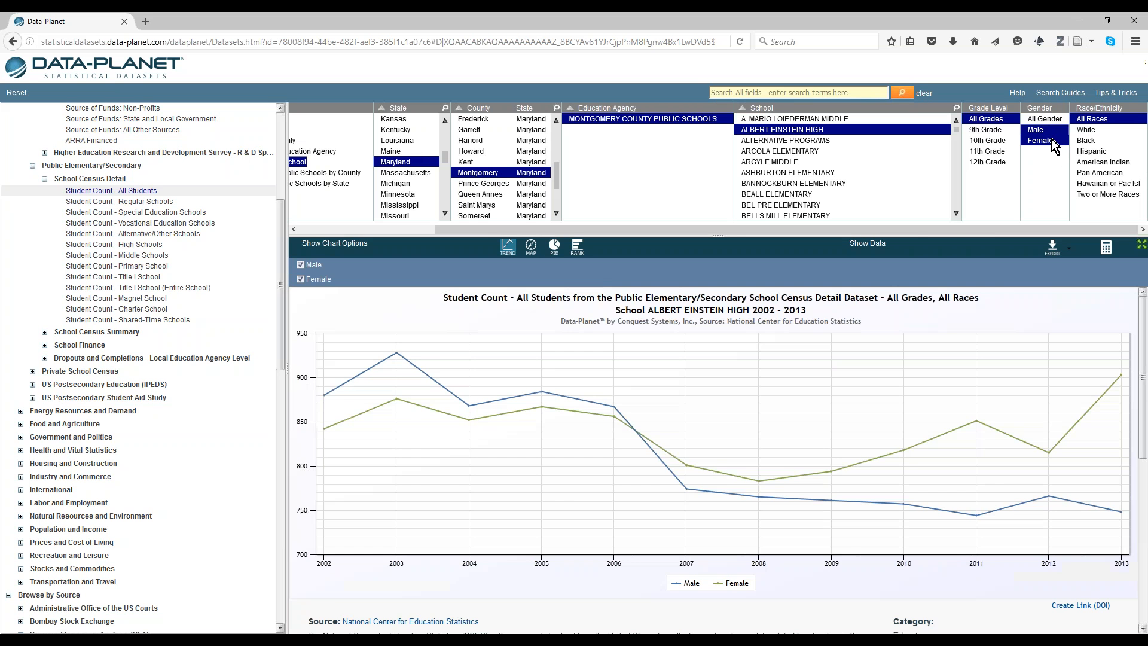
- Expand the Private School Census category and chart its Teacher Count indicator after opening Grades Offered
{"action": "left_click", "coordinate": [85, 371]}
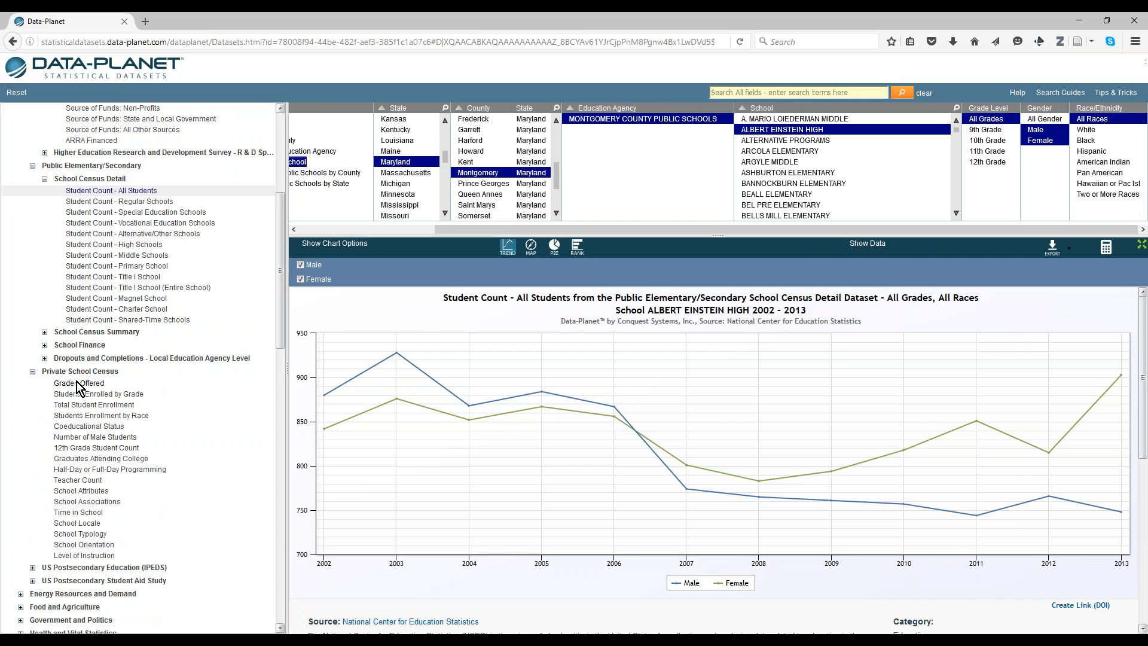
{"action": "left_click", "coordinate": [95, 383]}
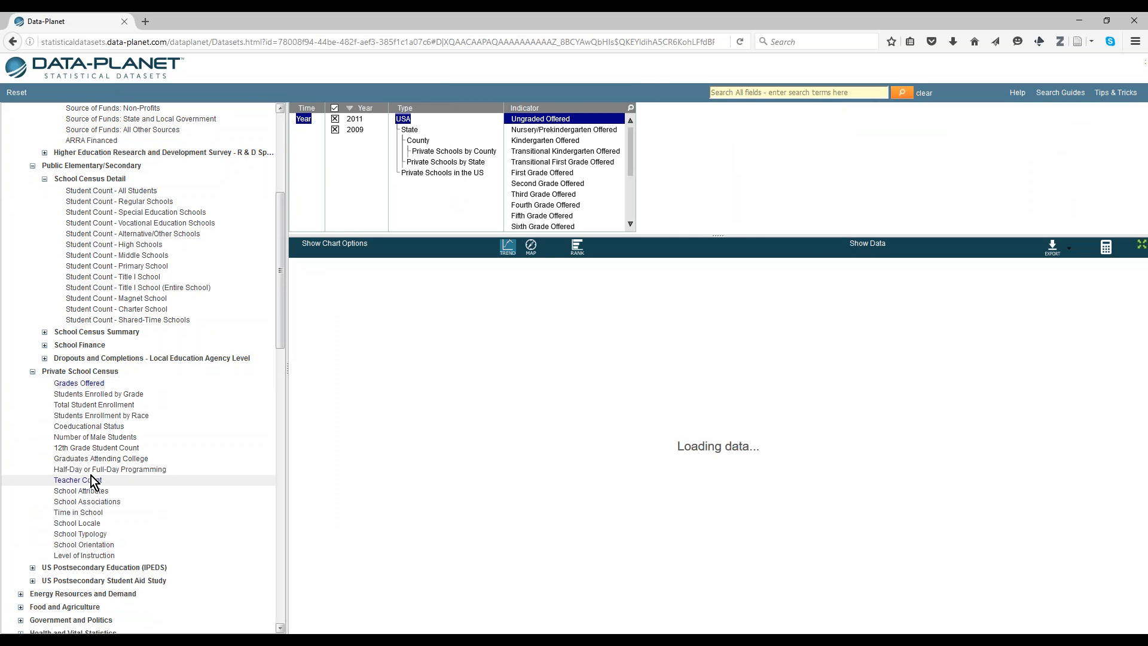
{"action": "left_click", "coordinate": [91, 478]}
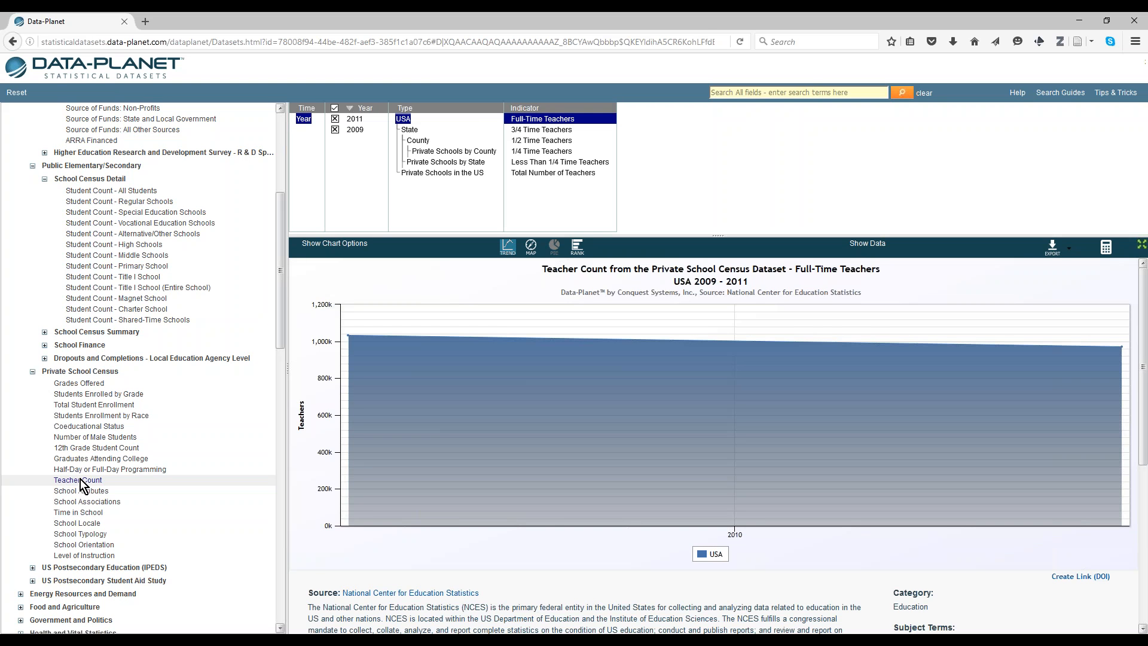
- Drill the teacher count down to Private Schools by County and chart Avalon School, followed by Barrie School, in Montgomery County, Maryland
{"action": "left_click", "coordinate": [415, 140]}
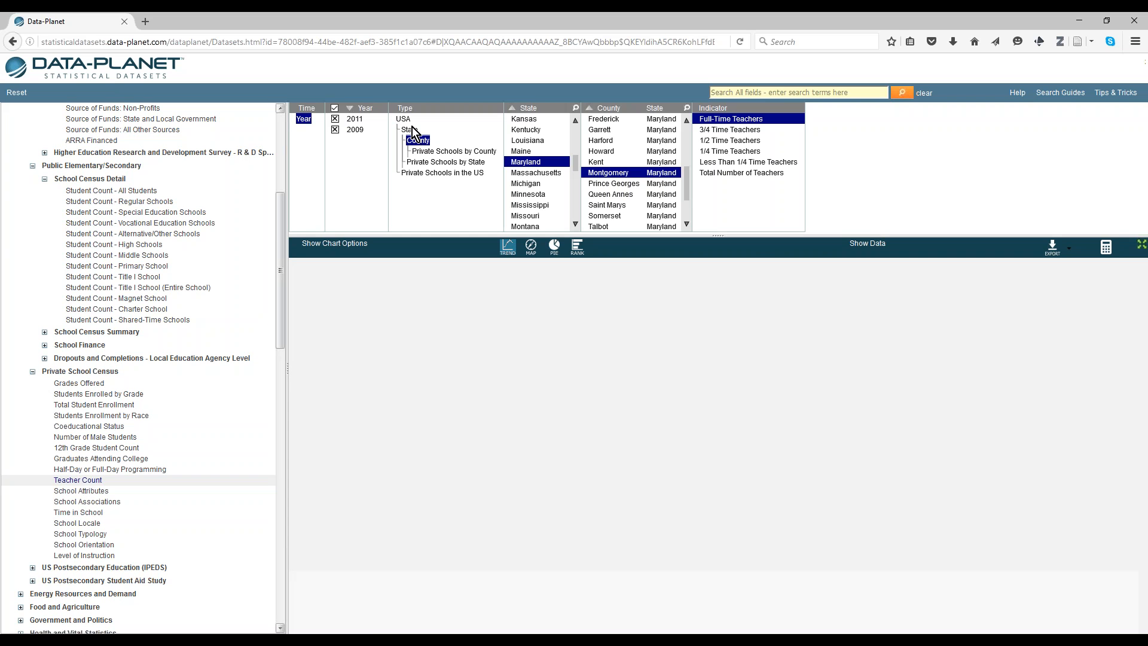
{"action": "left_click", "coordinate": [435, 150]}
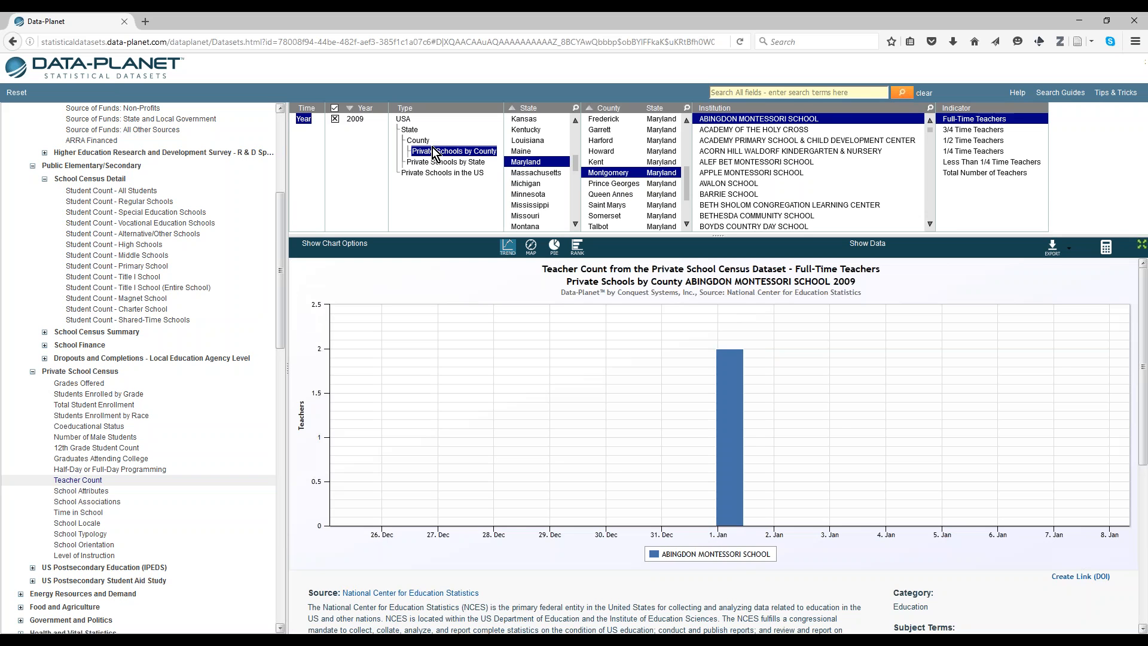
{"action": "scroll", "coordinate": [824, 165], "scroll_direction": "down", "scroll_amount": 1}
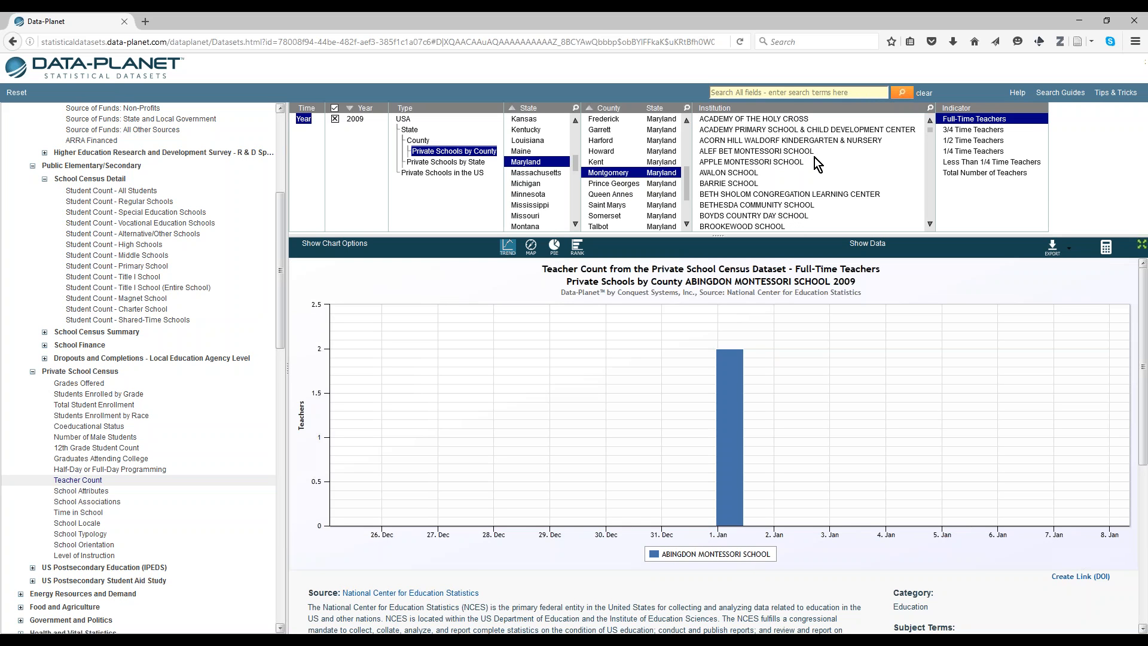
{"action": "scroll", "coordinate": [815, 158], "scroll_direction": "down", "scroll_amount": 2}
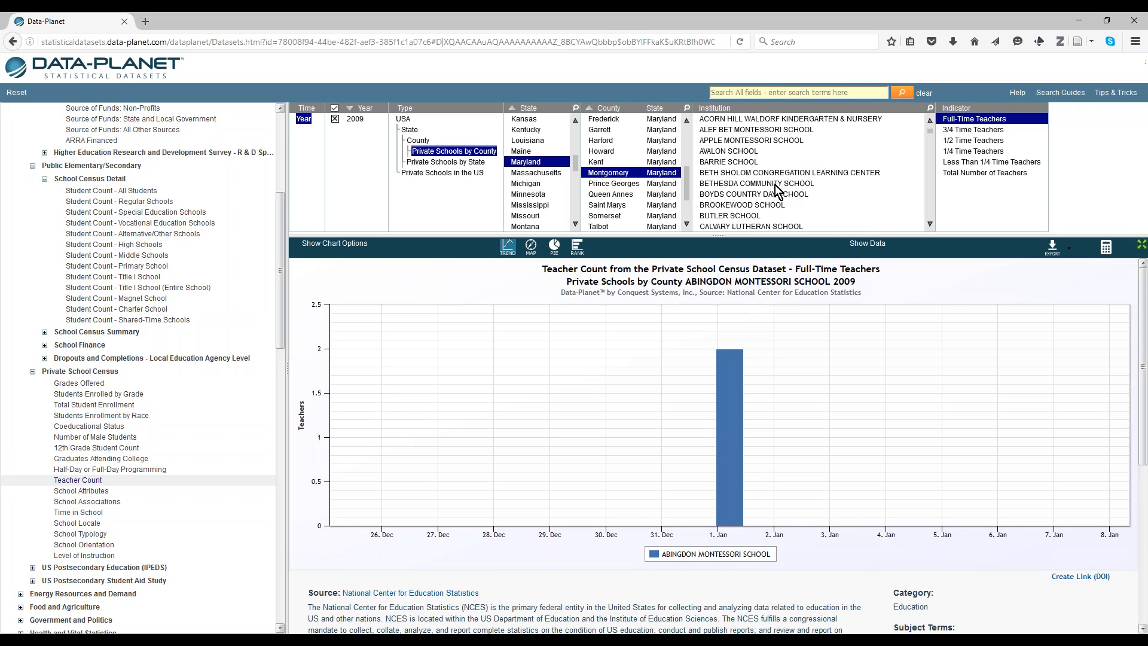
{"action": "left_click", "coordinate": [739, 152]}
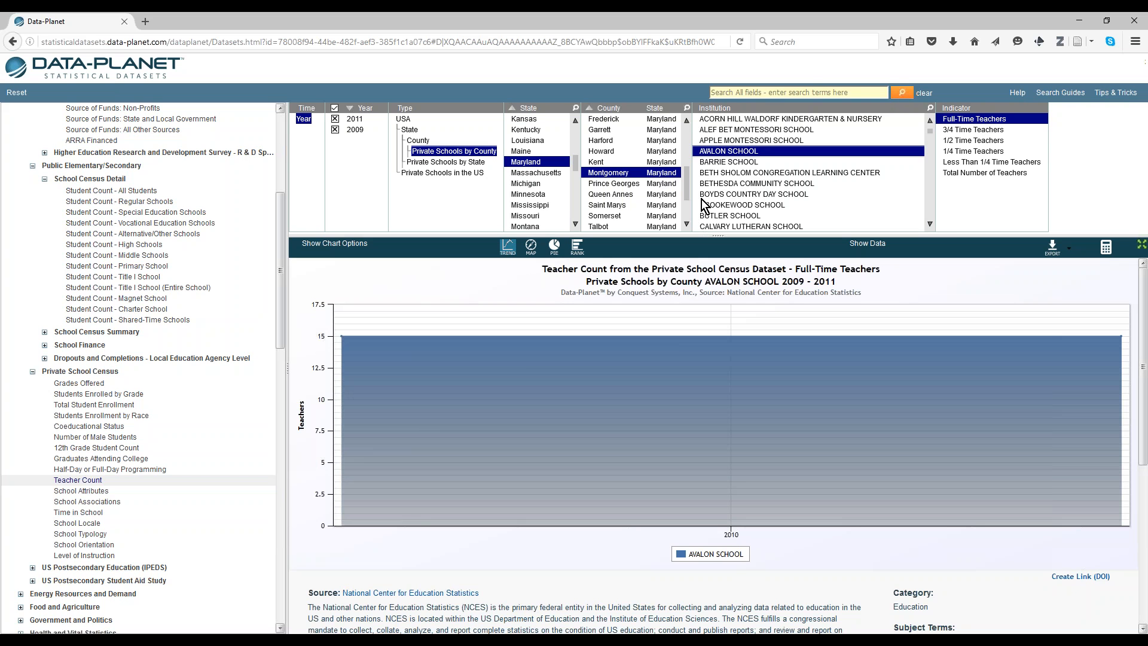
{"action": "left_click", "coordinate": [718, 162]}
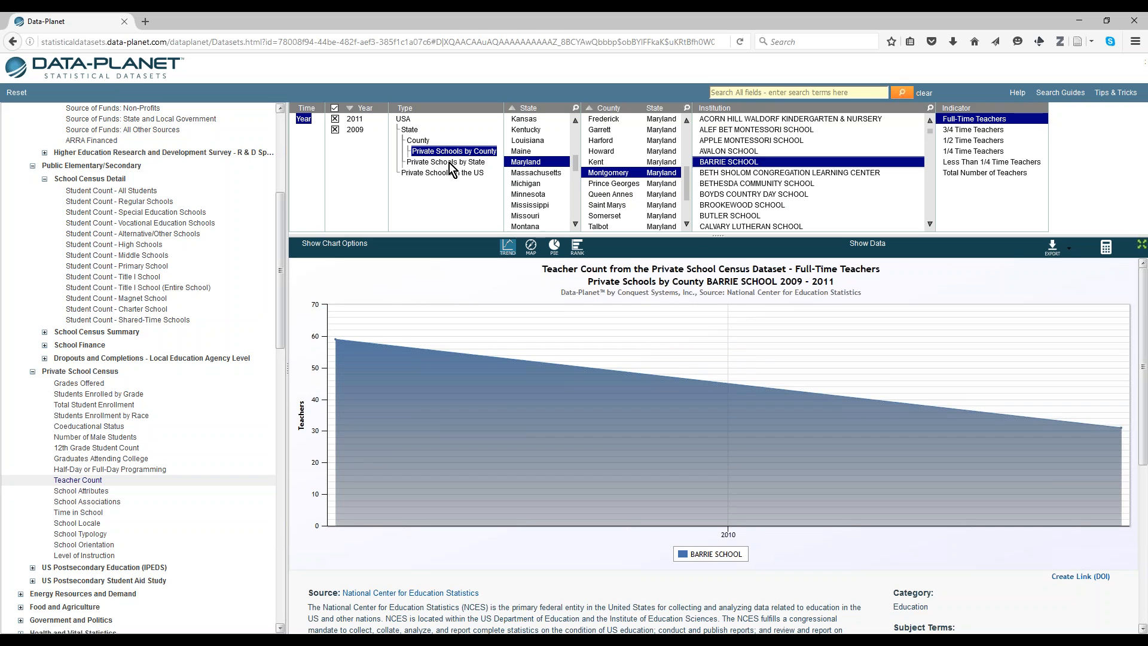
- Rank Montgomery County's private schools by full-time teachers and look through the ranking
{"action": "left_click", "coordinate": [576, 247]}
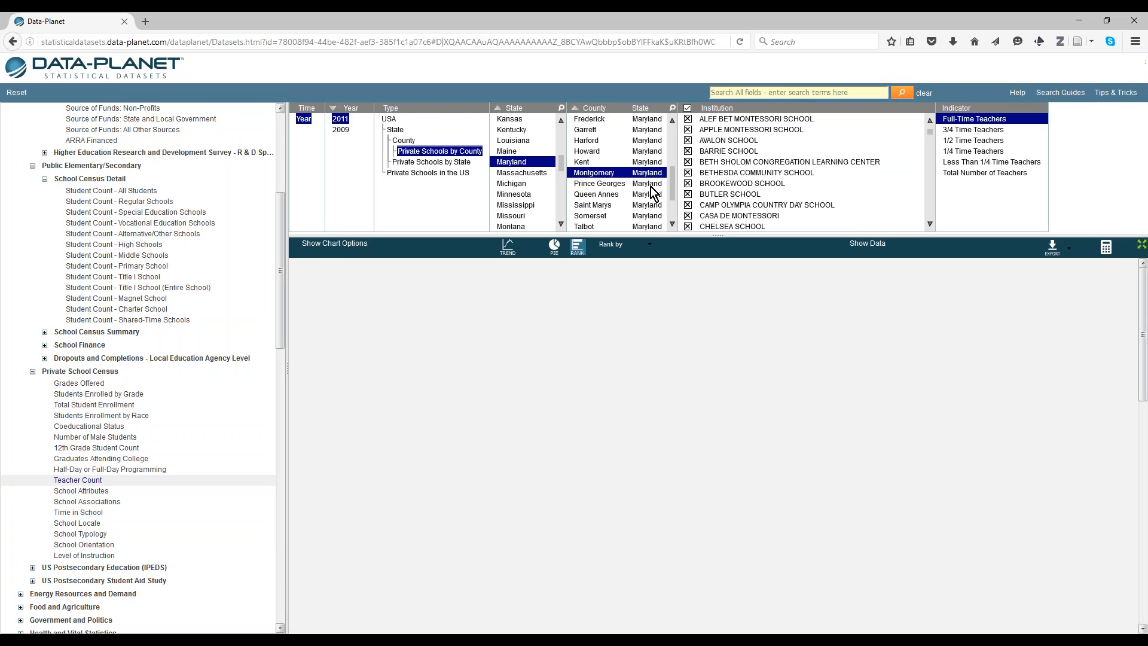
{"action": "mouse_move", "coordinate": [723, 354]}
{"action": "scroll", "coordinate": [722, 354], "scroll_direction": "down", "scroll_amount": 6}
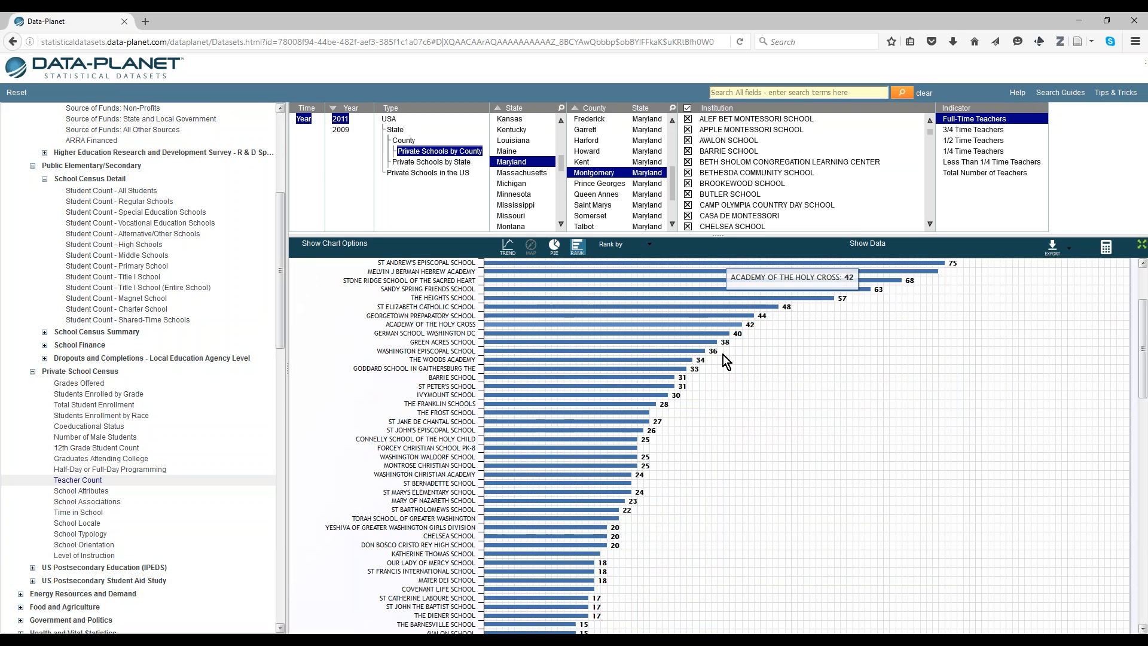
{"action": "scroll", "coordinate": [723, 354], "scroll_direction": "up", "scroll_amount": 6}
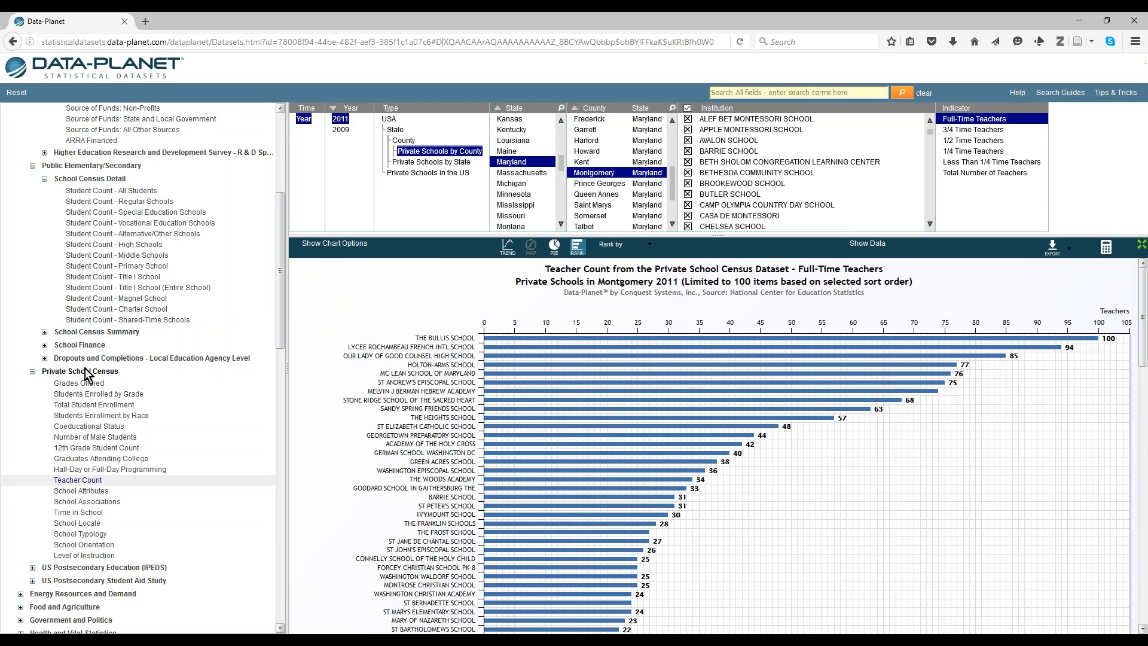
- Expand the US Postsecondary Student Aid Study and US Postsecondary Education (IPEDS) categories
{"action": "scroll", "coordinate": [108, 472], "scroll_direction": "down", "scroll_amount": 3}
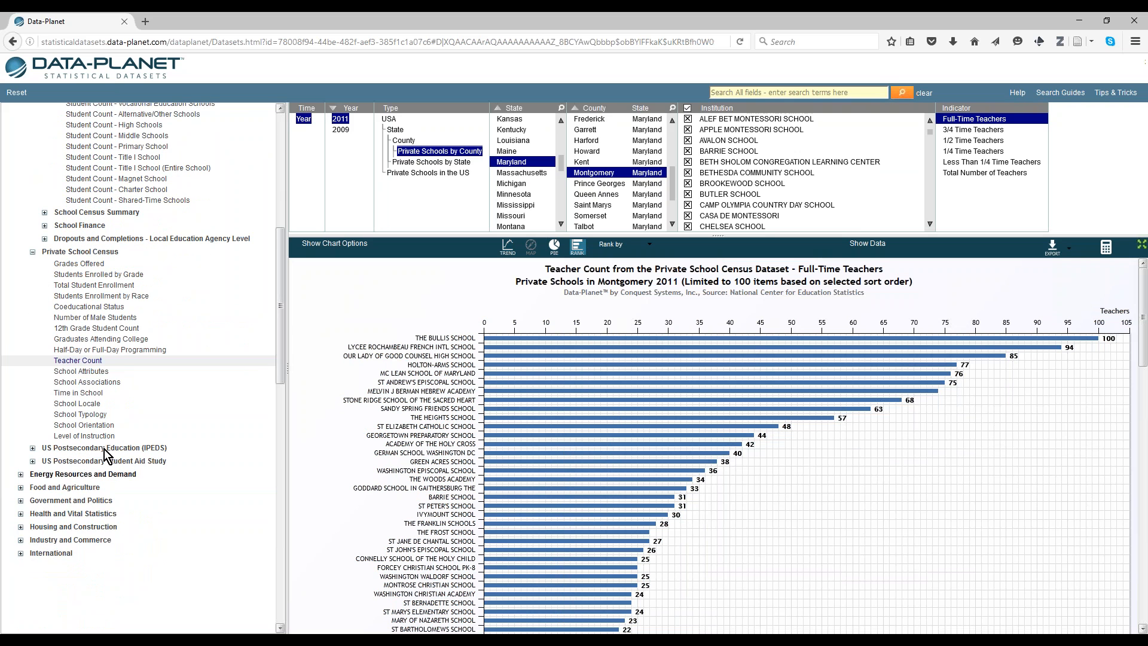
{"action": "left_click", "coordinate": [147, 453]}
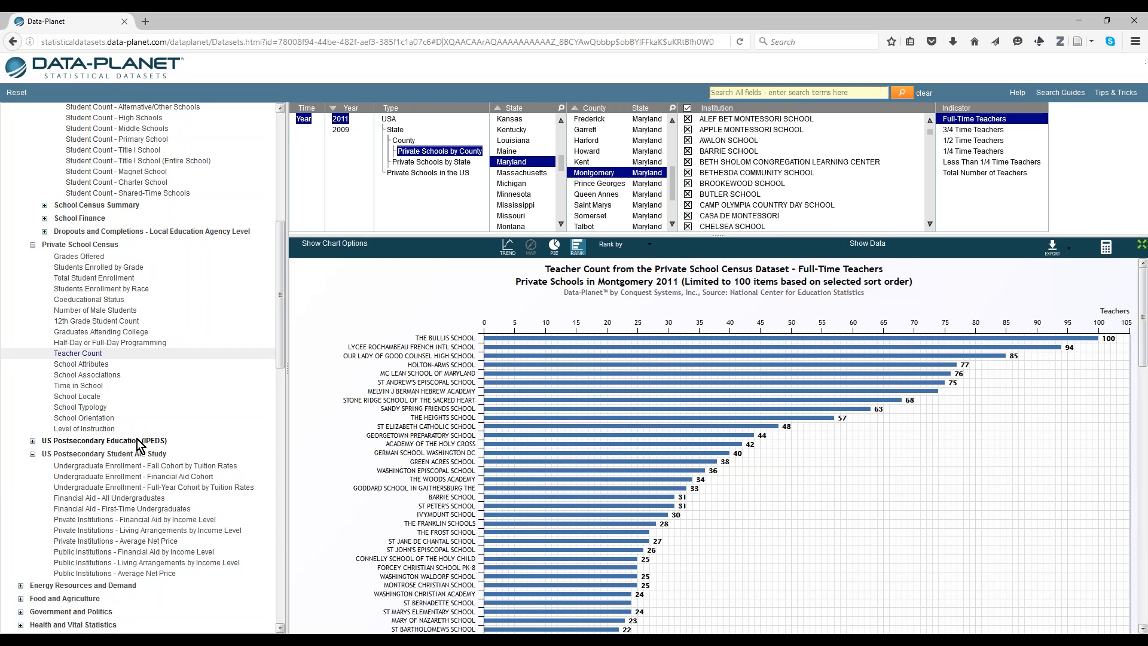
{"action": "left_click", "coordinate": [139, 442]}
{"action": "scroll", "coordinate": [140, 445], "scroll_direction": "down", "scroll_amount": 2}
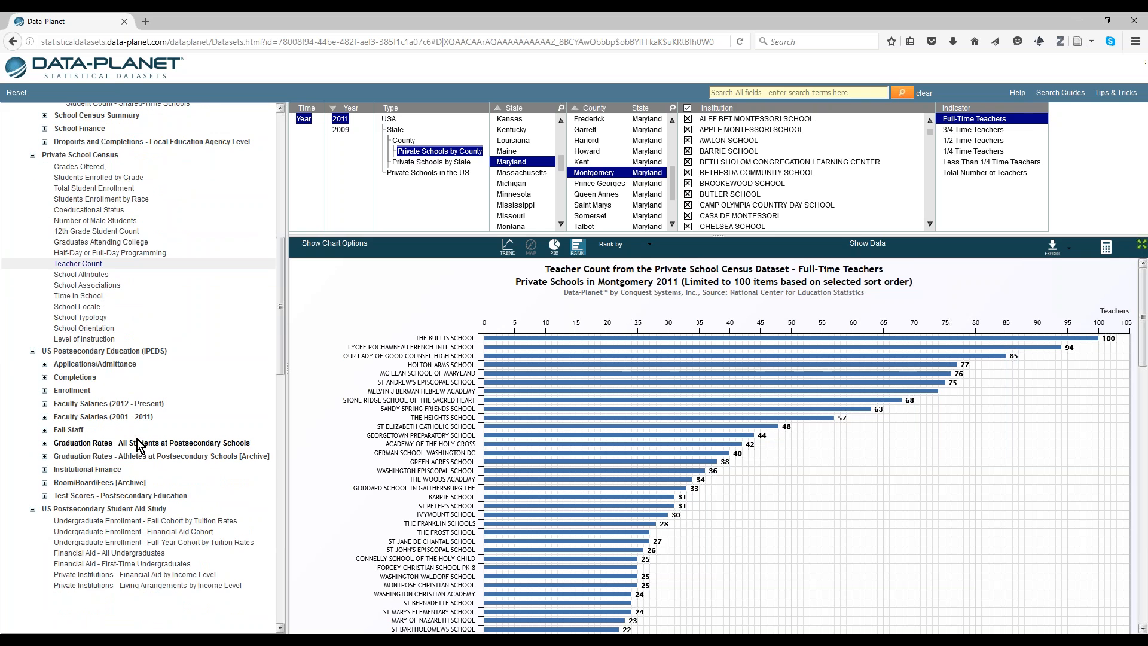
- Chart Applicants - Total from Applications/Admittance as a trend and drill down to Institution by State for Maine
{"action": "left_click", "coordinate": [105, 365]}
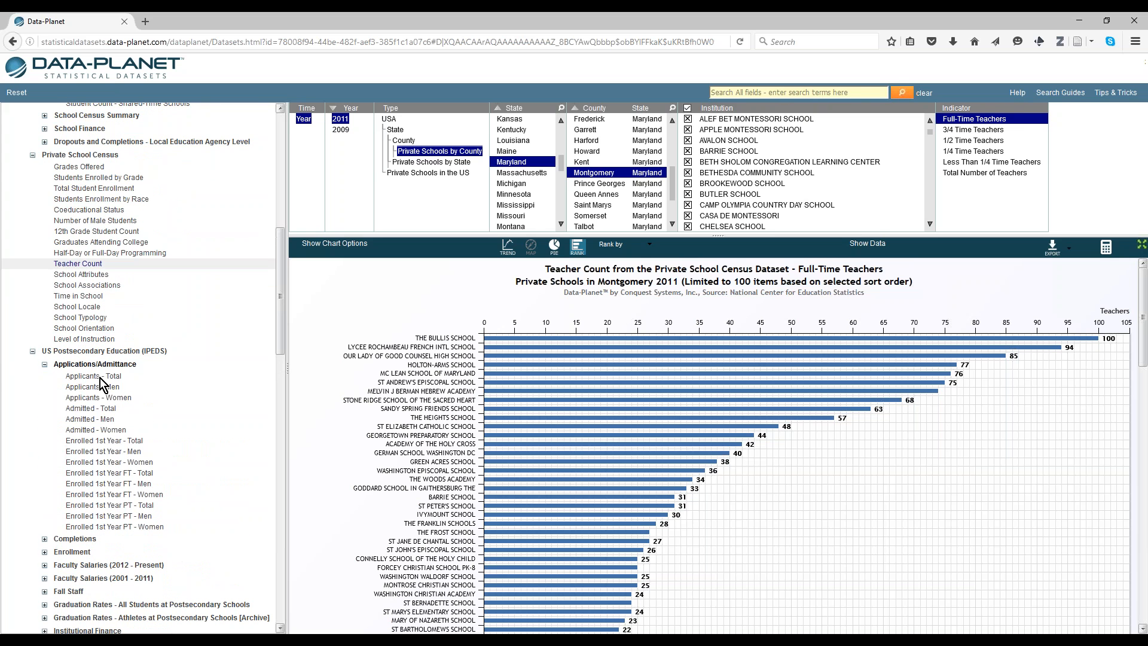
{"action": "left_click", "coordinate": [93, 376]}
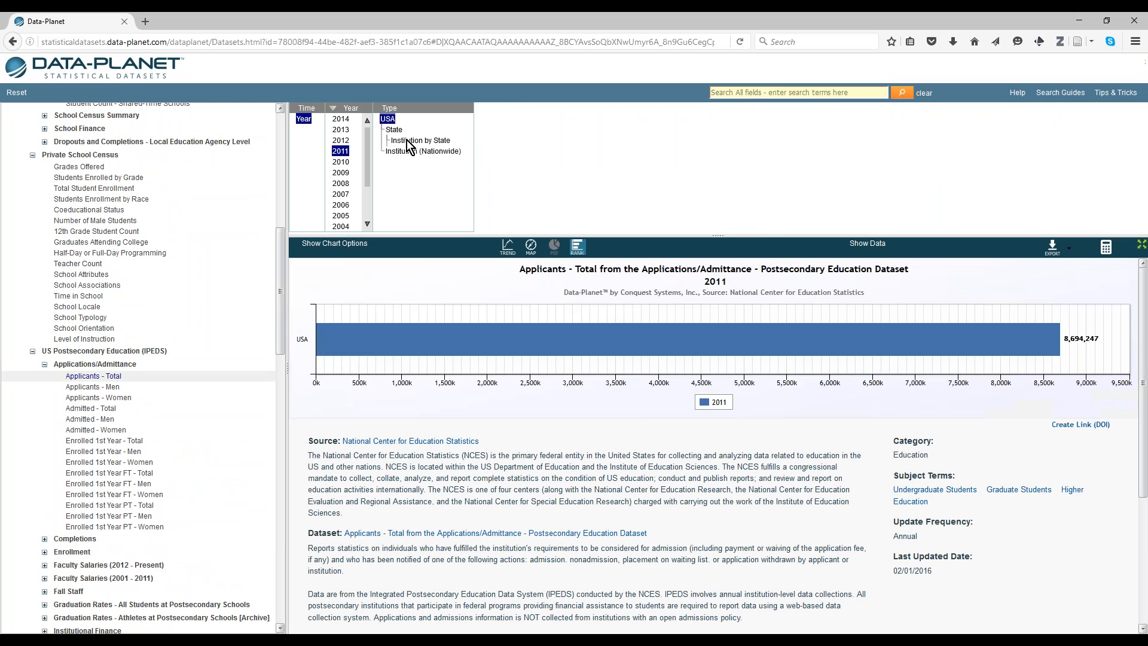
{"action": "left_click", "coordinate": [507, 245]}
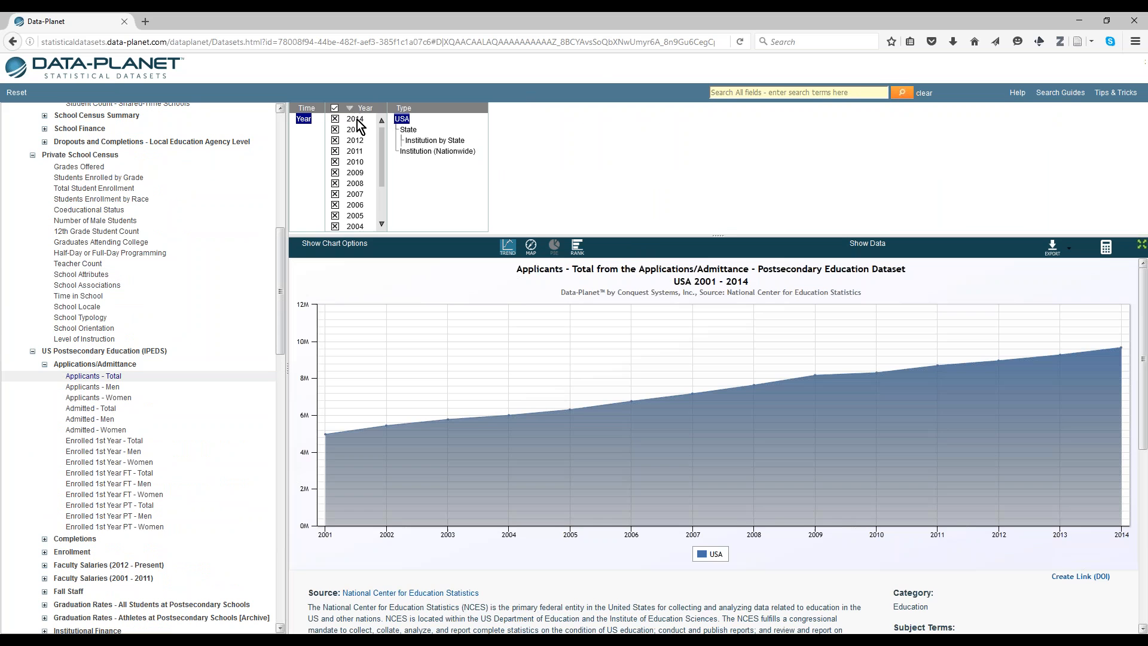
{"action": "left_click", "coordinate": [425, 140]}
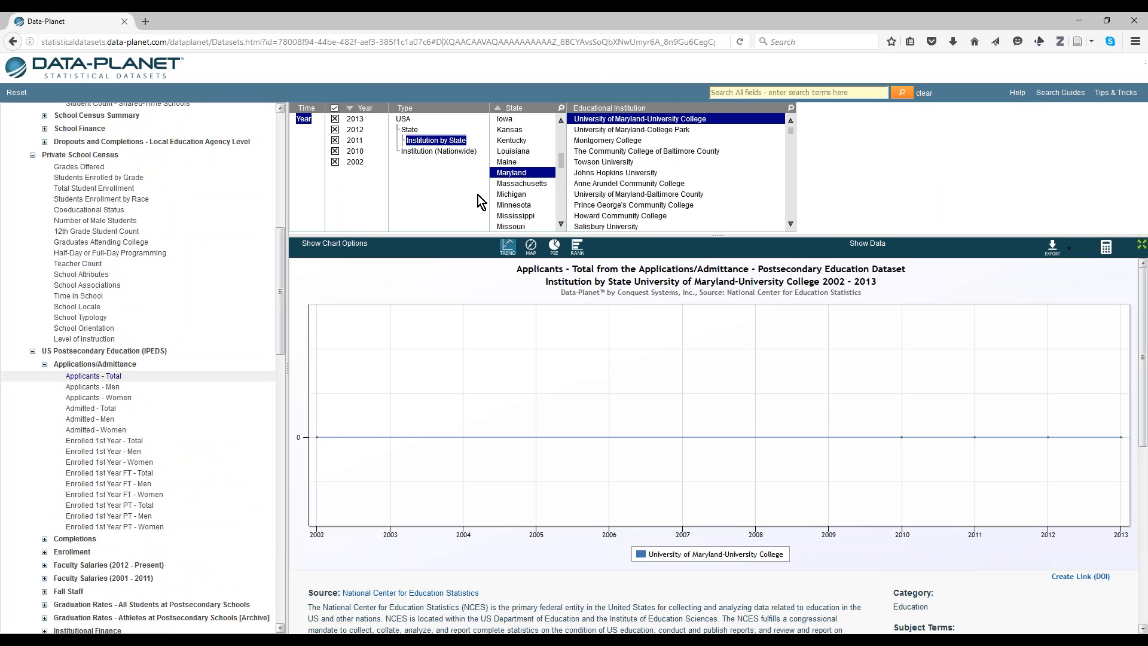
{"action": "left_click", "coordinate": [507, 162]}
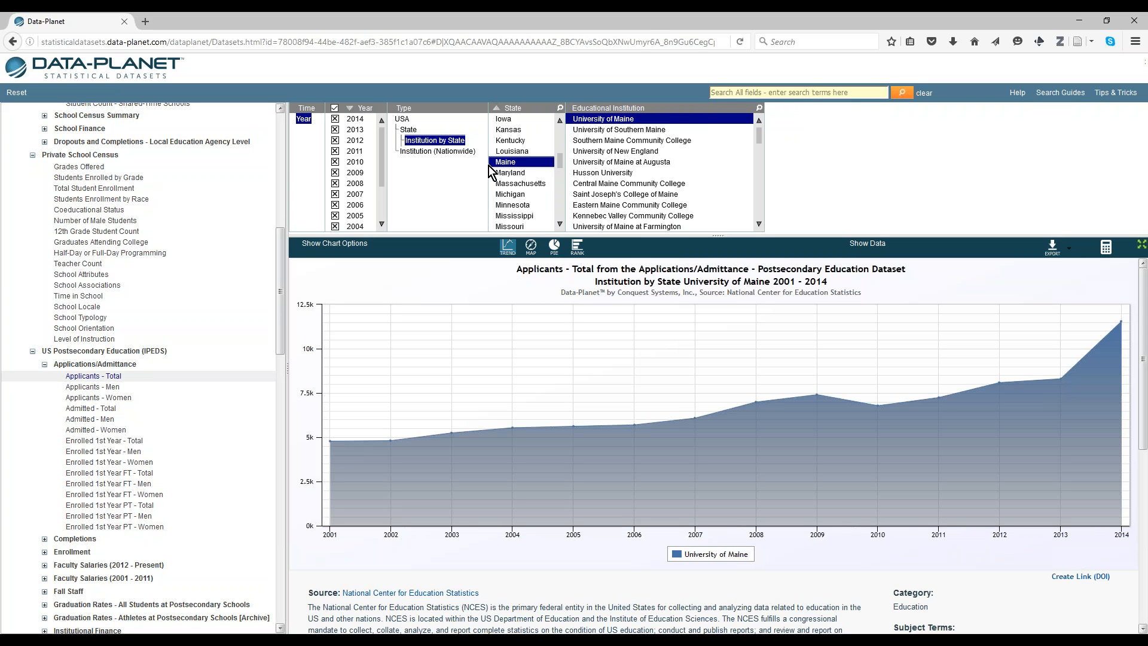
- Switch the state to Alabama and add Admitted - Total and Enrolled 1st Year - Total to The University of Alabama's applicant trend
{"action": "scroll", "coordinate": [532, 175], "scroll_direction": "up", "scroll_amount": 5}
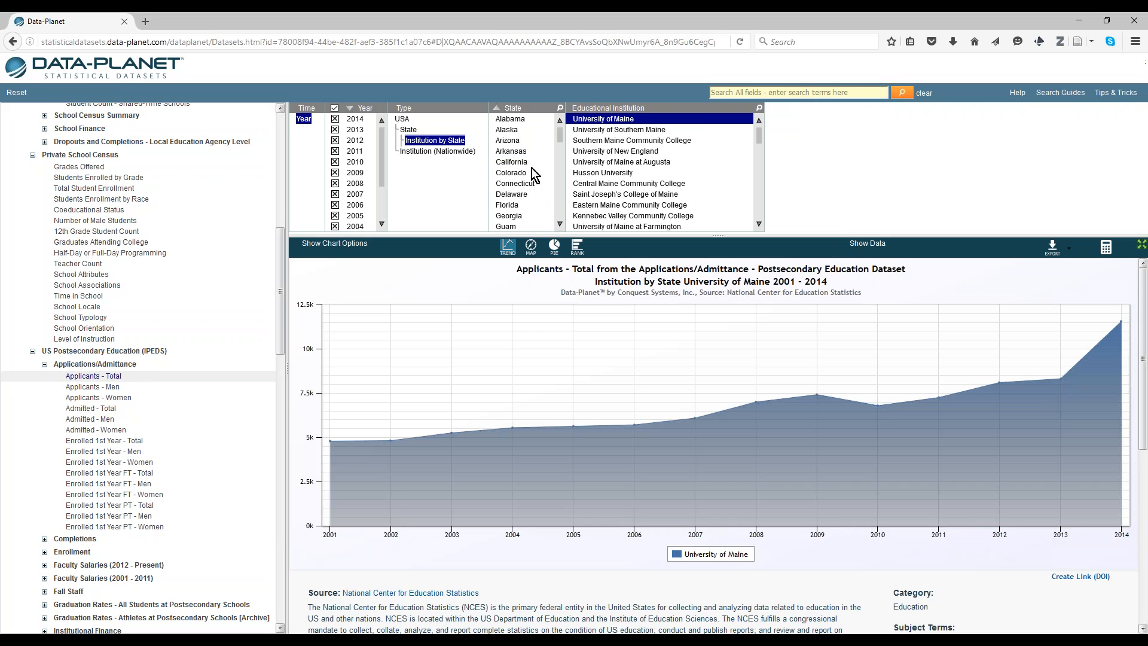
{"action": "left_click", "coordinate": [509, 119]}
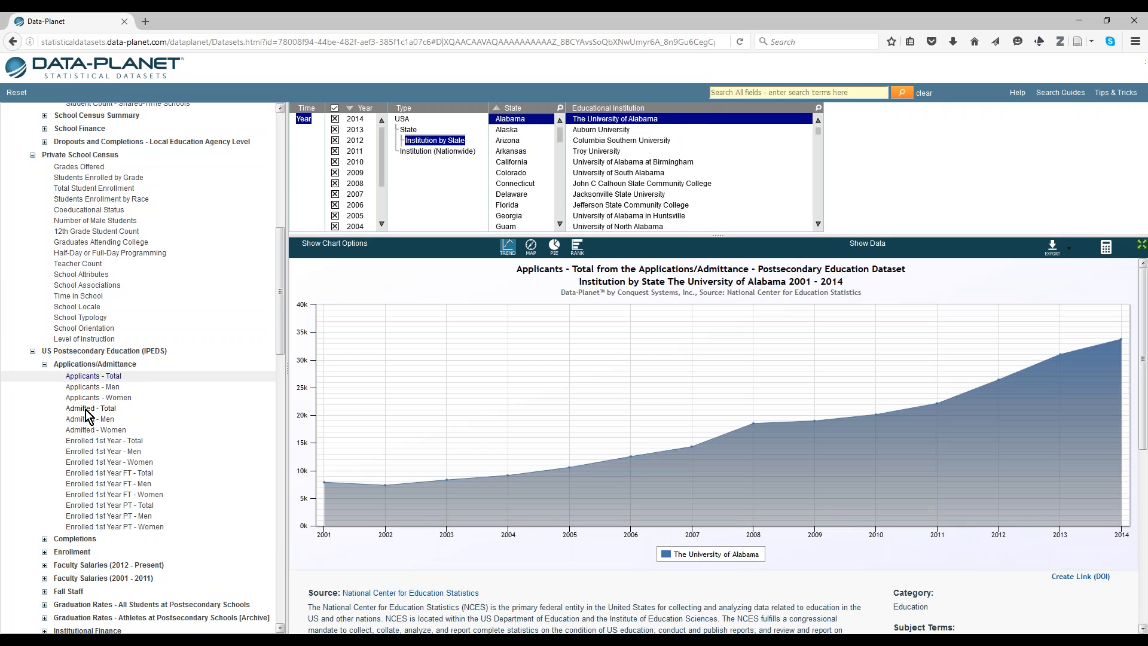
{"action": "left_click", "coordinate": [87, 409]}
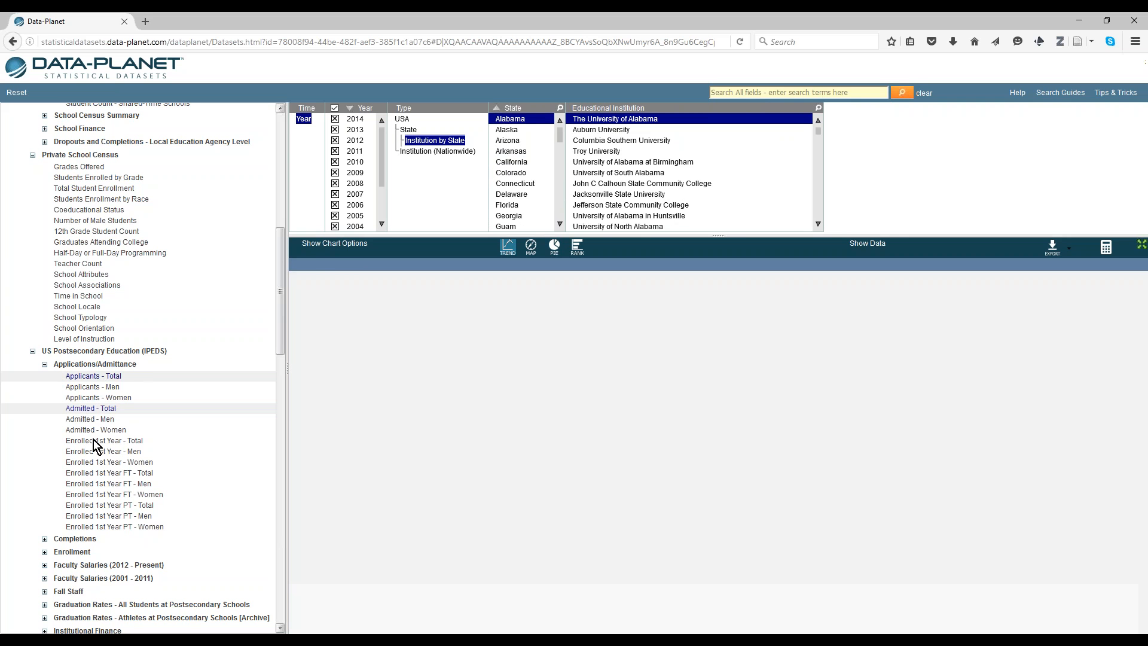
{"action": "left_click", "coordinate": [94, 441]}
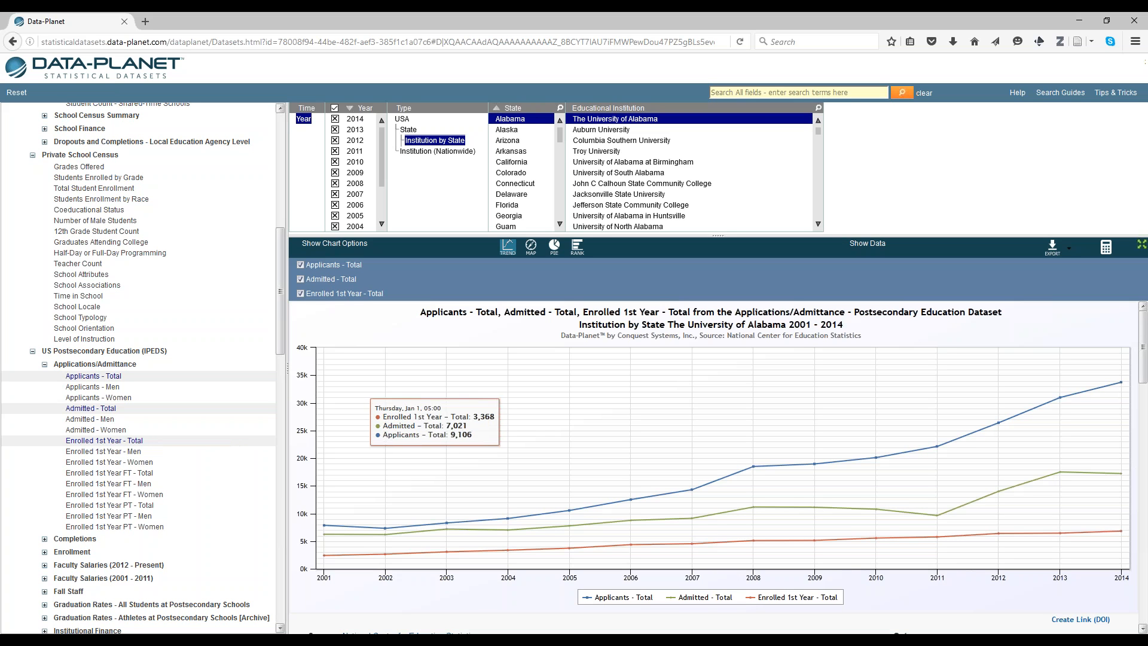
- Chart Total Enrollment from the IPEDS Enrollment list for The University of Alabama and browse the other Alabama institutions
{"action": "scroll", "coordinate": [82, 499], "scroll_direction": "down", "scroll_amount": 3}
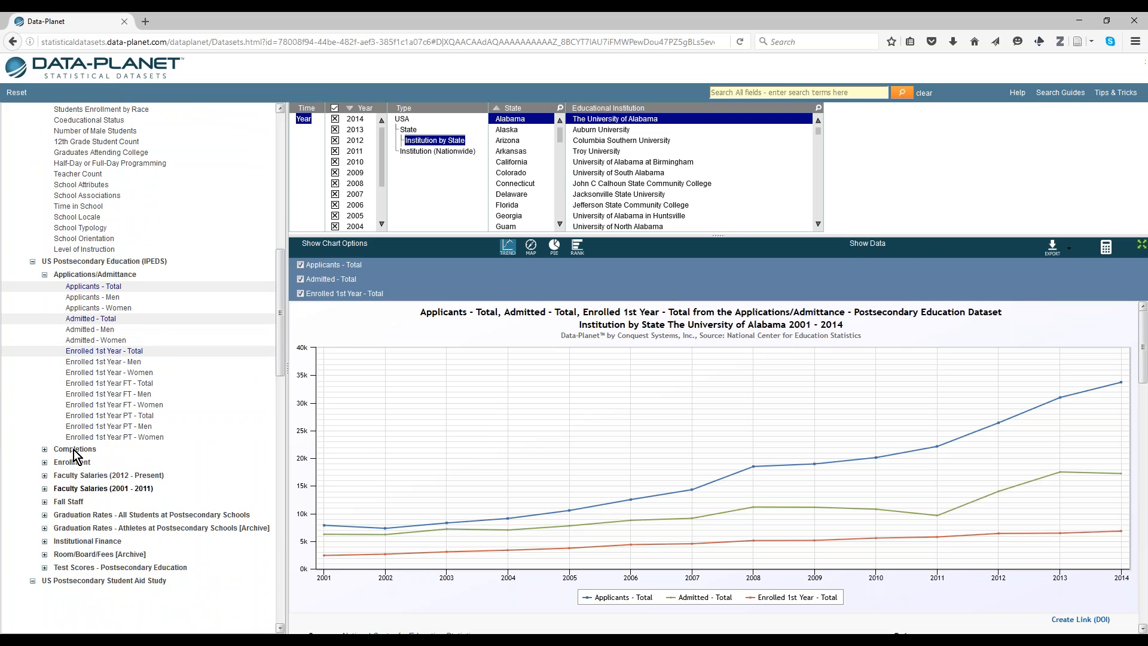
{"action": "left_click", "coordinate": [140, 460]}
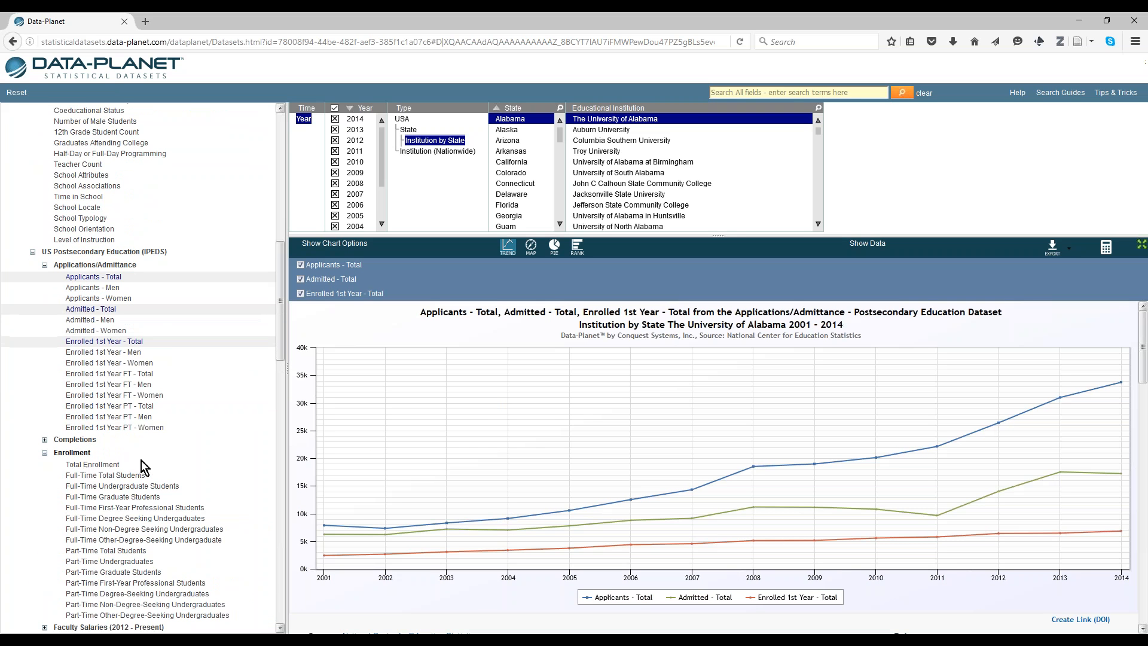
{"action": "left_click", "coordinate": [102, 464]}
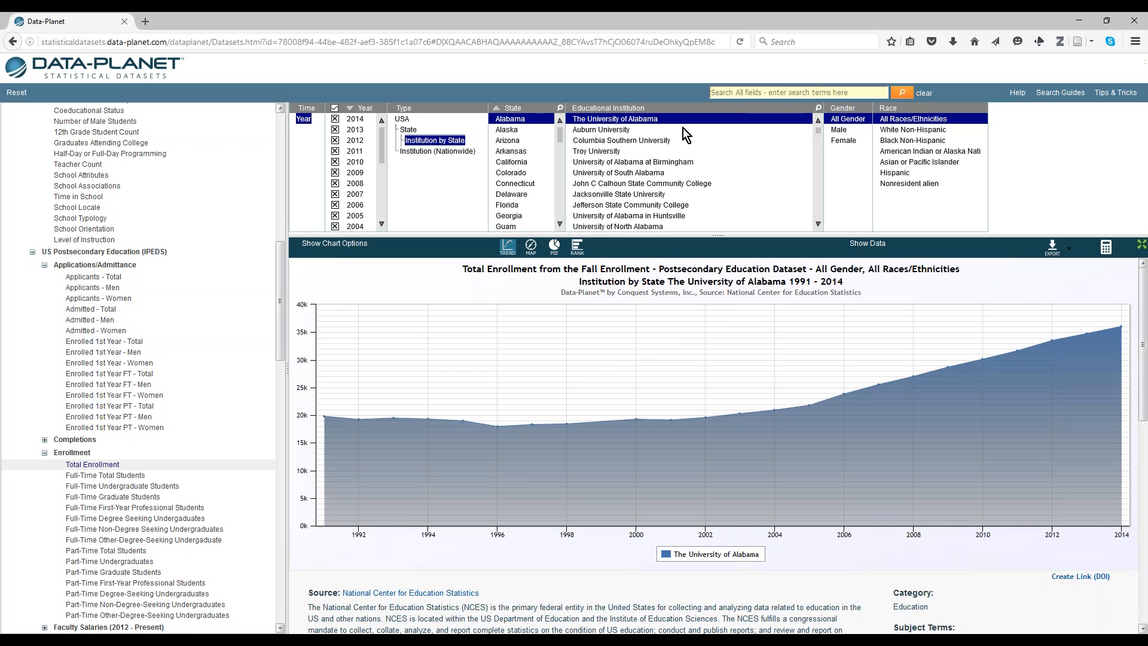
{"action": "scroll", "coordinate": [687, 136], "scroll_direction": "down", "scroll_amount": 1}
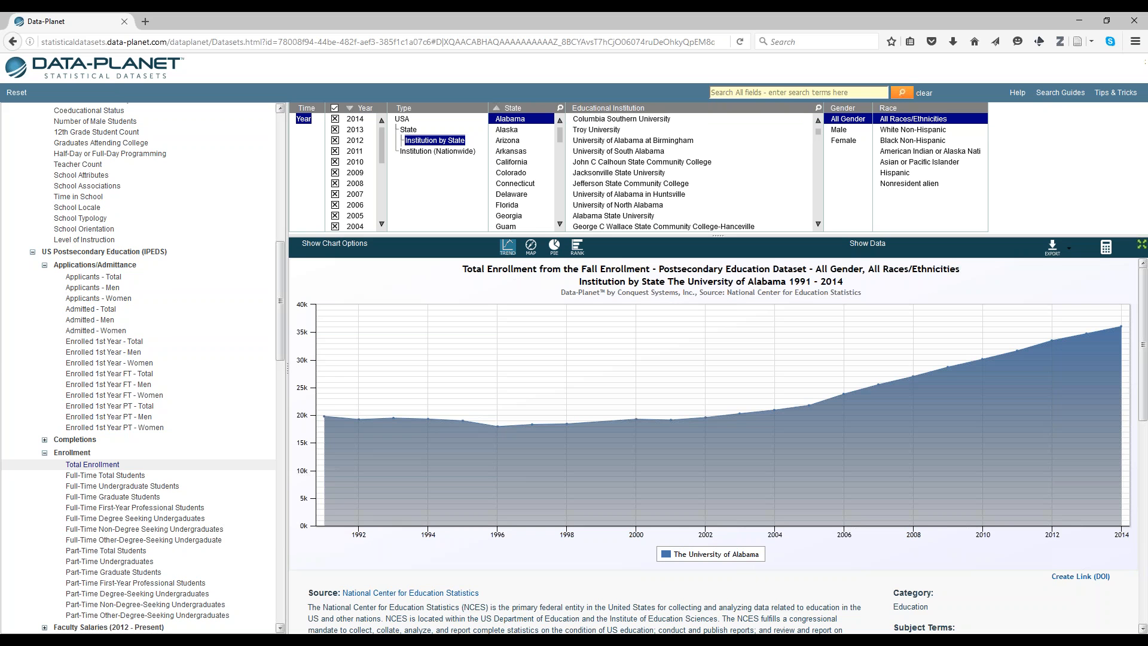
{"action": "scroll", "coordinate": [668, 166], "scroll_direction": "down", "scroll_amount": 1}
{"action": "scroll", "coordinate": [668, 167], "scroll_direction": "down", "scroll_amount": 1}
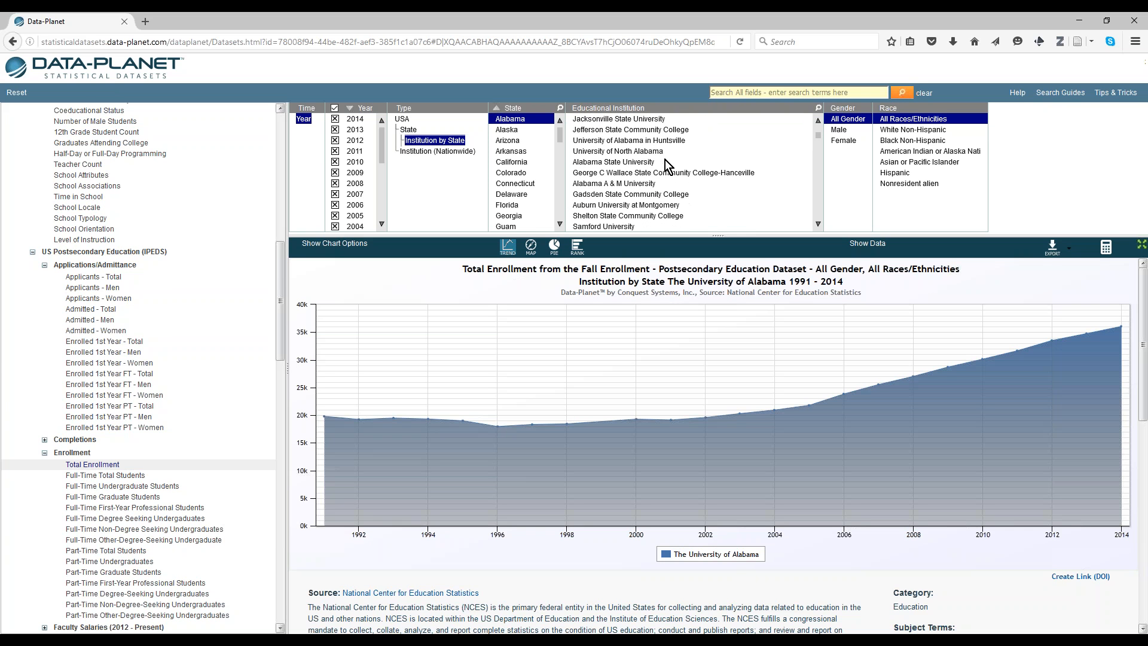
- Chart Full-Time Total Students together with Part-Time Total Students for The University of Alabama
{"action": "scroll", "coordinate": [106, 417], "scroll_direction": "down", "scroll_amount": 5}
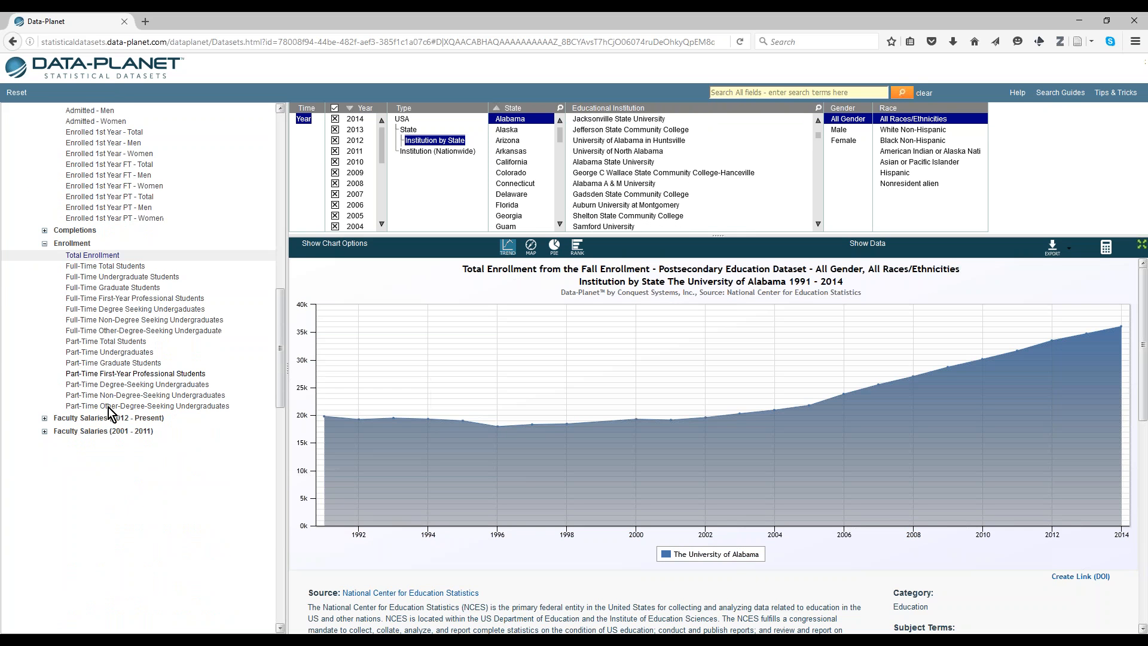
{"action": "left_click", "coordinate": [97, 262]}
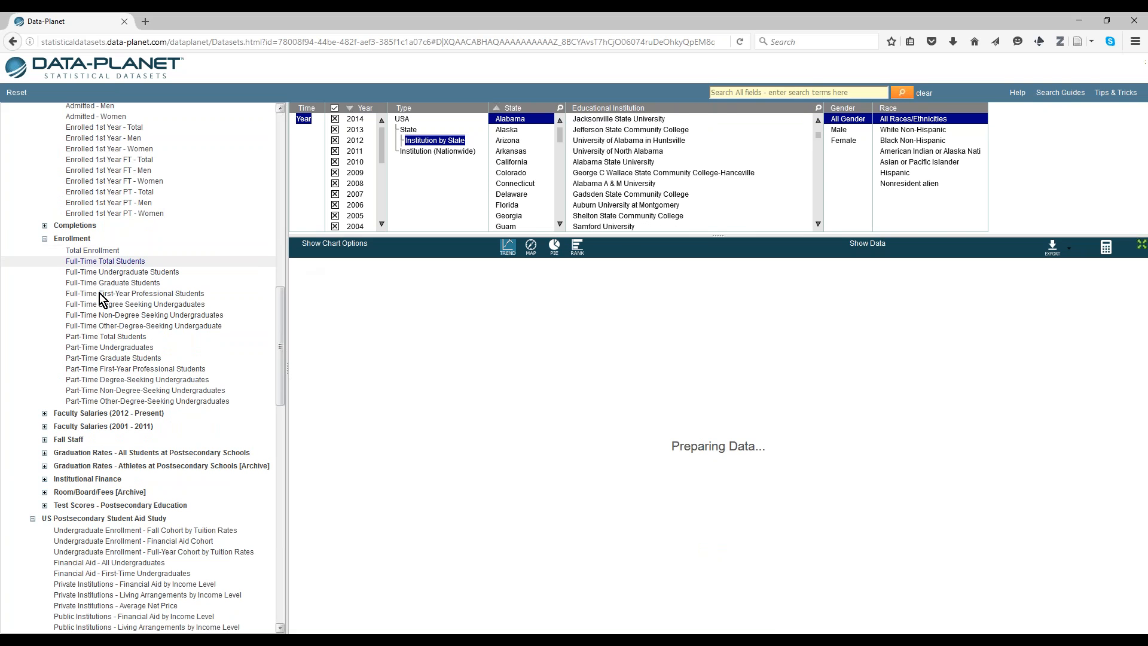
{"action": "left_click", "coordinate": [116, 338]}
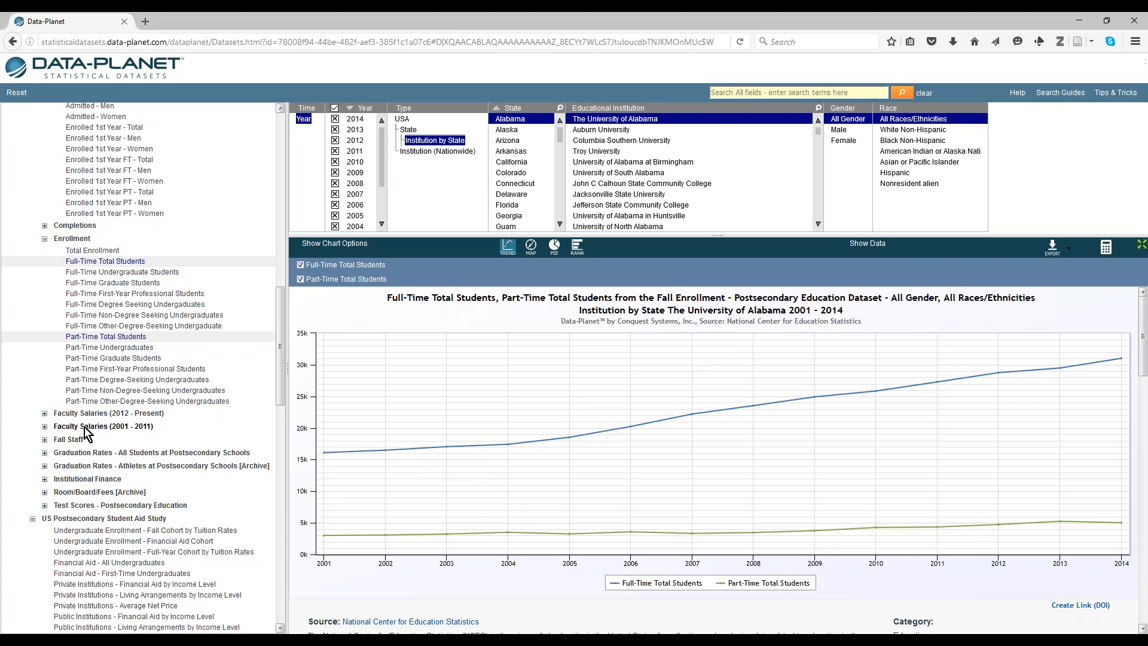
{"action": "scroll", "coordinate": [150, 420], "scroll_direction": "down", "scroll_amount": 3}
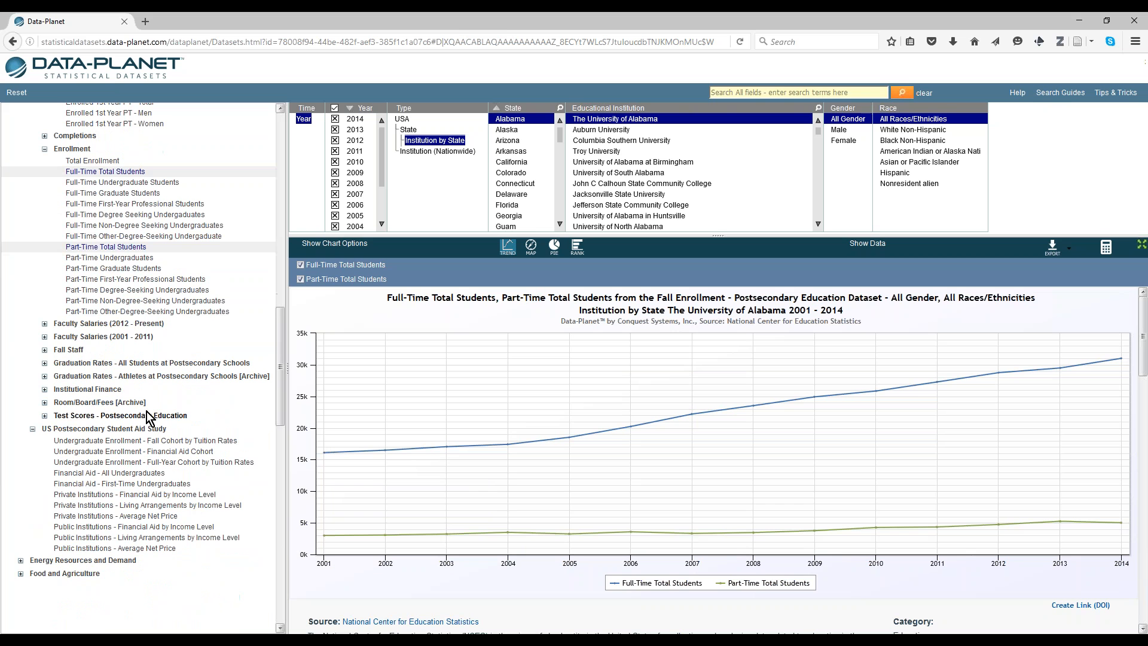
- Chart Instructional Staff from the Faculty Salaries (2012 - Present) list for The University of Alabama
{"action": "left_click", "coordinate": [127, 323]}
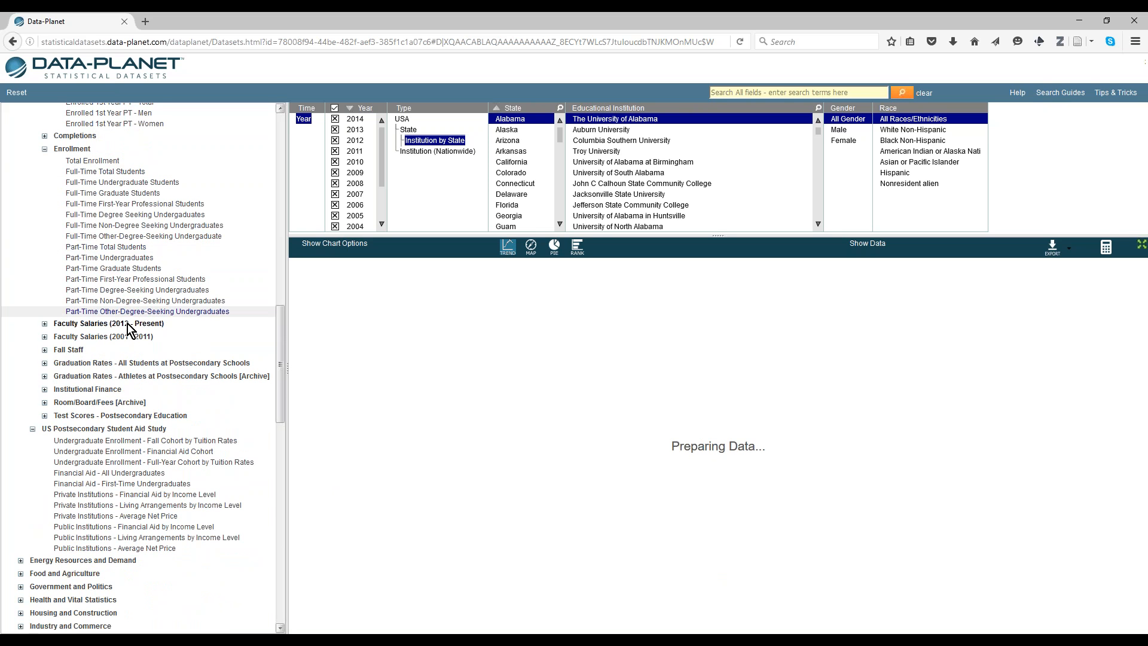
{"action": "left_click", "coordinate": [128, 324]}
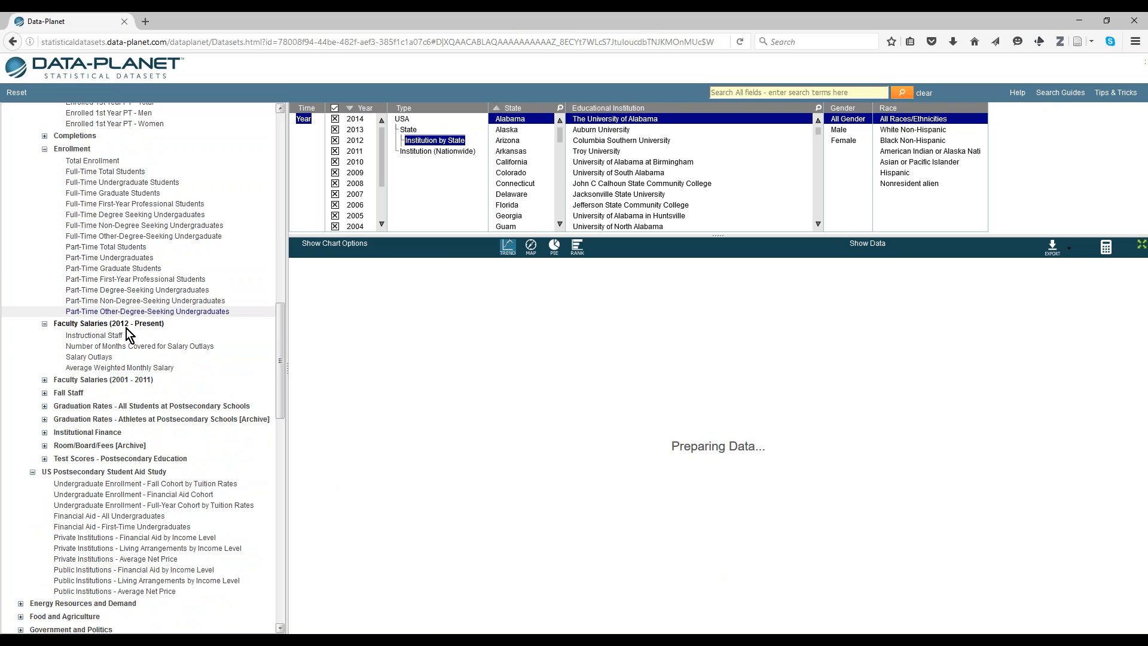
{"action": "left_click", "coordinate": [108, 336]}
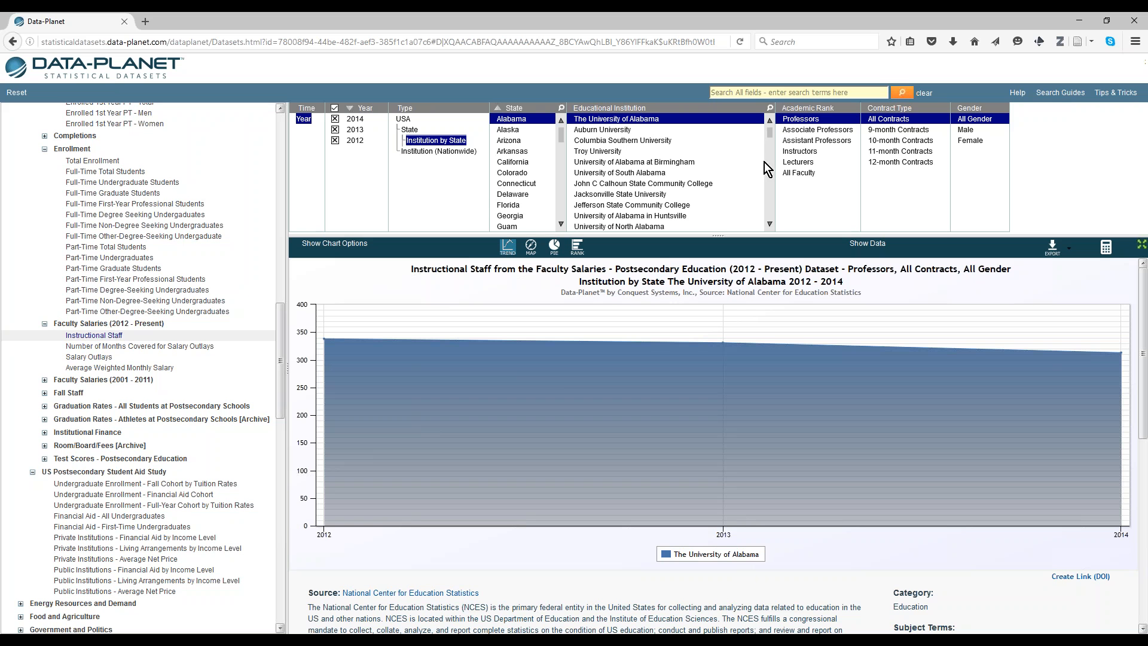
- Chart Bachelor's Degrees from the Completions list for The University of Alabama and look through the available filter columns
{"action": "left_click", "coordinate": [74, 136]}
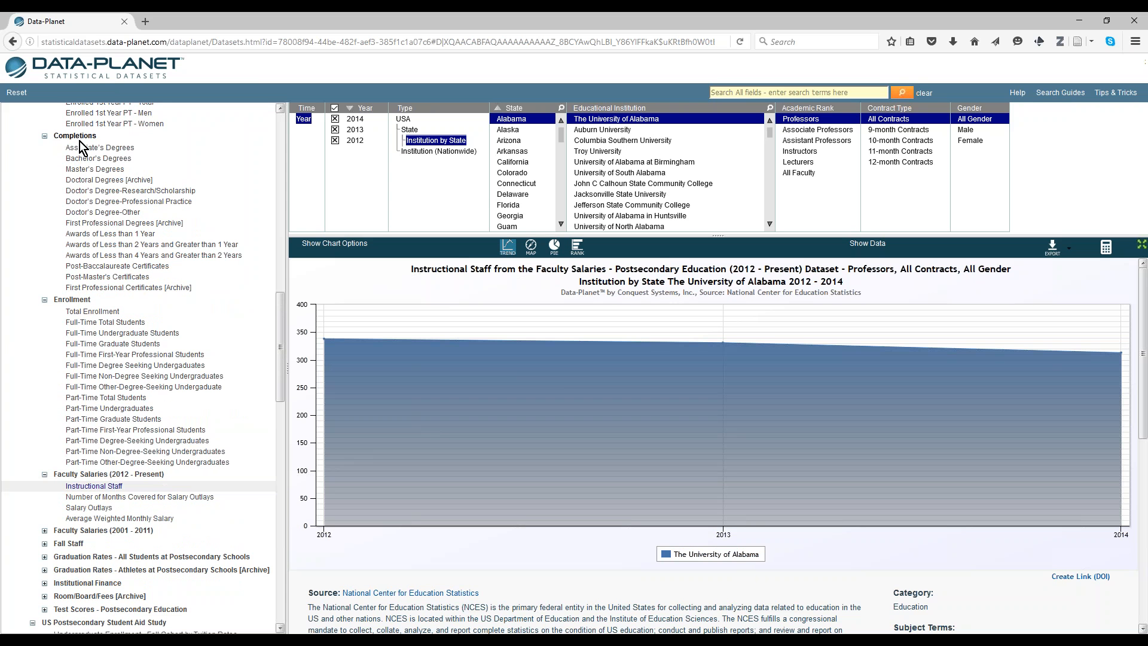
{"action": "left_click", "coordinate": [93, 158]}
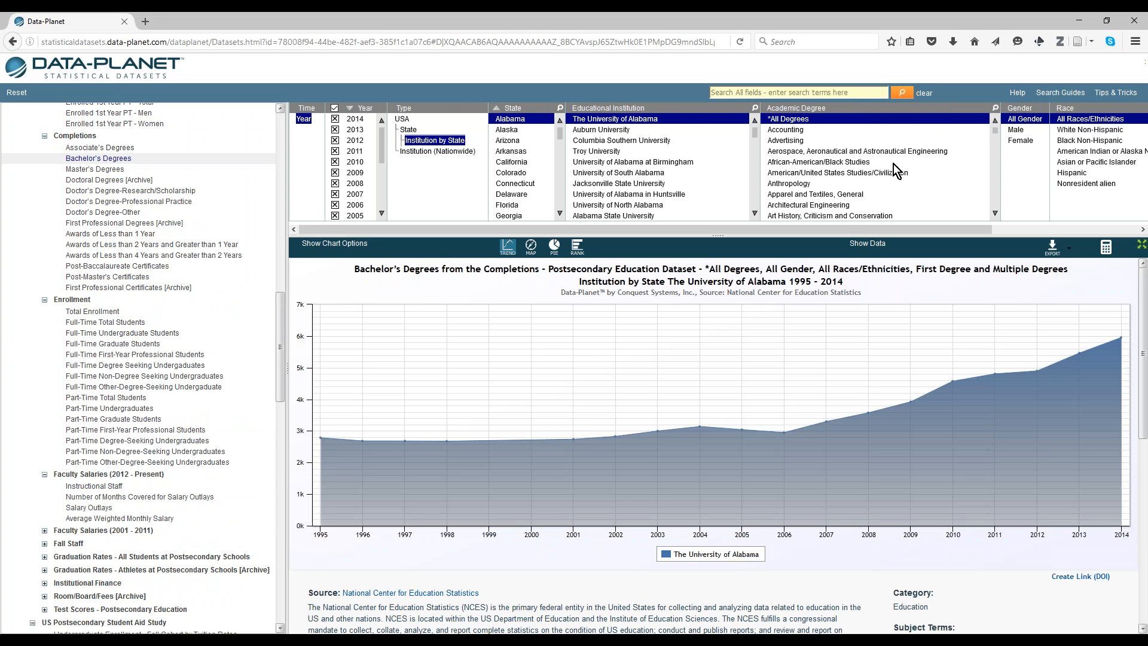
{"action": "left_click_drag", "start_coordinate": [857, 229], "coordinate": [1017, 226]}
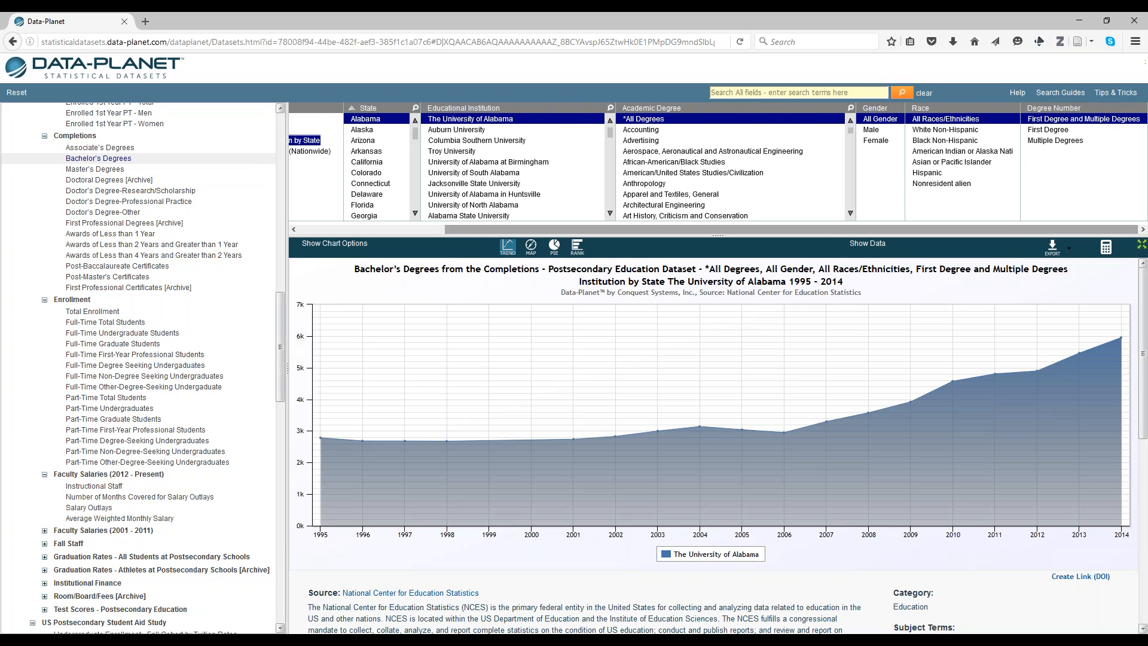
{"action": "left_click_drag", "start_coordinate": [866, 229], "coordinate": [695, 259]}
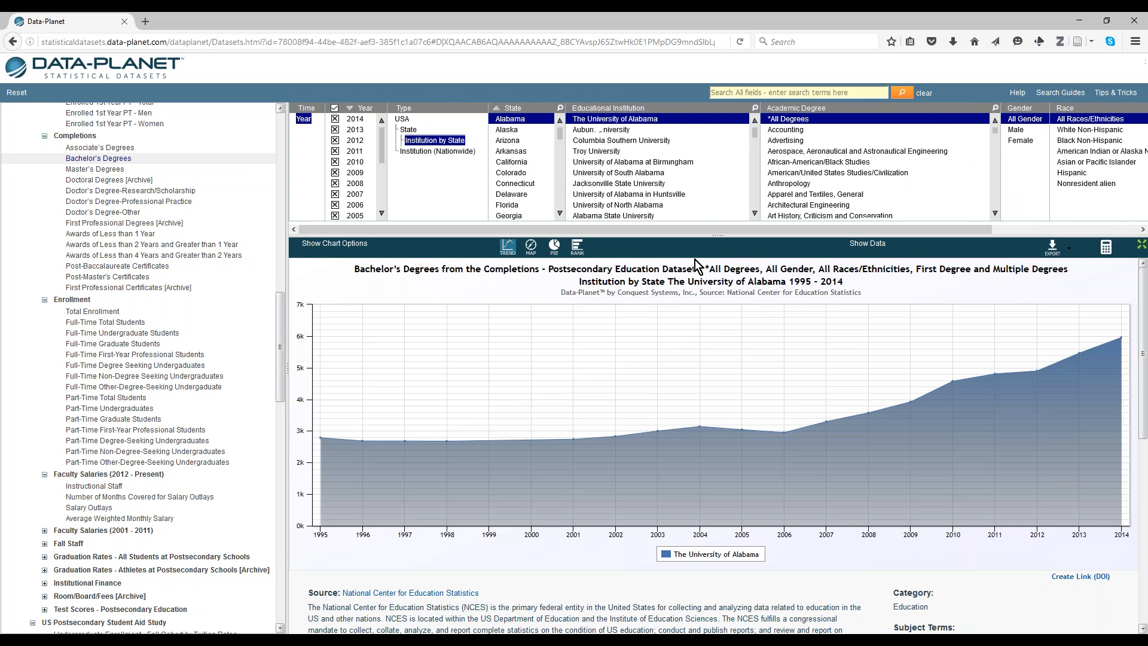
- Rank the Alabama institutions by Bachelor's Degrees for 2014 and look over the ranking
{"action": "left_click", "coordinate": [578, 247]}
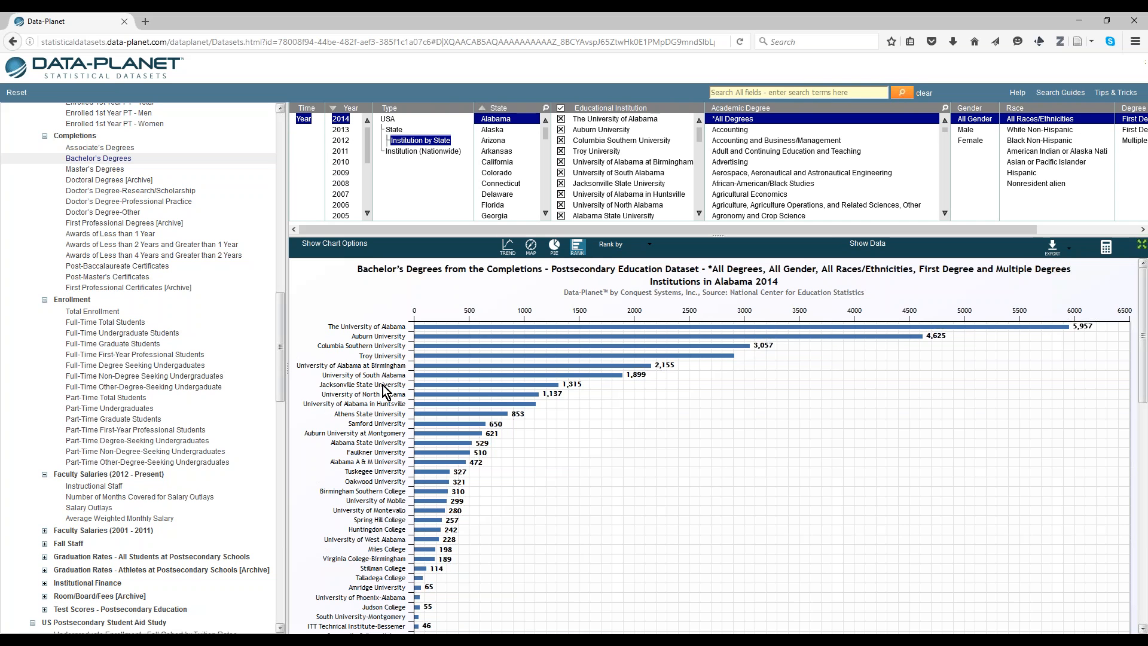
{"action": "scroll", "coordinate": [383, 385], "scroll_direction": "down", "scroll_amount": 1}
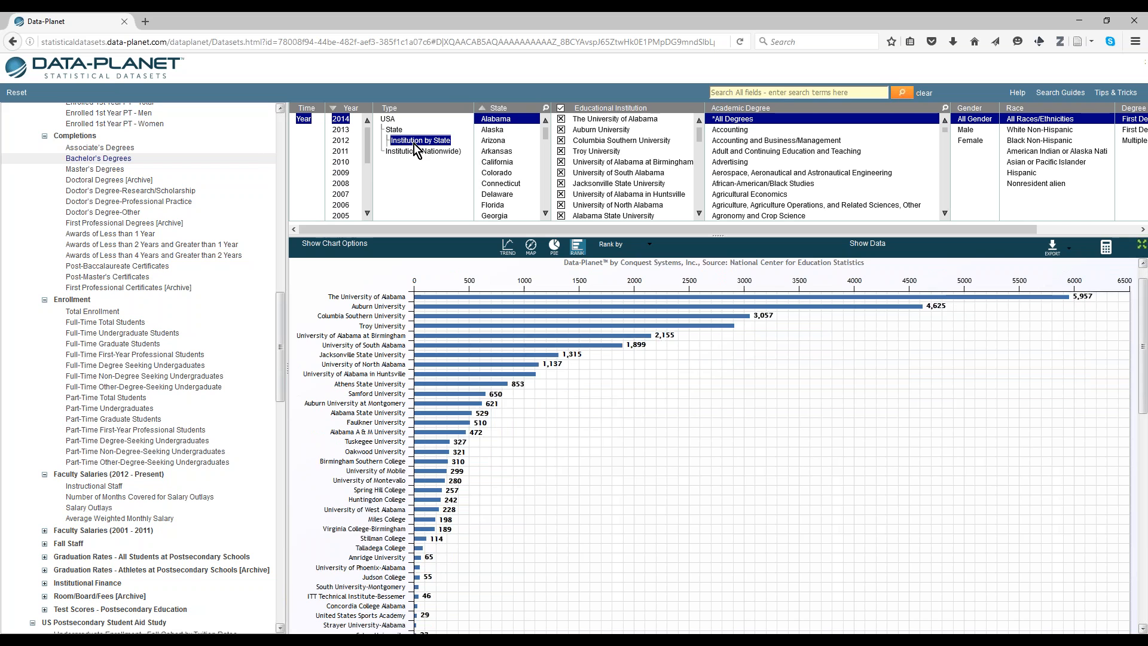
{"action": "scroll", "coordinate": [350, 353], "scroll_direction": "up", "scroll_amount": 1}
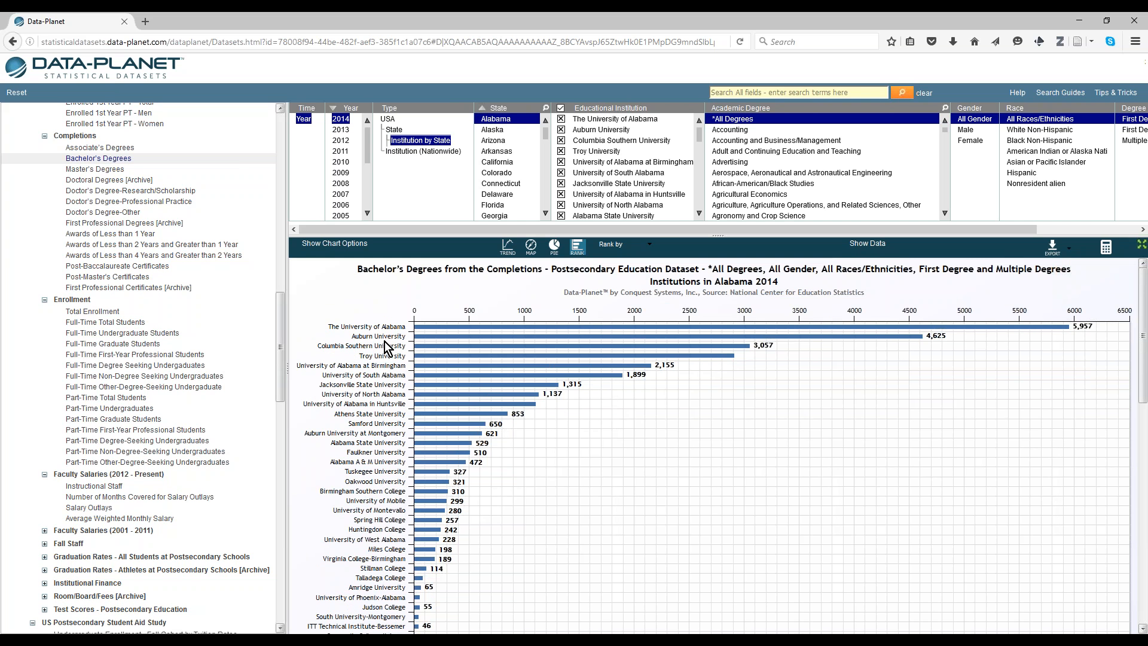
- Rank the bachelor's degrees by Field of Study and switch the institution to Auburn University
{"action": "left_click", "coordinate": [609, 248]}
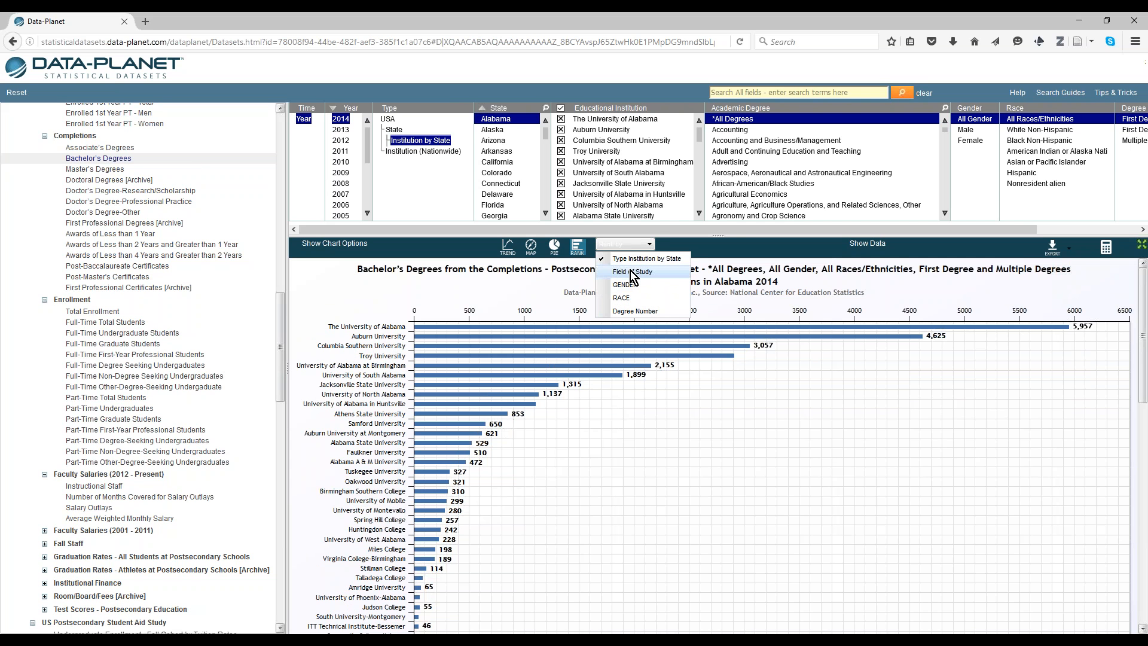
{"action": "left_click", "coordinate": [632, 272]}
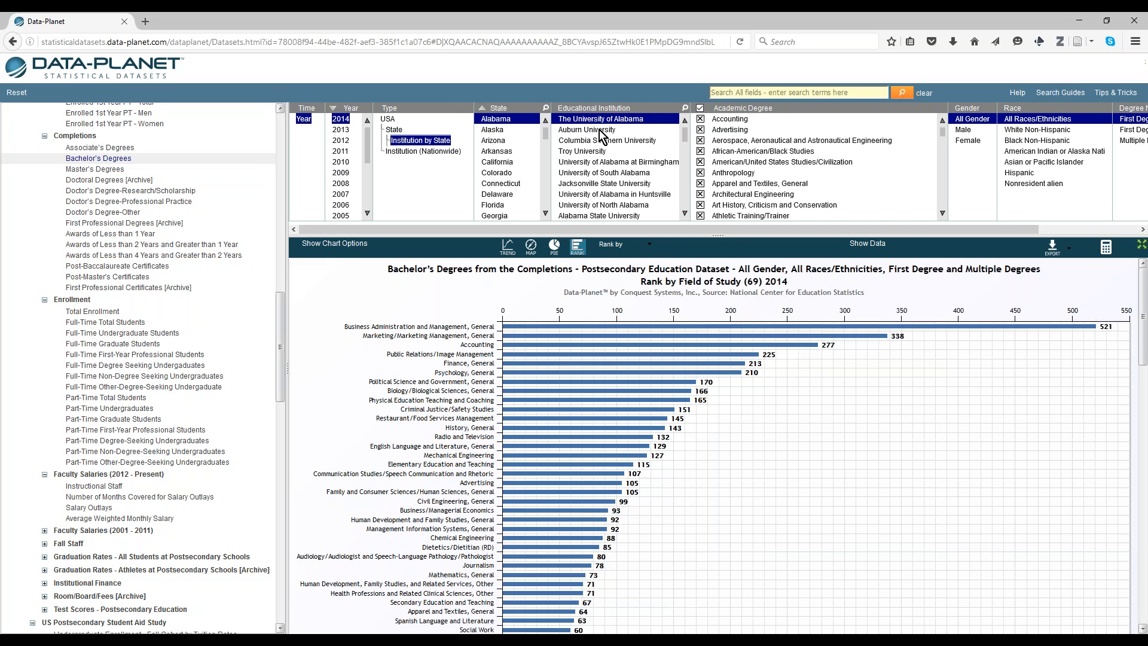
{"action": "left_click", "coordinate": [599, 131]}
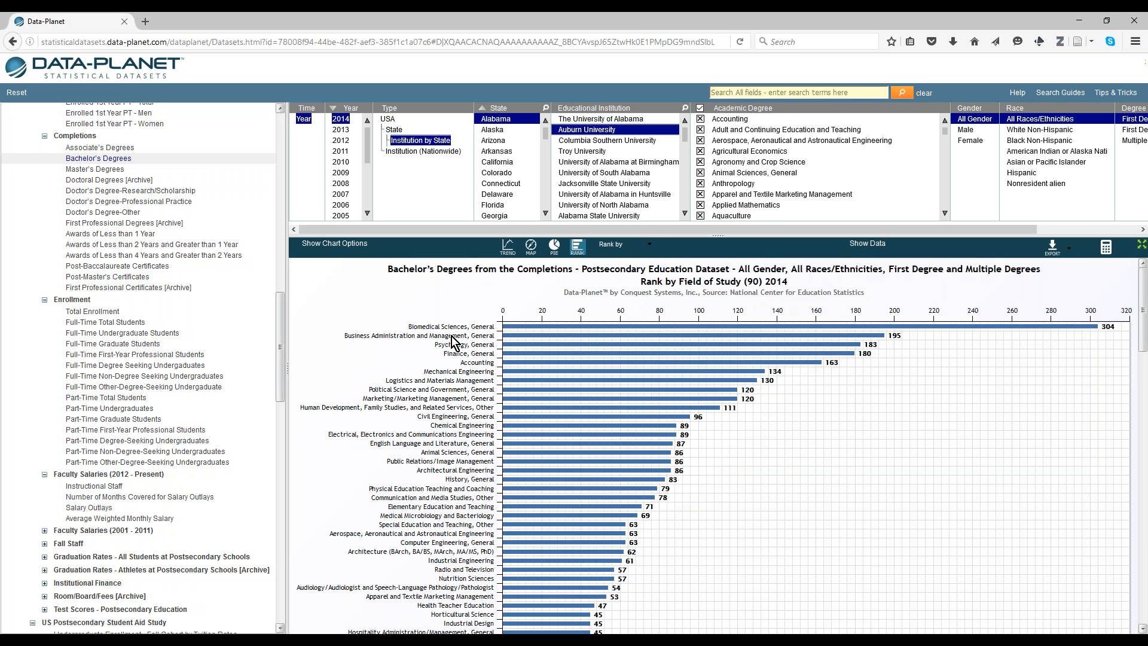
- Rank the Alabama institutions by All Staff from the Fall Staff list and browse the occupational categories
{"action": "scroll", "coordinate": [95, 383], "scroll_direction": "down", "scroll_amount": 2}
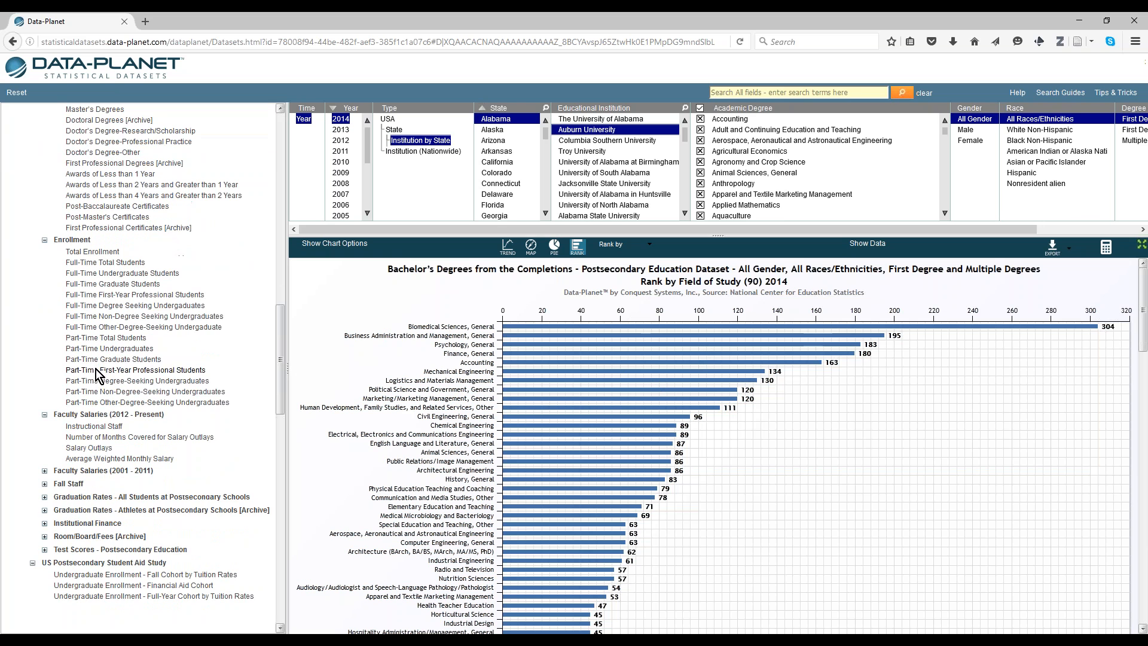
{"action": "scroll", "coordinate": [113, 485], "scroll_direction": "down", "scroll_amount": 1}
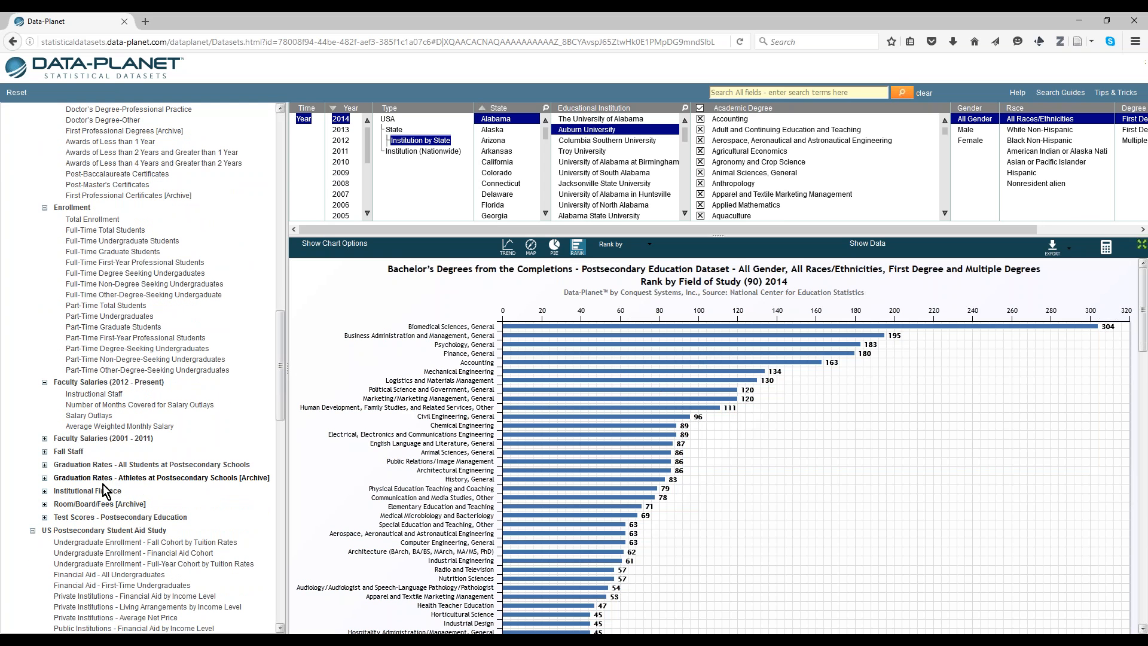
{"action": "left_click", "coordinate": [72, 453]}
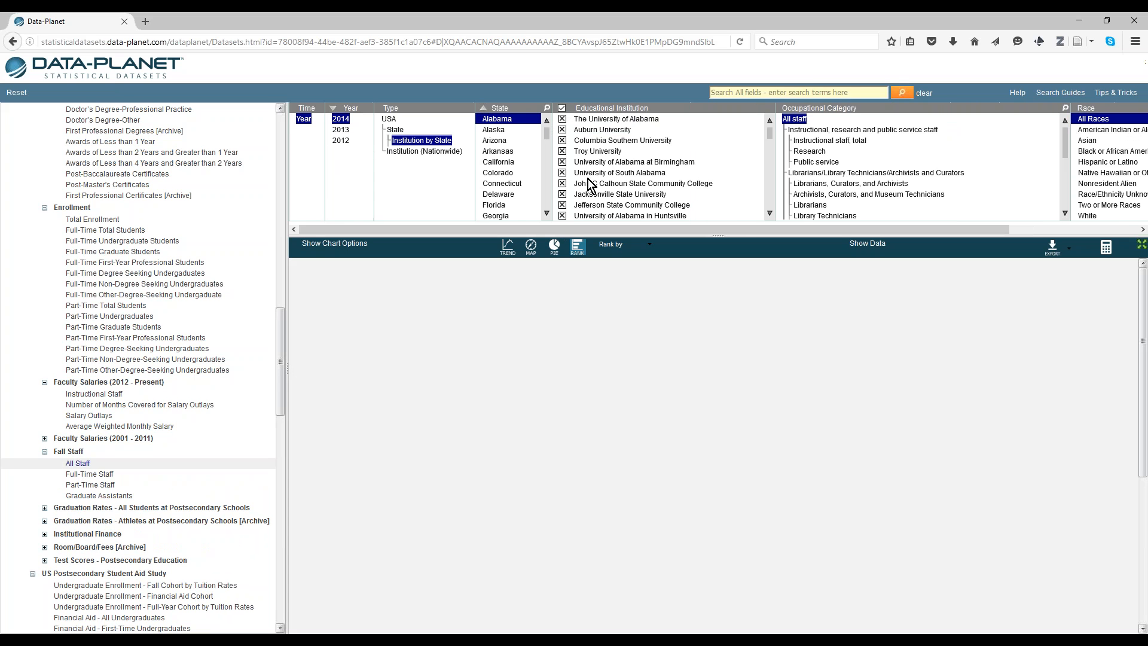
{"action": "left_click_drag", "start_coordinate": [701, 233], "coordinate": [940, 220]}
{"action": "scroll", "coordinate": [731, 172], "scroll_direction": "down", "scroll_amount": 5}
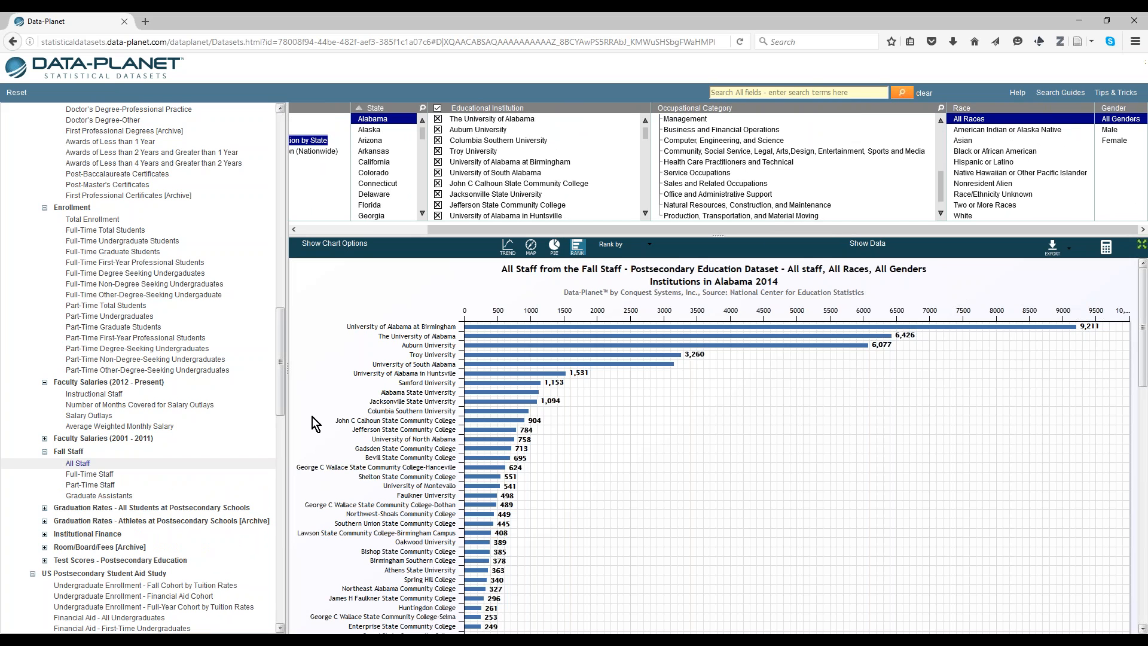
- Rank the Alabama institutions by Student Population from Graduation Rates - All Students and expand the Graduation Rates - Athletes list
{"action": "left_click", "coordinate": [95, 507]}
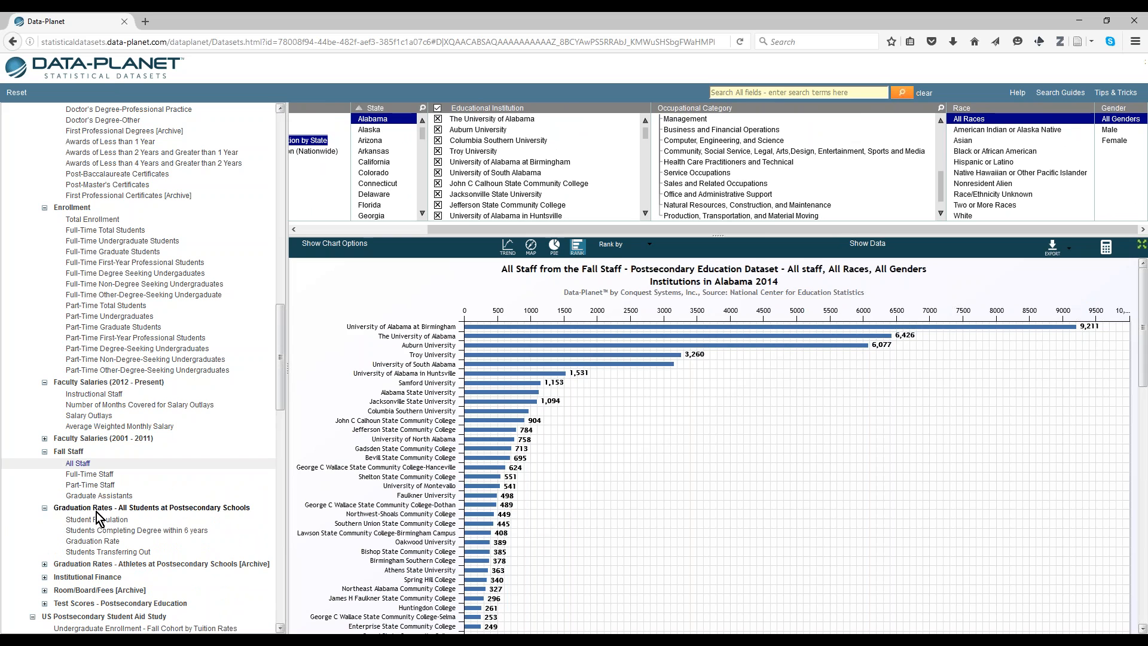
{"action": "left_click", "coordinate": [98, 520]}
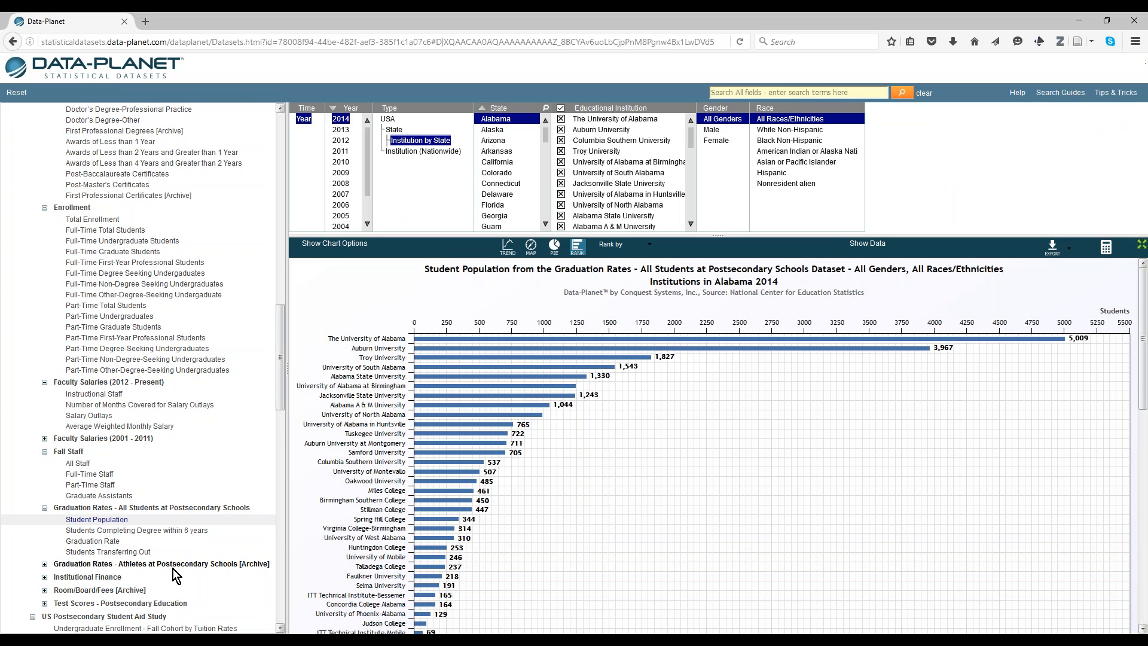
{"action": "scroll", "coordinate": [174, 568], "scroll_direction": "down", "scroll_amount": 2}
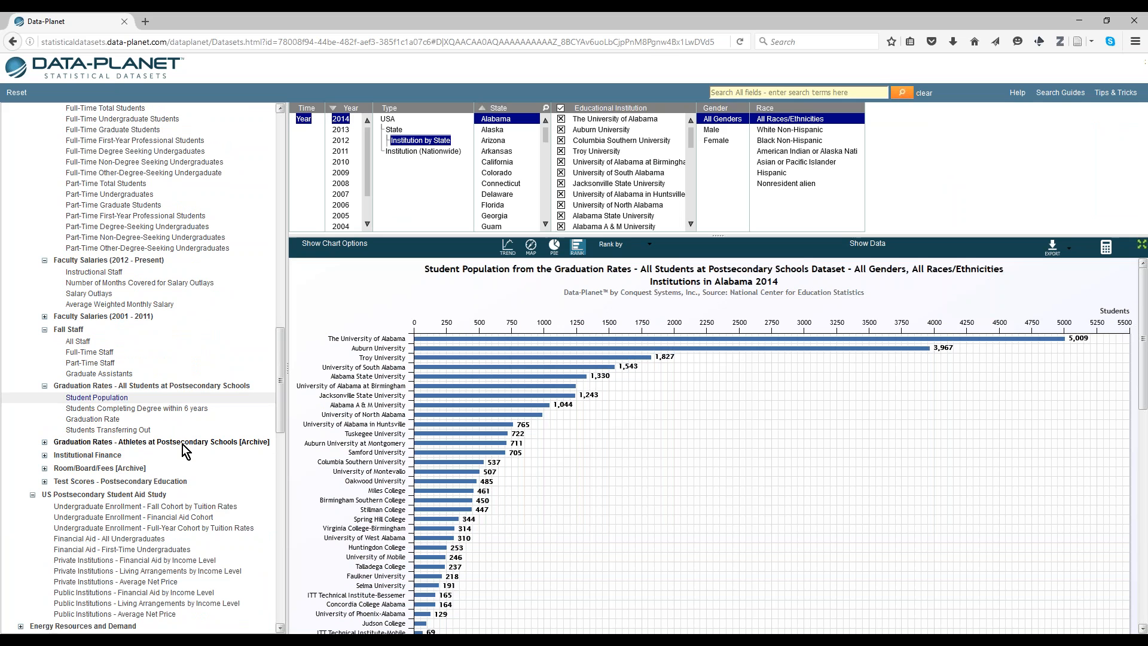
{"action": "left_click", "coordinate": [163, 444]}
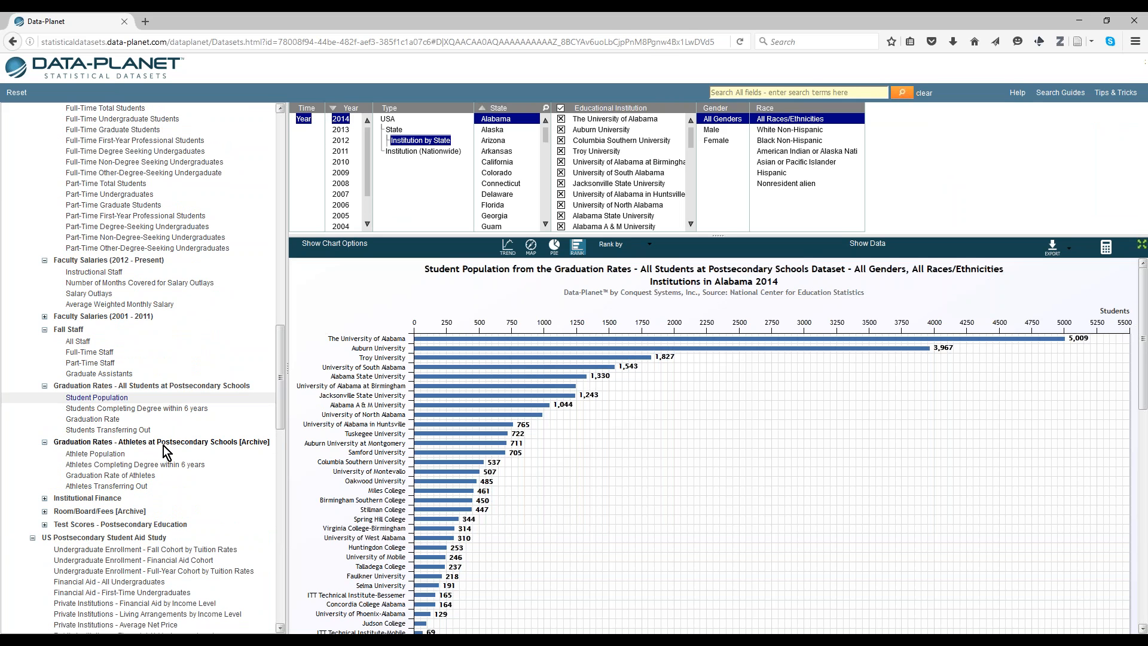
- Chart Amount by Line Item from Institutional Finance as a trend for The University of Alabama and browse the finance line items
{"action": "left_click", "coordinate": [105, 501]}
{"action": "left_click", "coordinate": [105, 510]}
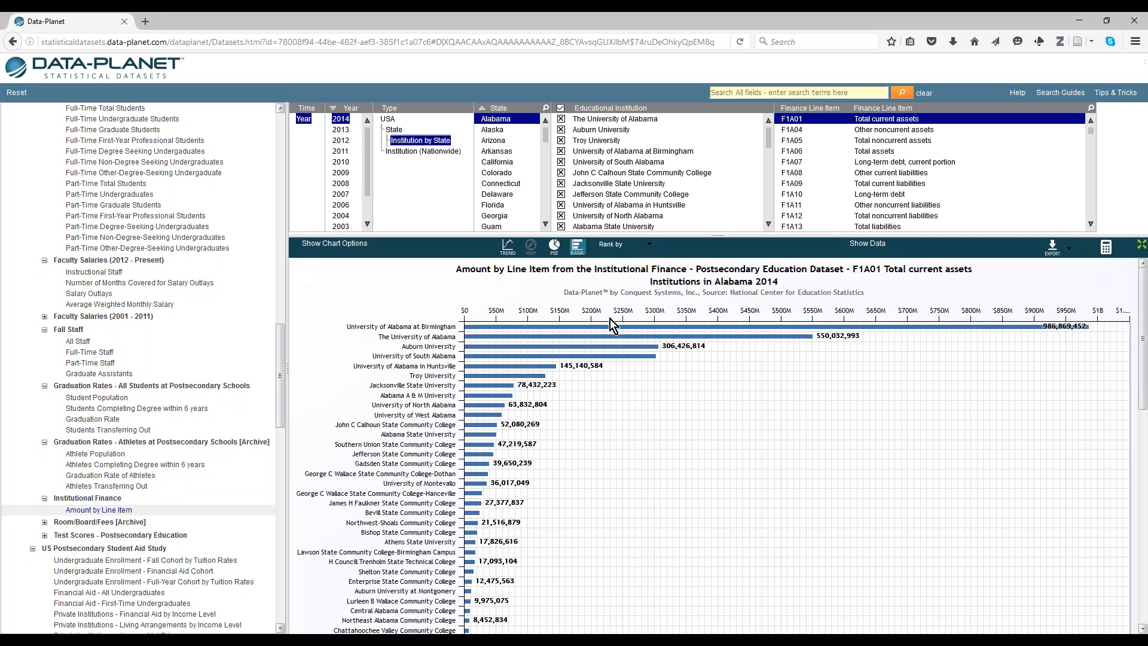
{"action": "left_click", "coordinate": [507, 245]}
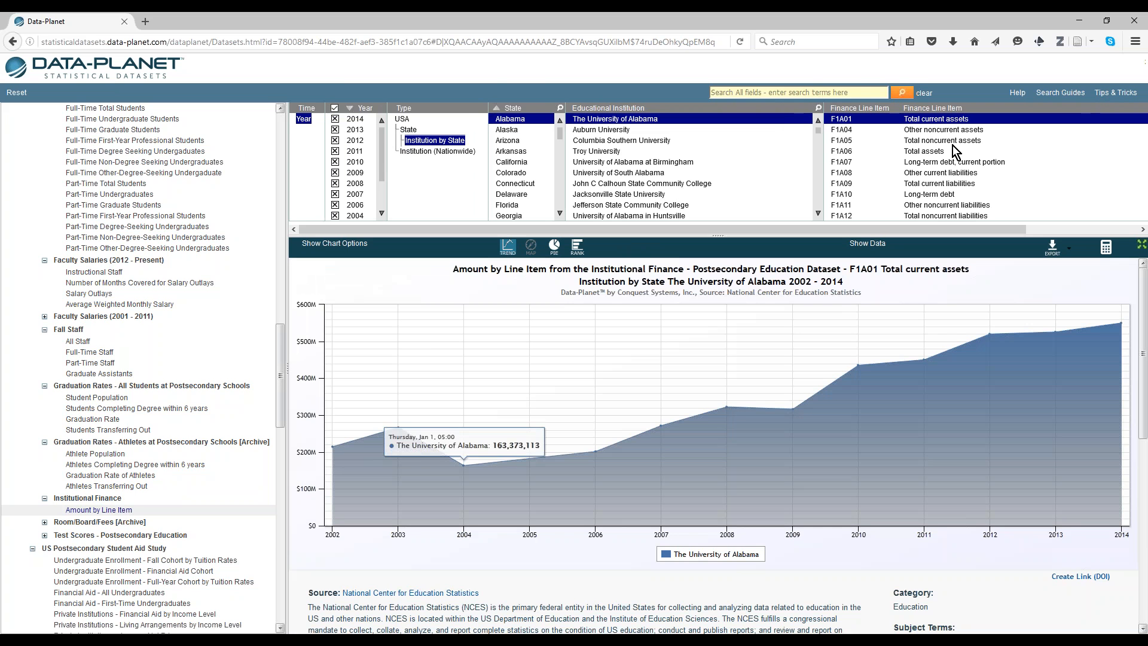
{"action": "scroll", "coordinate": [954, 153], "scroll_direction": "down", "scroll_amount": 1}
{"action": "scroll", "coordinate": [955, 152], "scroll_direction": "down", "scroll_amount": 10}
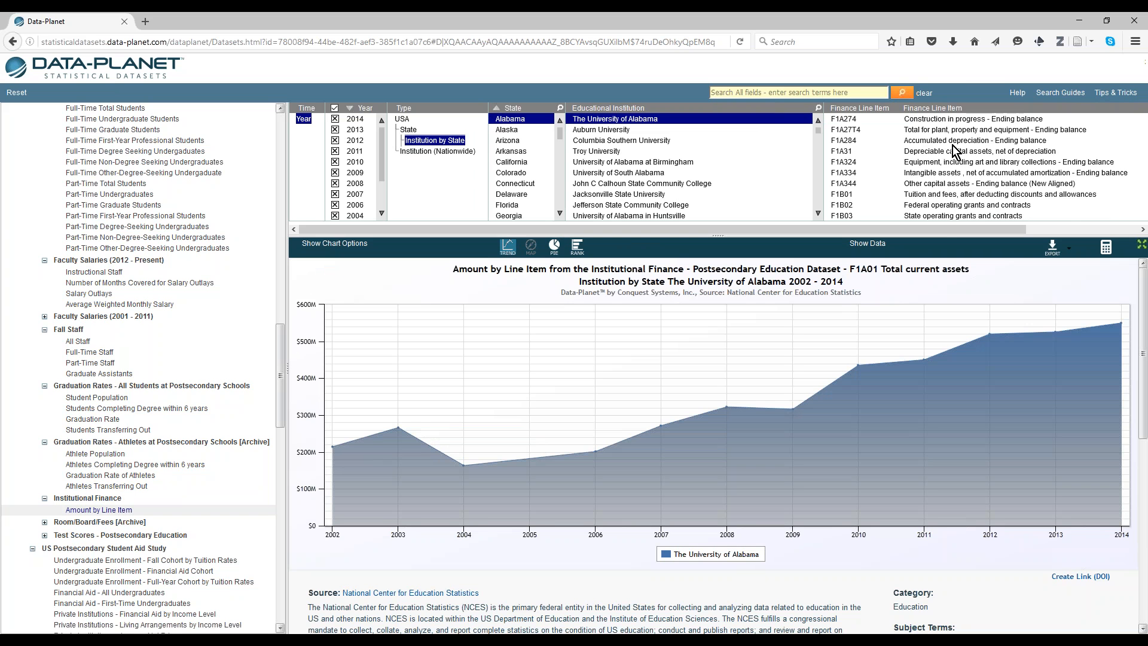
{"action": "scroll", "coordinate": [952, 149], "scroll_direction": "down", "scroll_amount": 6}
{"action": "left_click_drag", "start_coordinate": [944, 229], "coordinate": [1089, 229]}
{"action": "scroll", "coordinate": [950, 161], "scroll_direction": "down", "scroll_amount": 15}
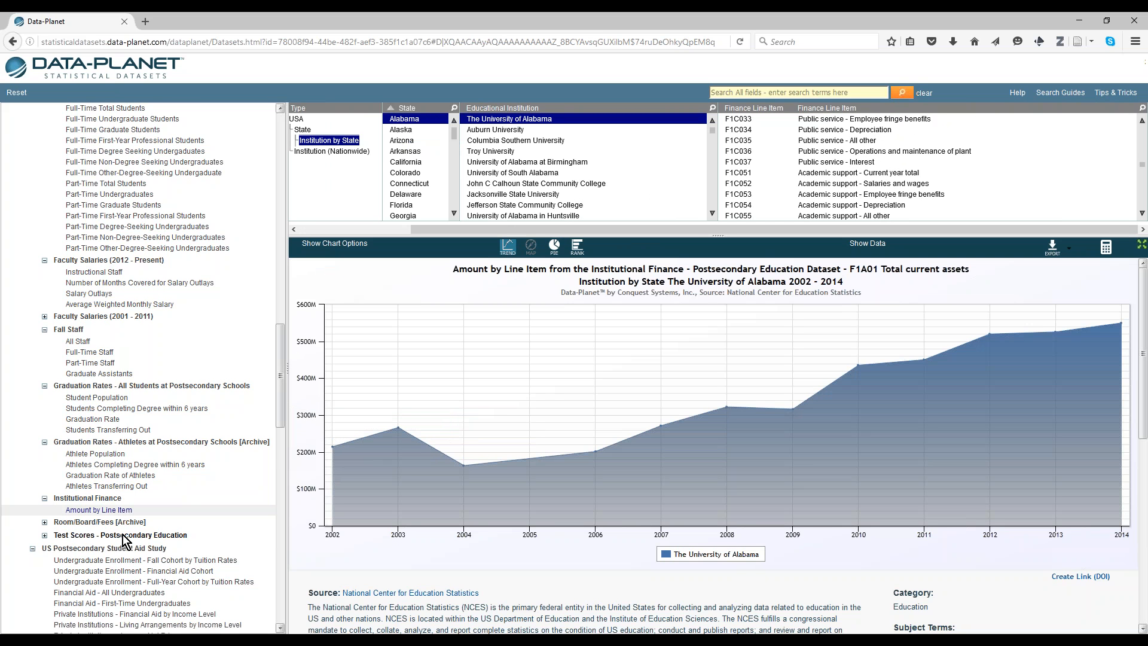
- Chart SAT Critical Reading 25th and 75th Percentile Scores together from the Test Scores - Postsecondary Education list
{"action": "left_click", "coordinate": [125, 536]}
{"action": "scroll", "coordinate": [124, 538], "scroll_direction": "down", "scroll_amount": 10}
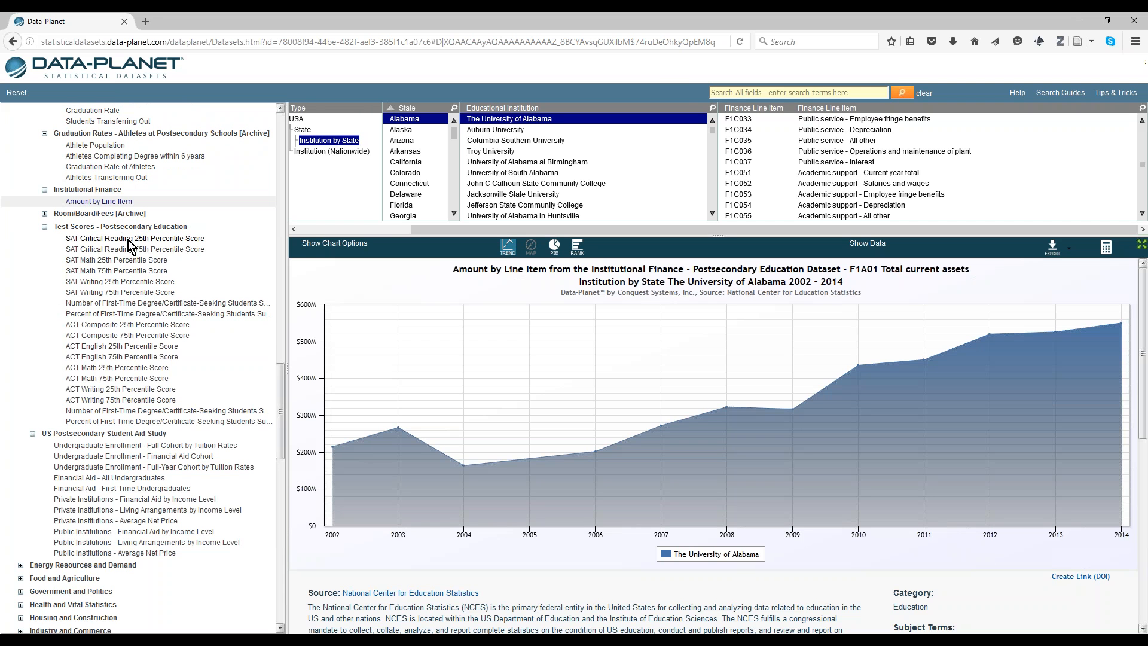
{"action": "left_click", "coordinate": [128, 239]}
{"action": "left_click", "coordinate": [129, 250], "text": "ctrl"}
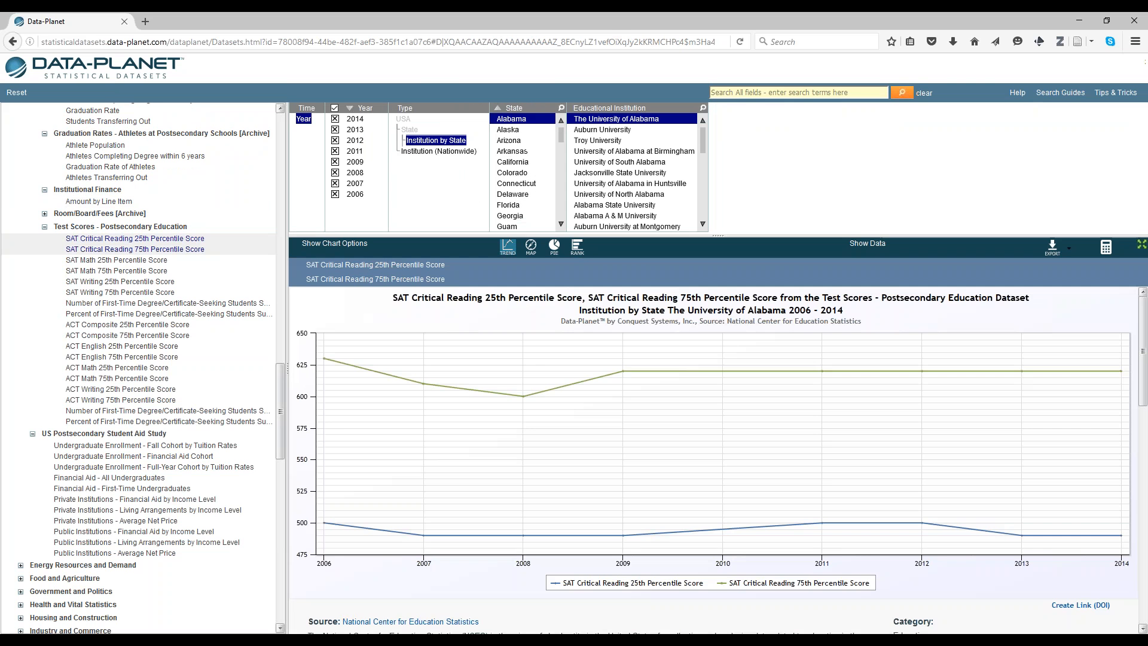
- Rank the Alabama institutions by both SAT Critical Reading percentile scores and inspect individual bars
{"action": "left_click", "coordinate": [577, 246]}
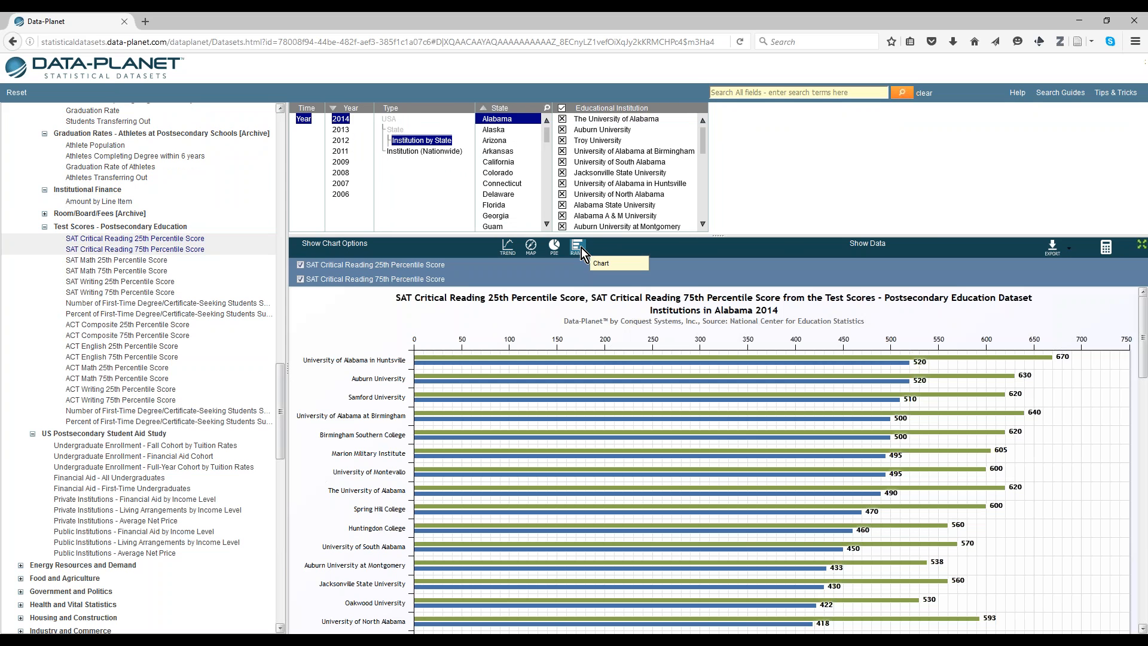
{"action": "mouse_move", "coordinate": [851, 378]}
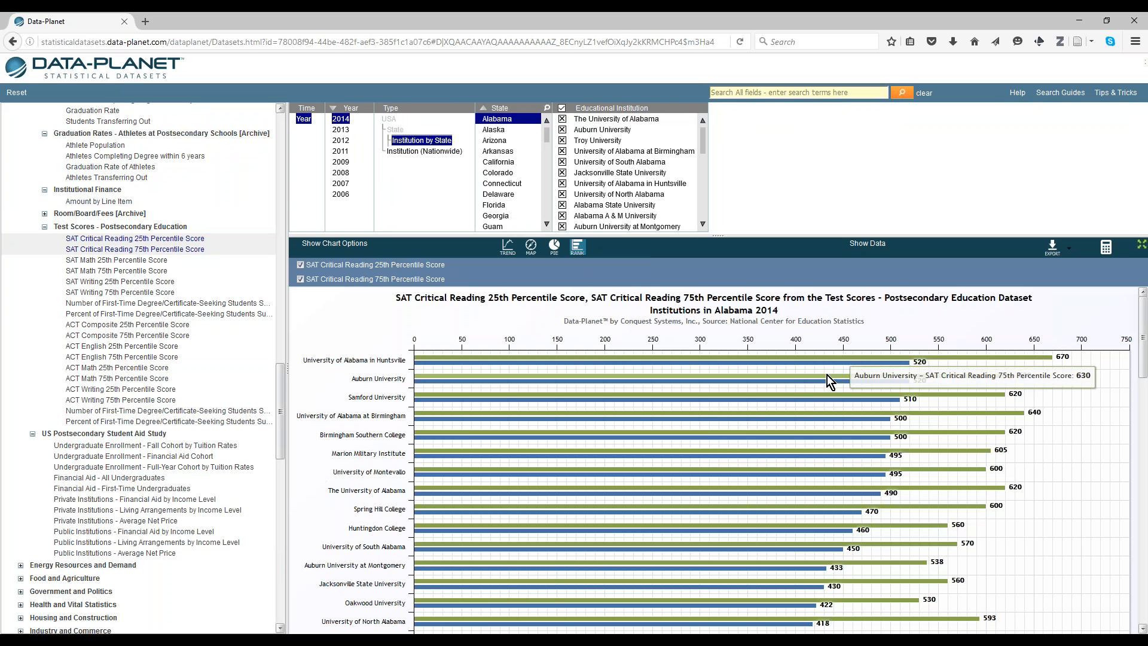
{"action": "mouse_move", "coordinate": [697, 403]}
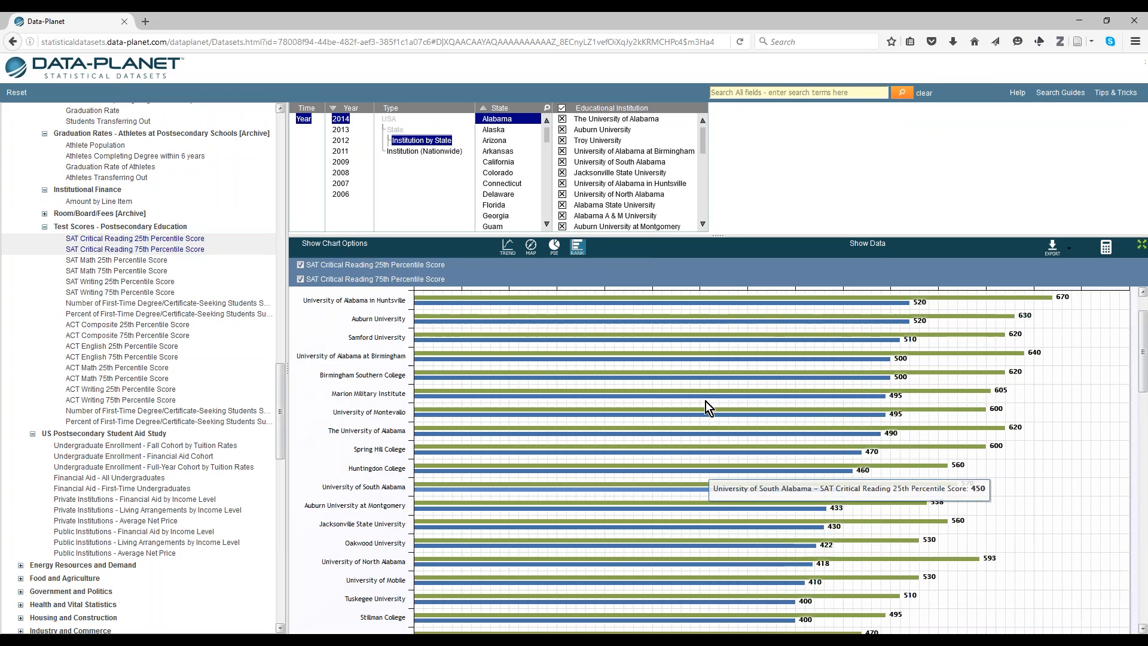
{"action": "mouse_move", "coordinate": [1038, 354]}
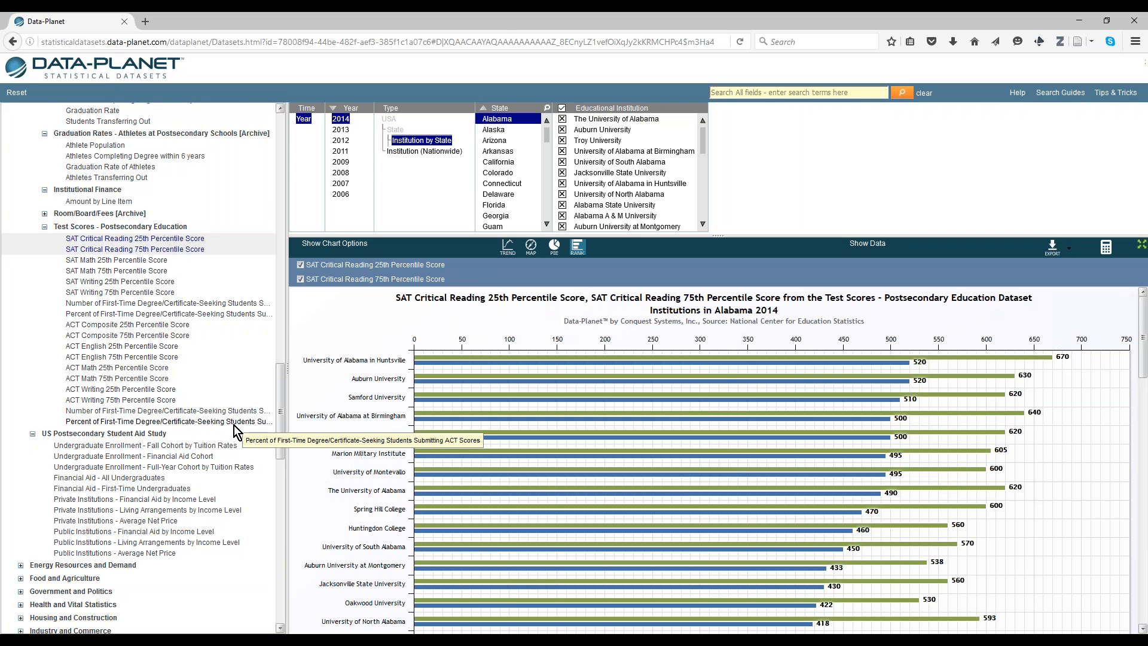
- Rank the Alabama institutions by Undergraduate Enrollment - Fall Cohort by Tuition Rates from the US Postsecondary Student Aid Study
{"action": "scroll", "coordinate": [230, 425], "scroll_direction": "down", "scroll_amount": 1}
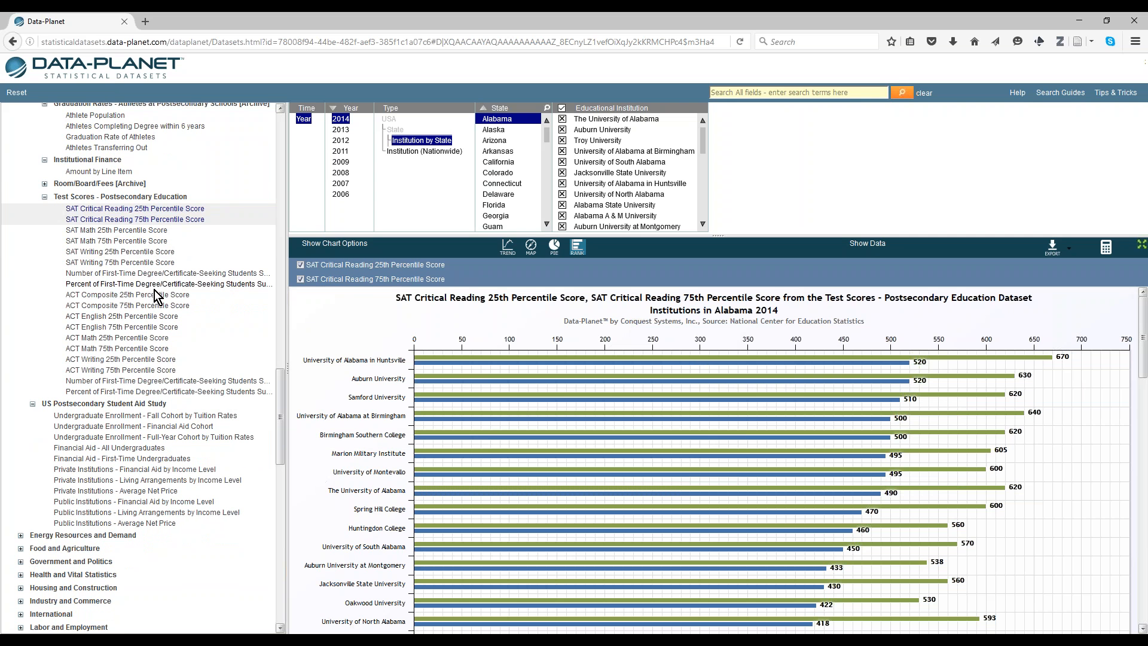
{"action": "scroll", "coordinate": [154, 302], "scroll_direction": "down", "scroll_amount": 1}
{"action": "scroll", "coordinate": [154, 302], "scroll_direction": "down", "scroll_amount": 1}
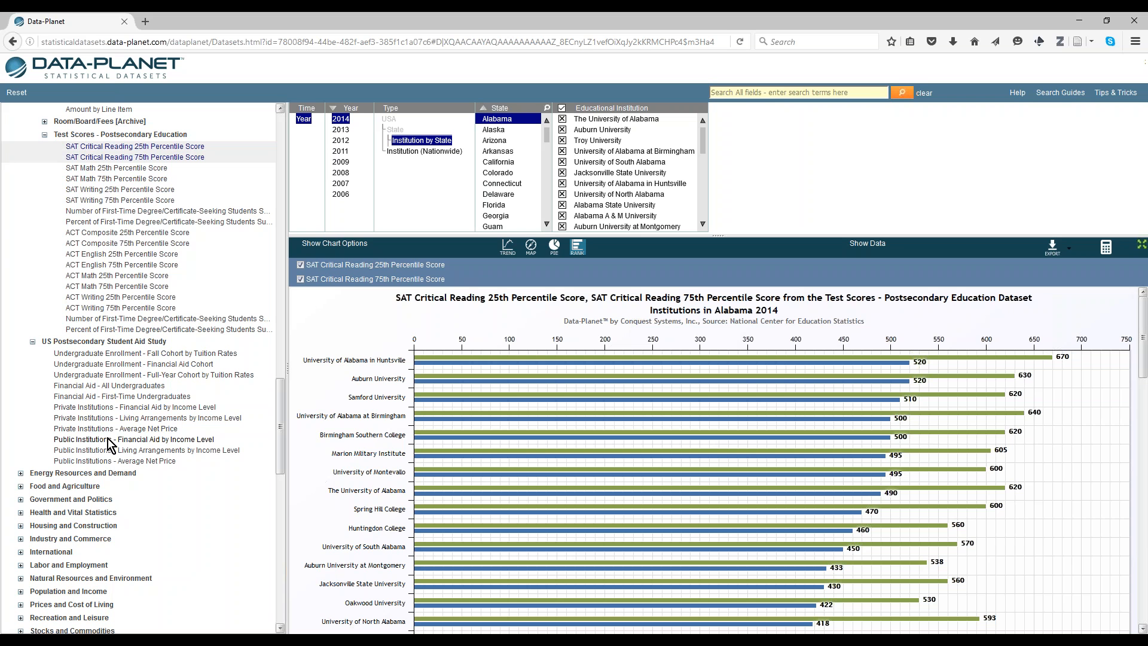
{"action": "left_click", "coordinate": [130, 353]}
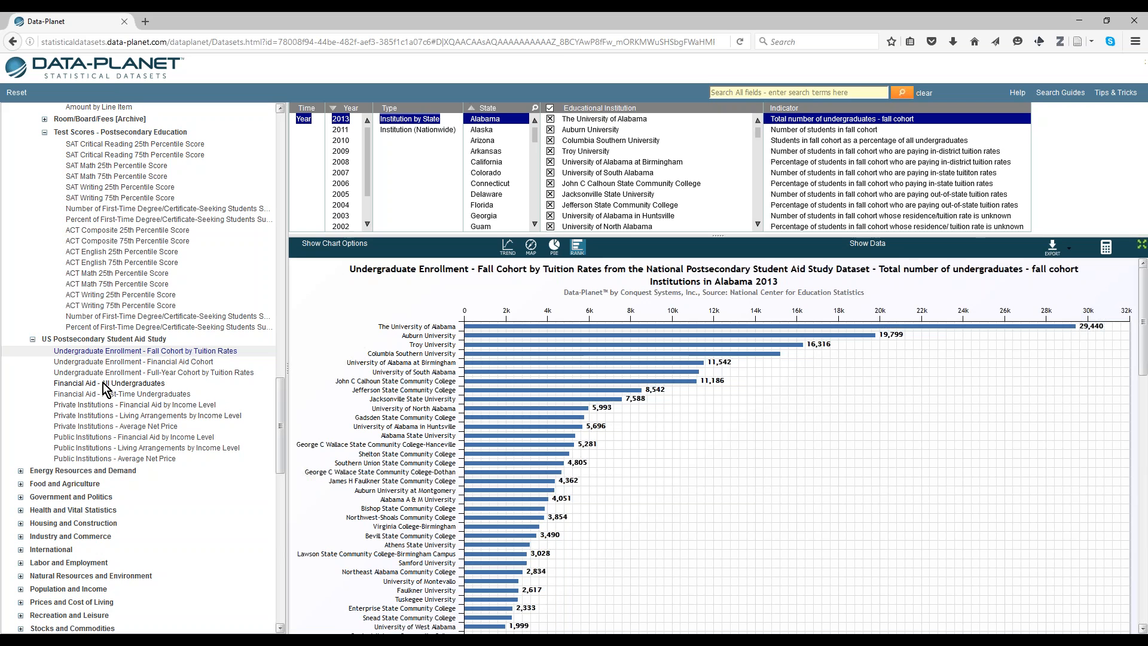
- Rank Alabama's private institutions by Average Net Price, followed by its public institutions, and look over both rankings
{"action": "left_click", "coordinate": [81, 427]}
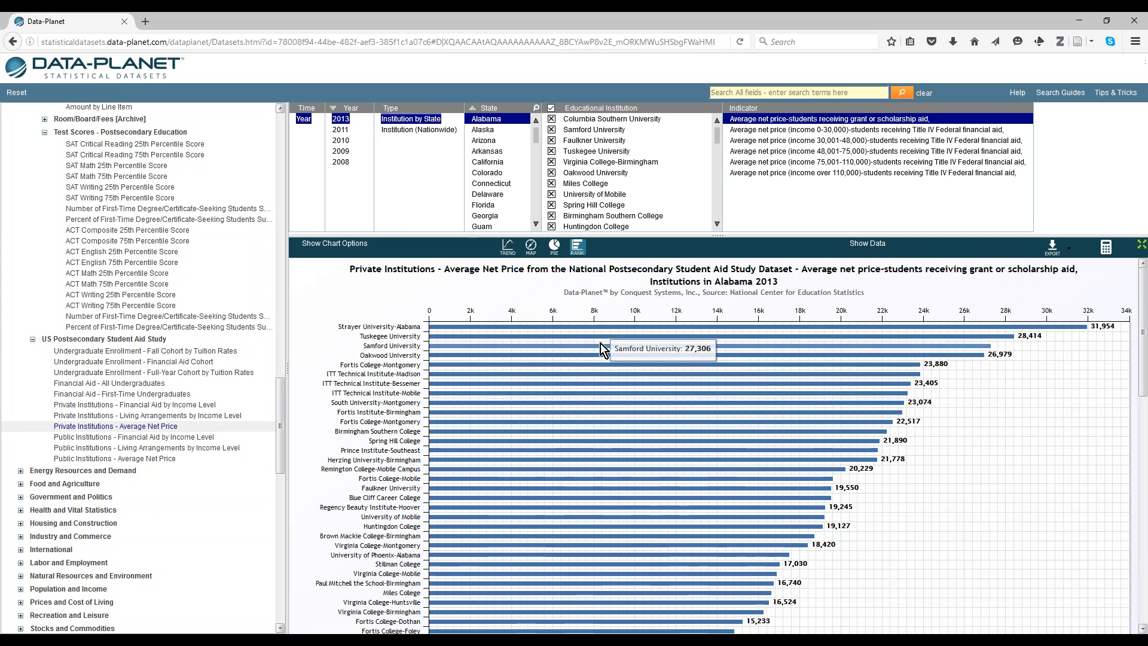
{"action": "scroll", "coordinate": [569, 344], "scroll_direction": "down", "scroll_amount": 1}
{"action": "scroll", "coordinate": [569, 343], "scroll_direction": "up", "scroll_amount": 1}
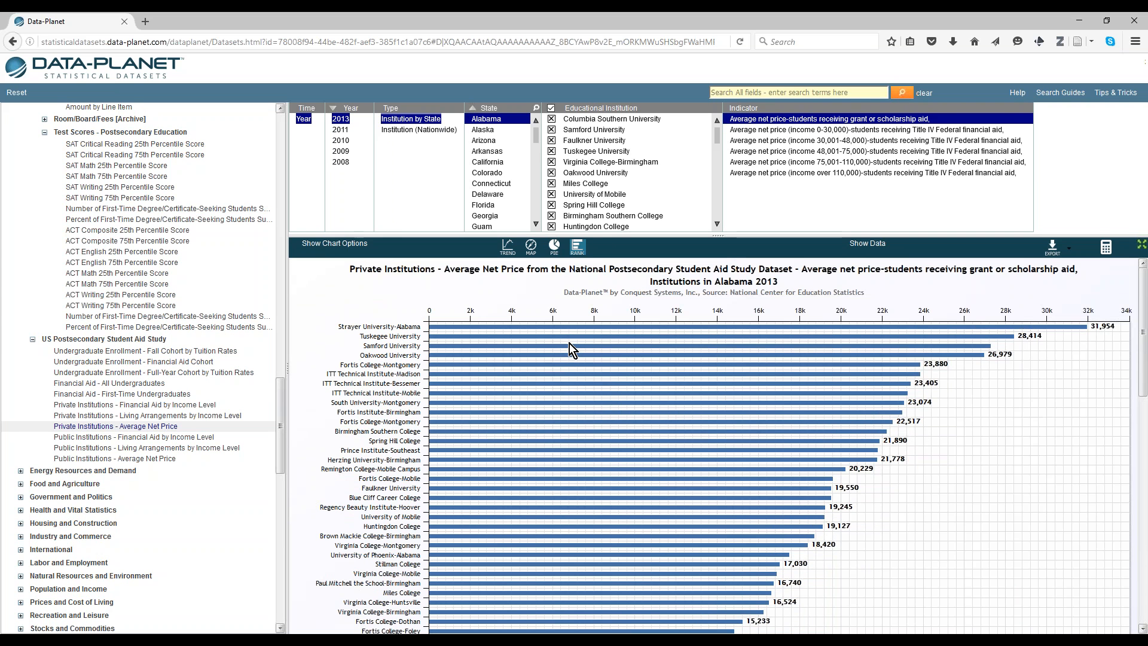
{"action": "left_click", "coordinate": [135, 458]}
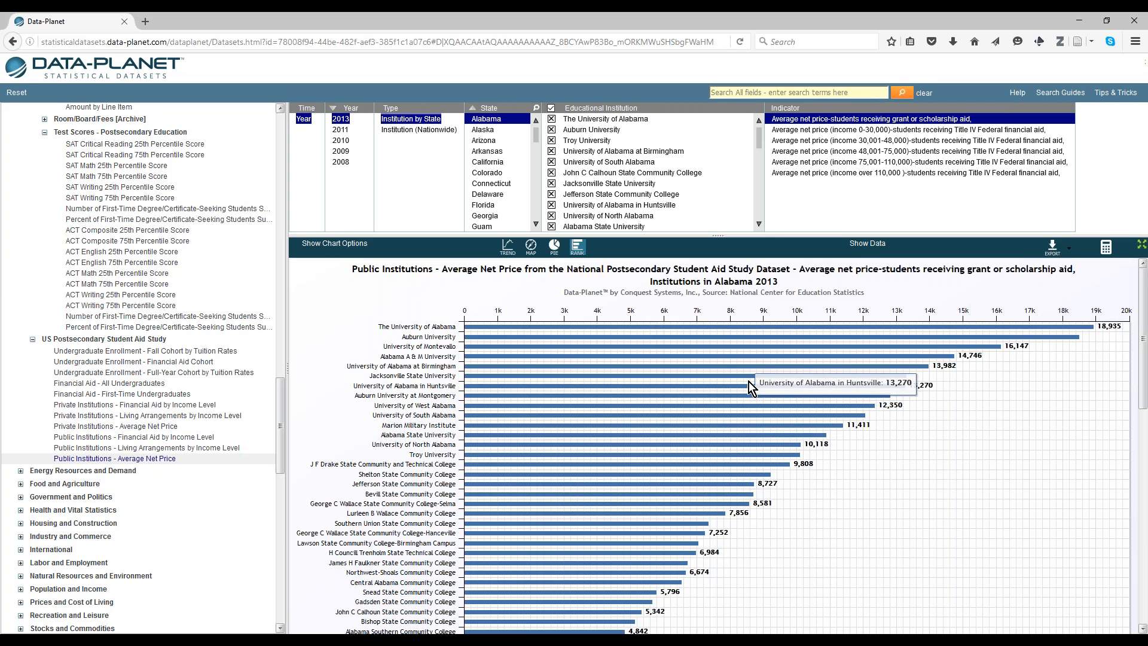
{"action": "scroll", "coordinate": [749, 382], "scroll_direction": "down", "scroll_amount": 3}
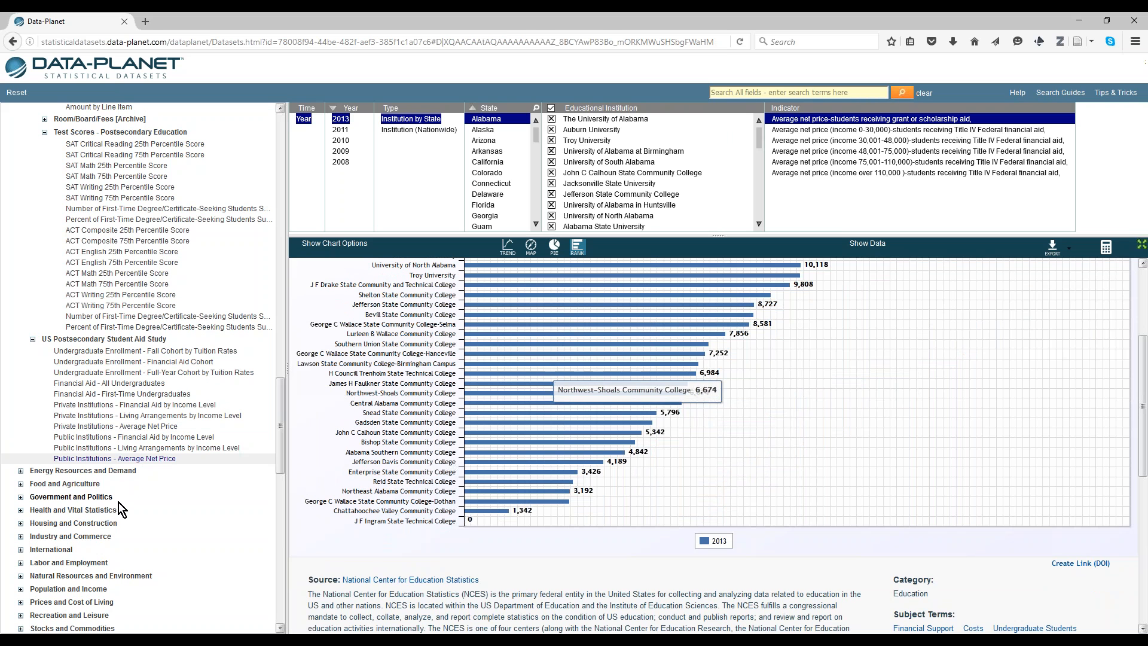